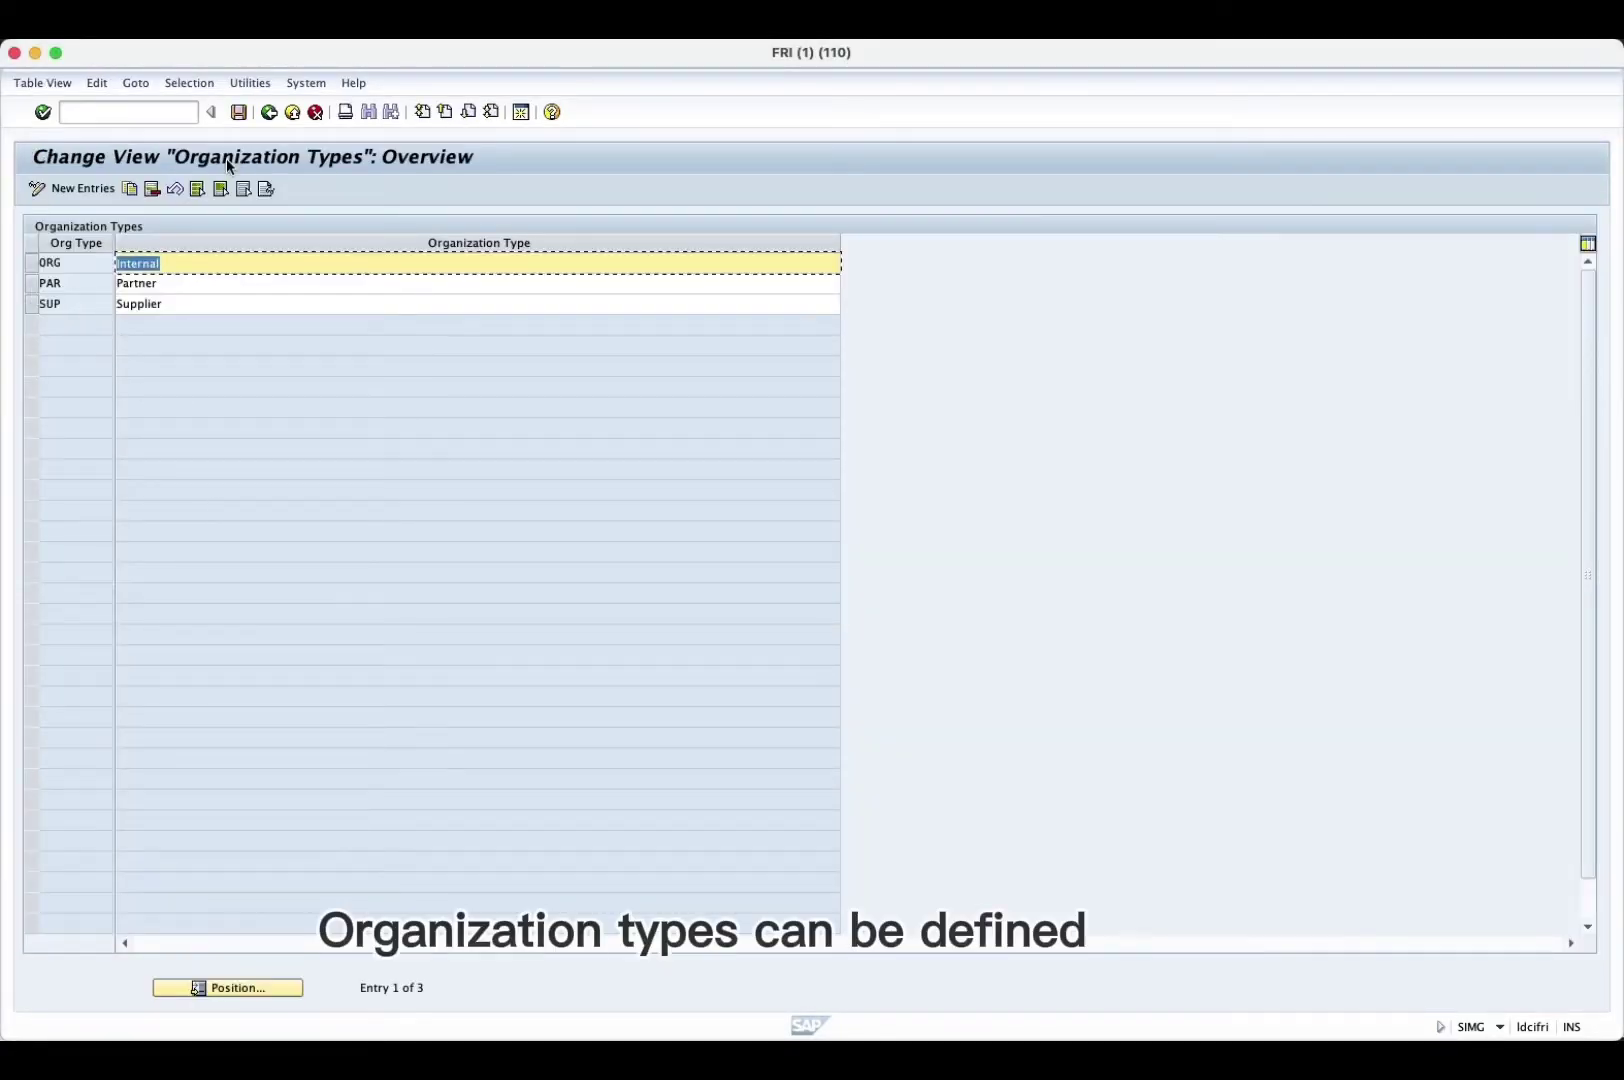
Go back from the organization types to the IMG tree and open Define Organization Hierarchies.
left_click(268, 113)
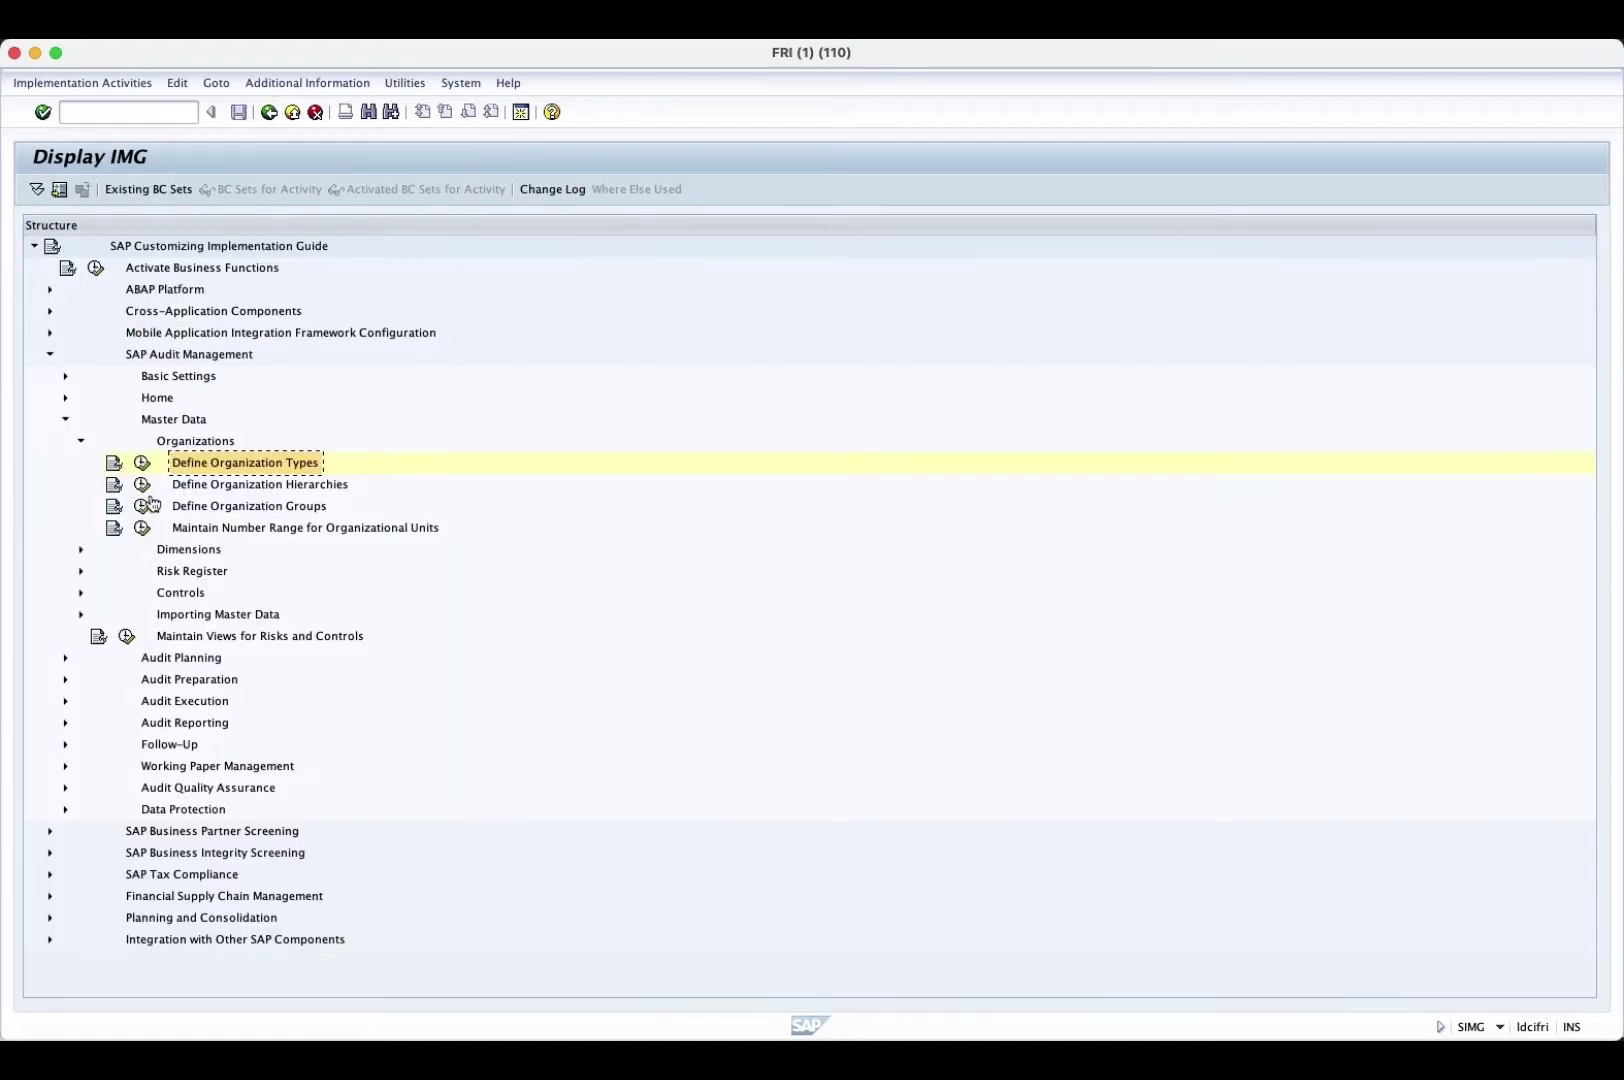
double_click(225, 480)
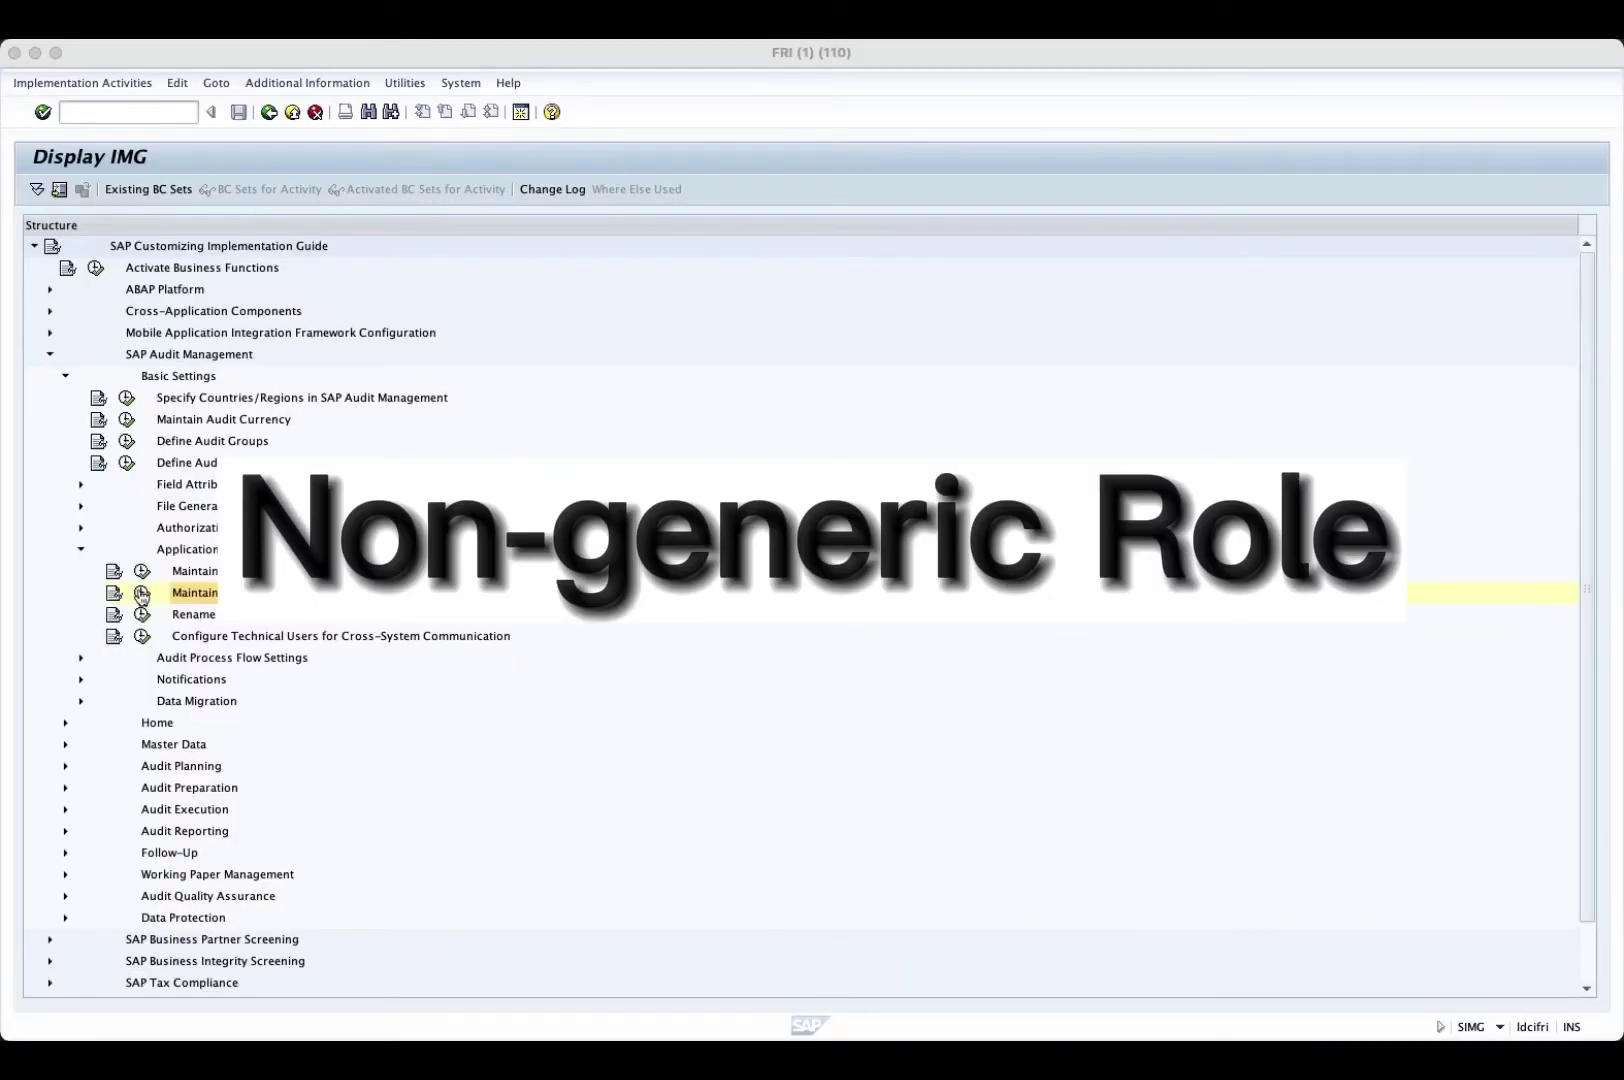
Open Application User and Role Settings and confirm PARTNER's Object Type entry is flagged NonGeneric.
left_click(142, 592)
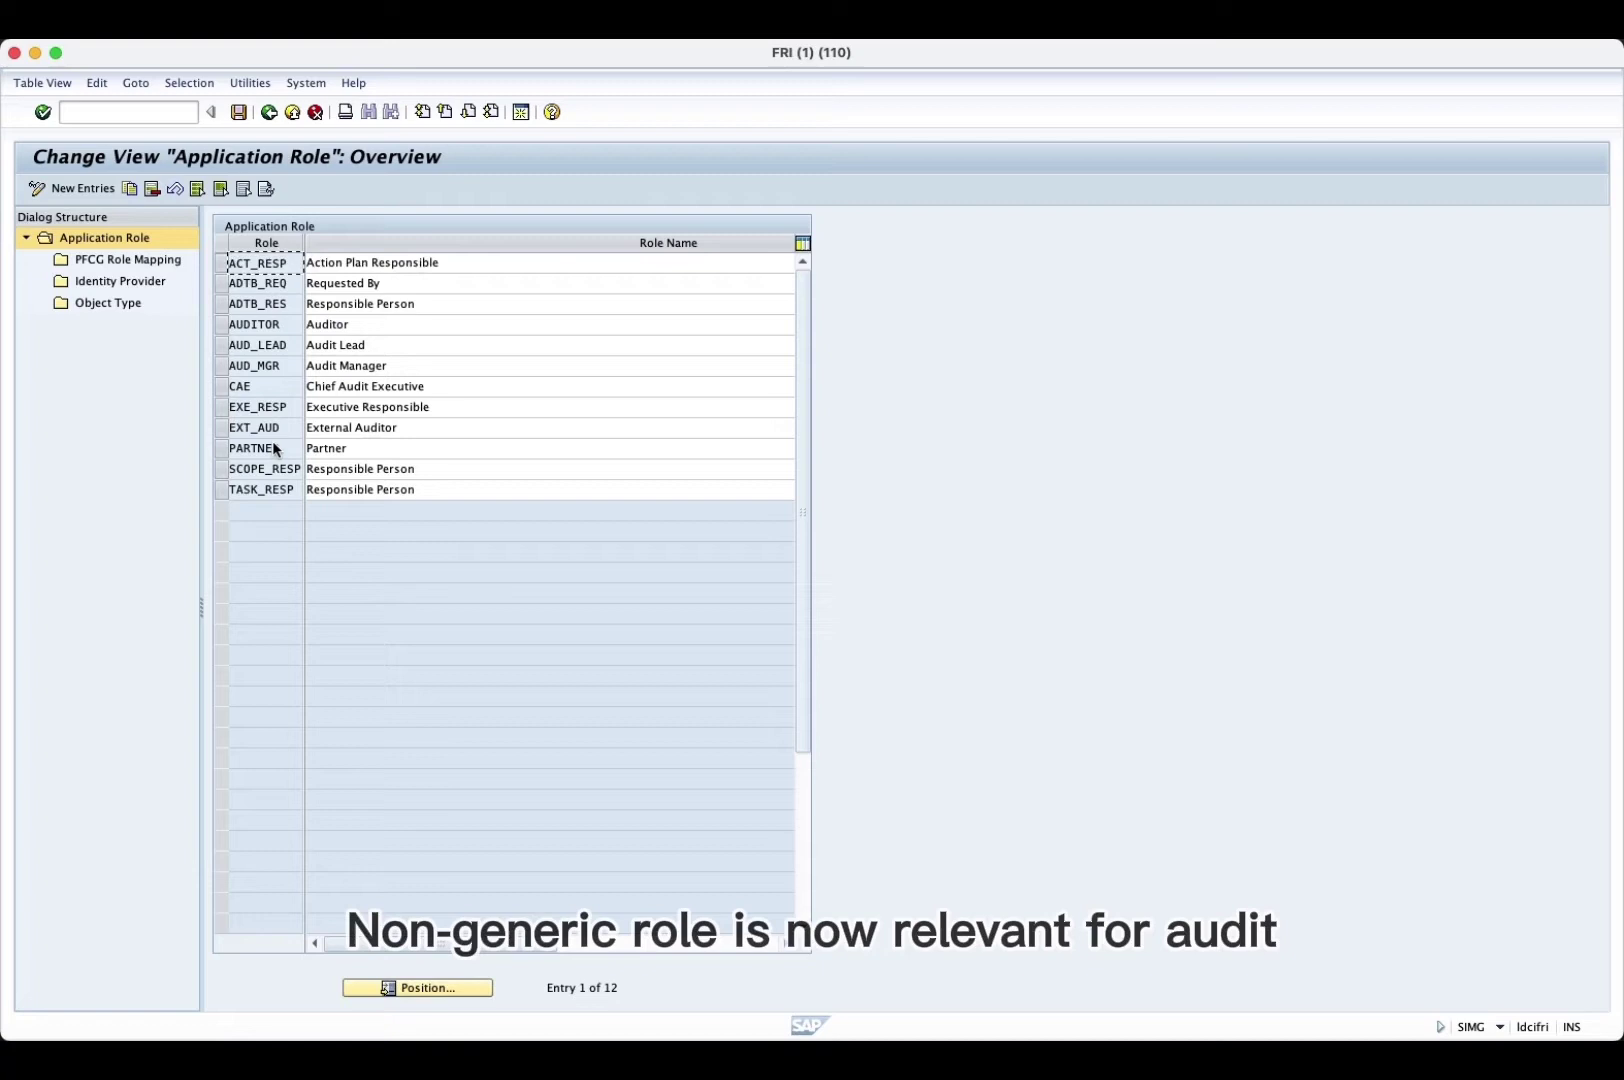
left_click(220, 449)
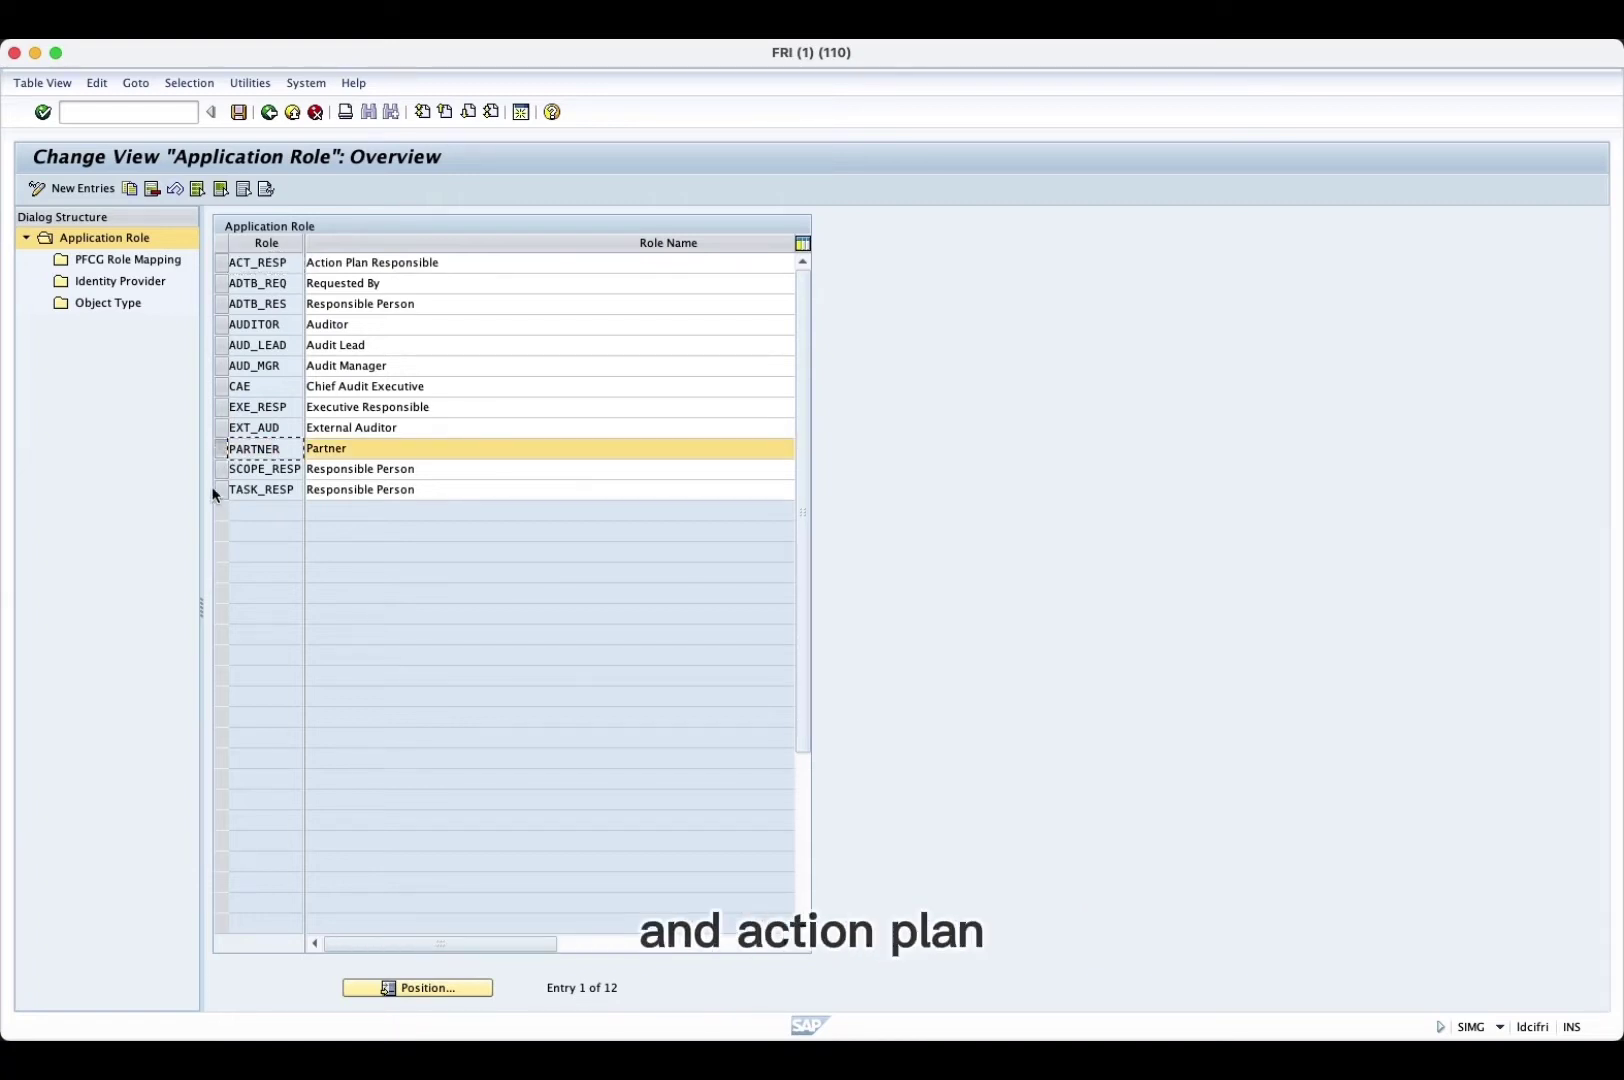
double_click(108, 303)
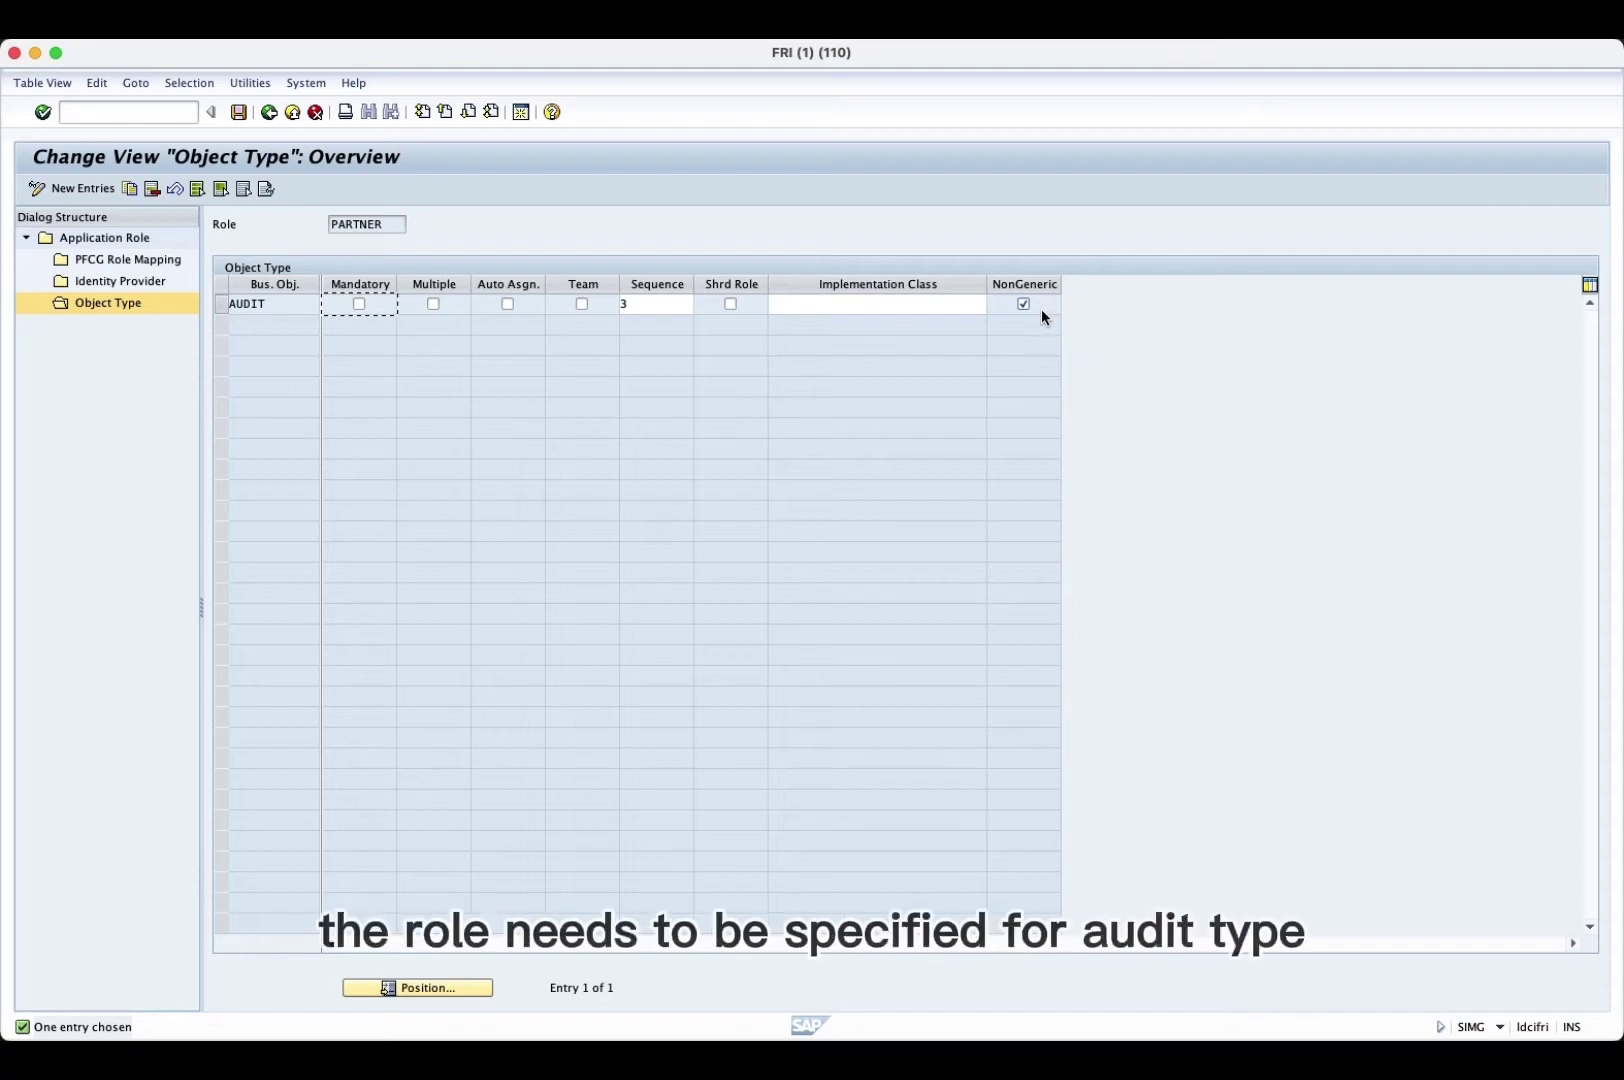
left_click(1110, 25)
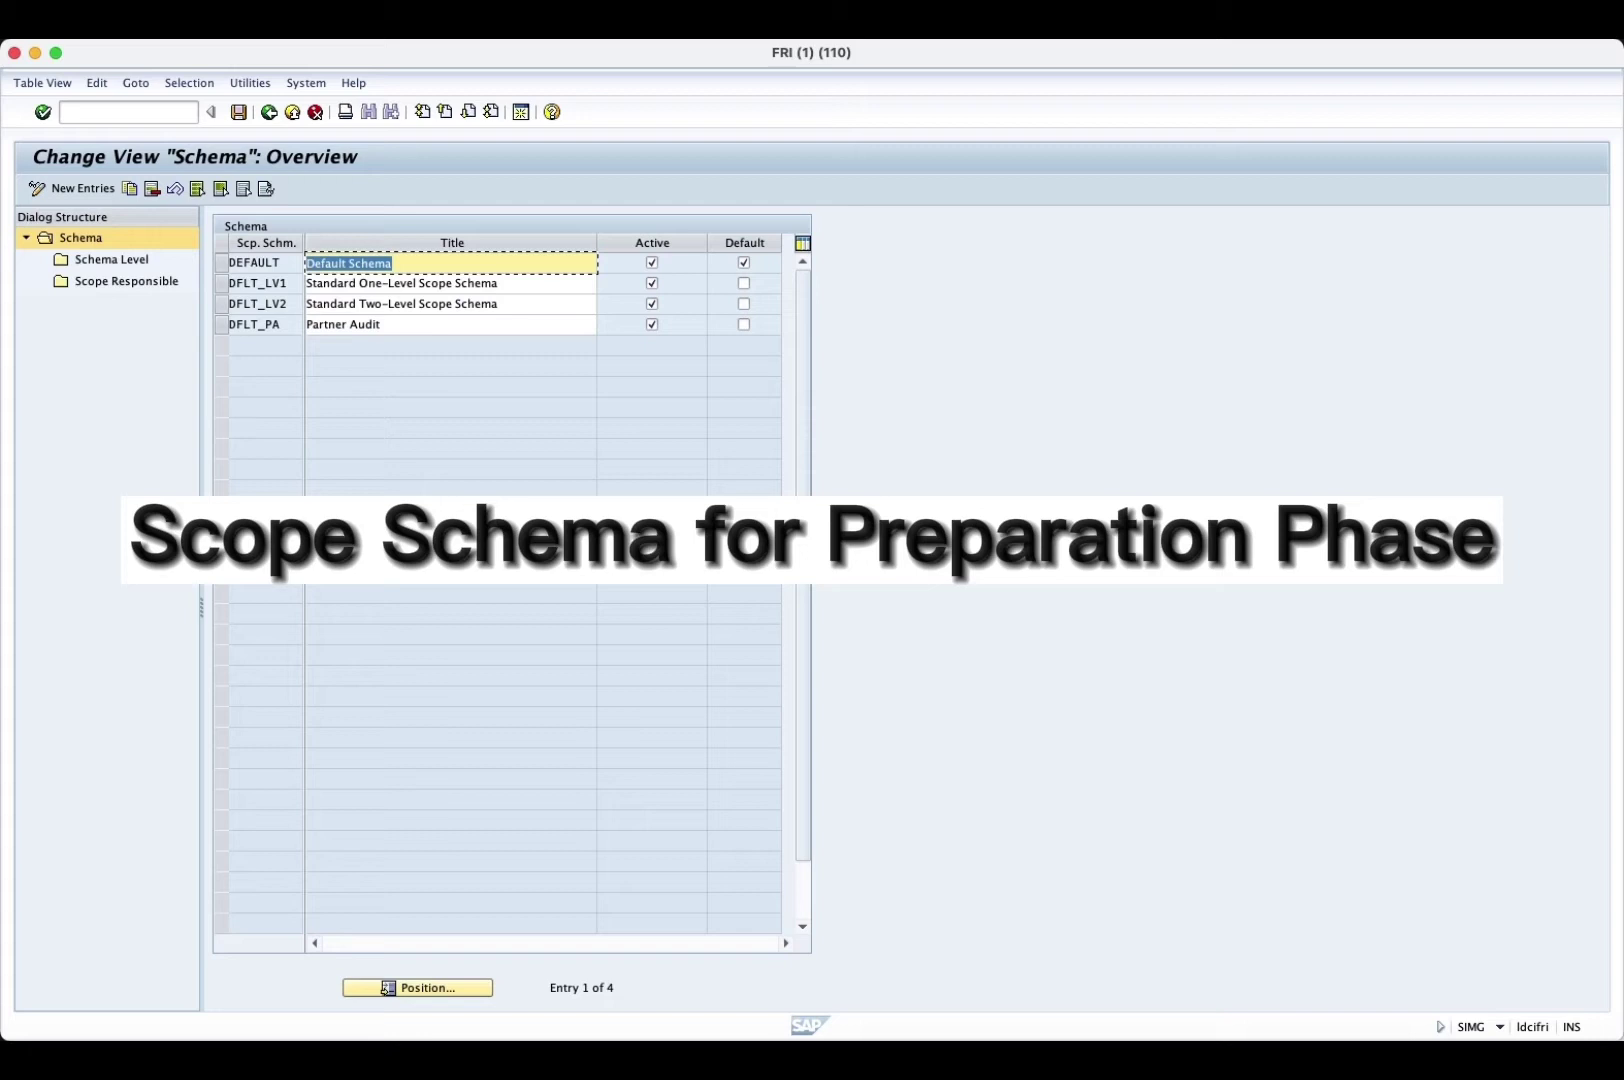
Inspect the DFLT_PA schema's levels and scope-responsible roles, then go to Define Audit Types.
left_click(220, 324)
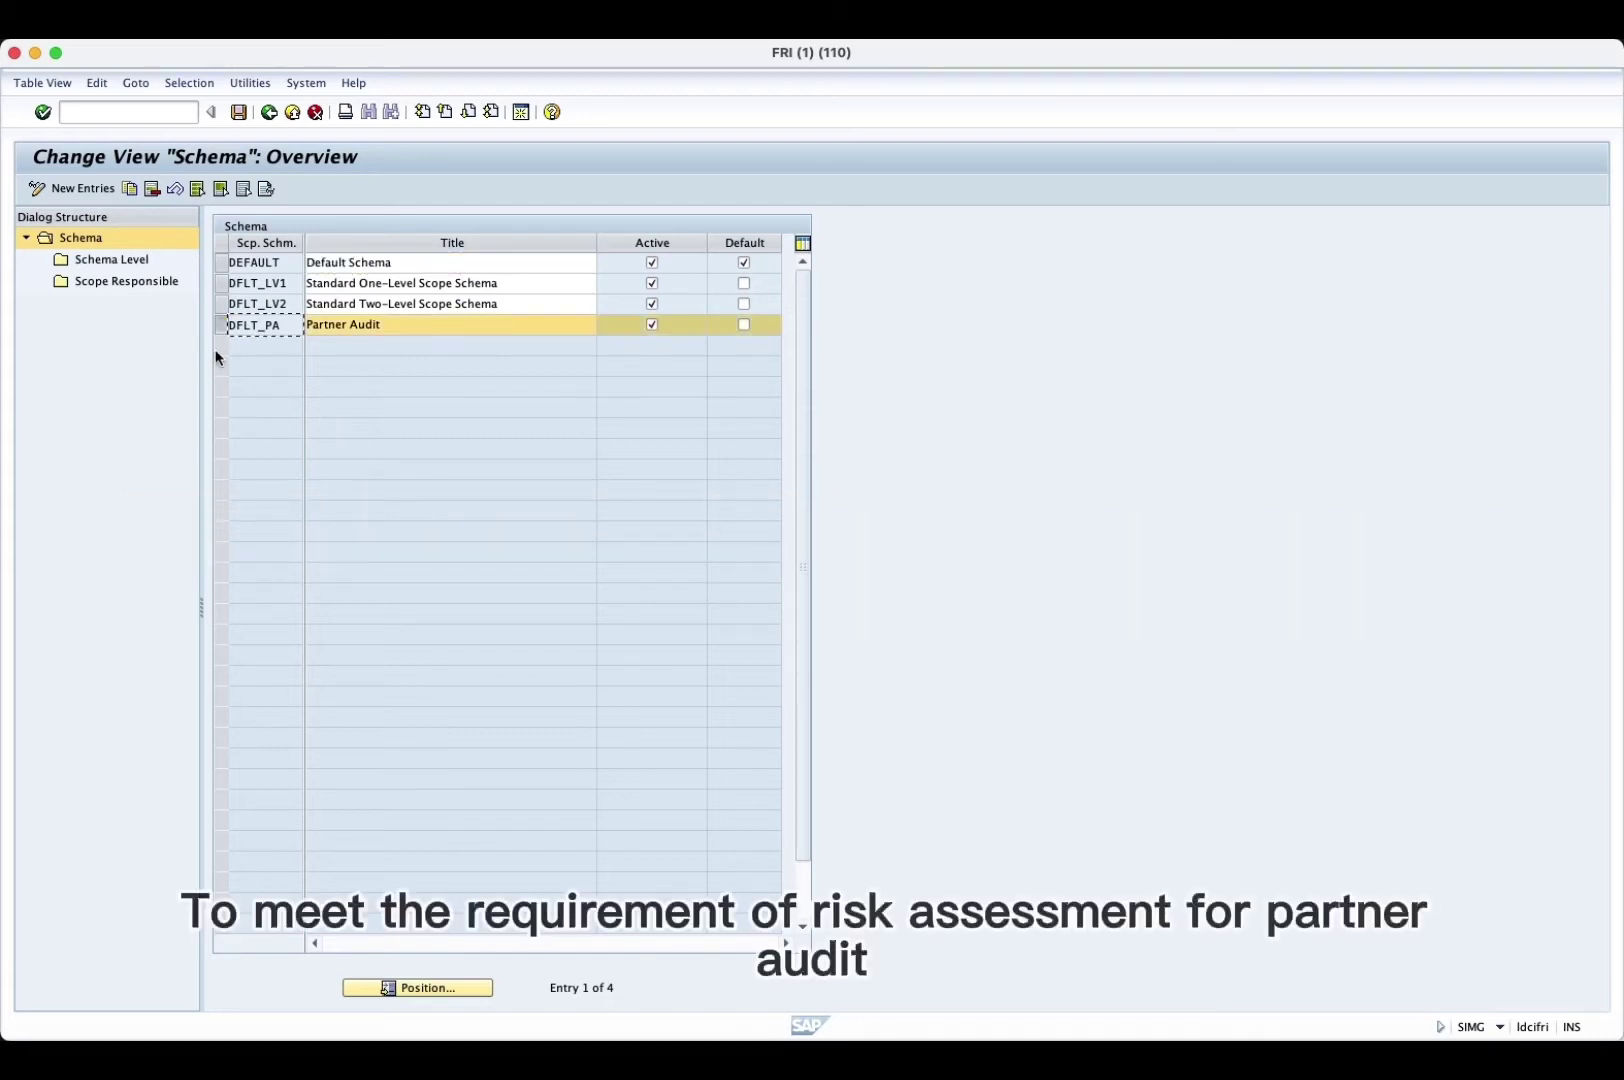
double_click(100, 260)
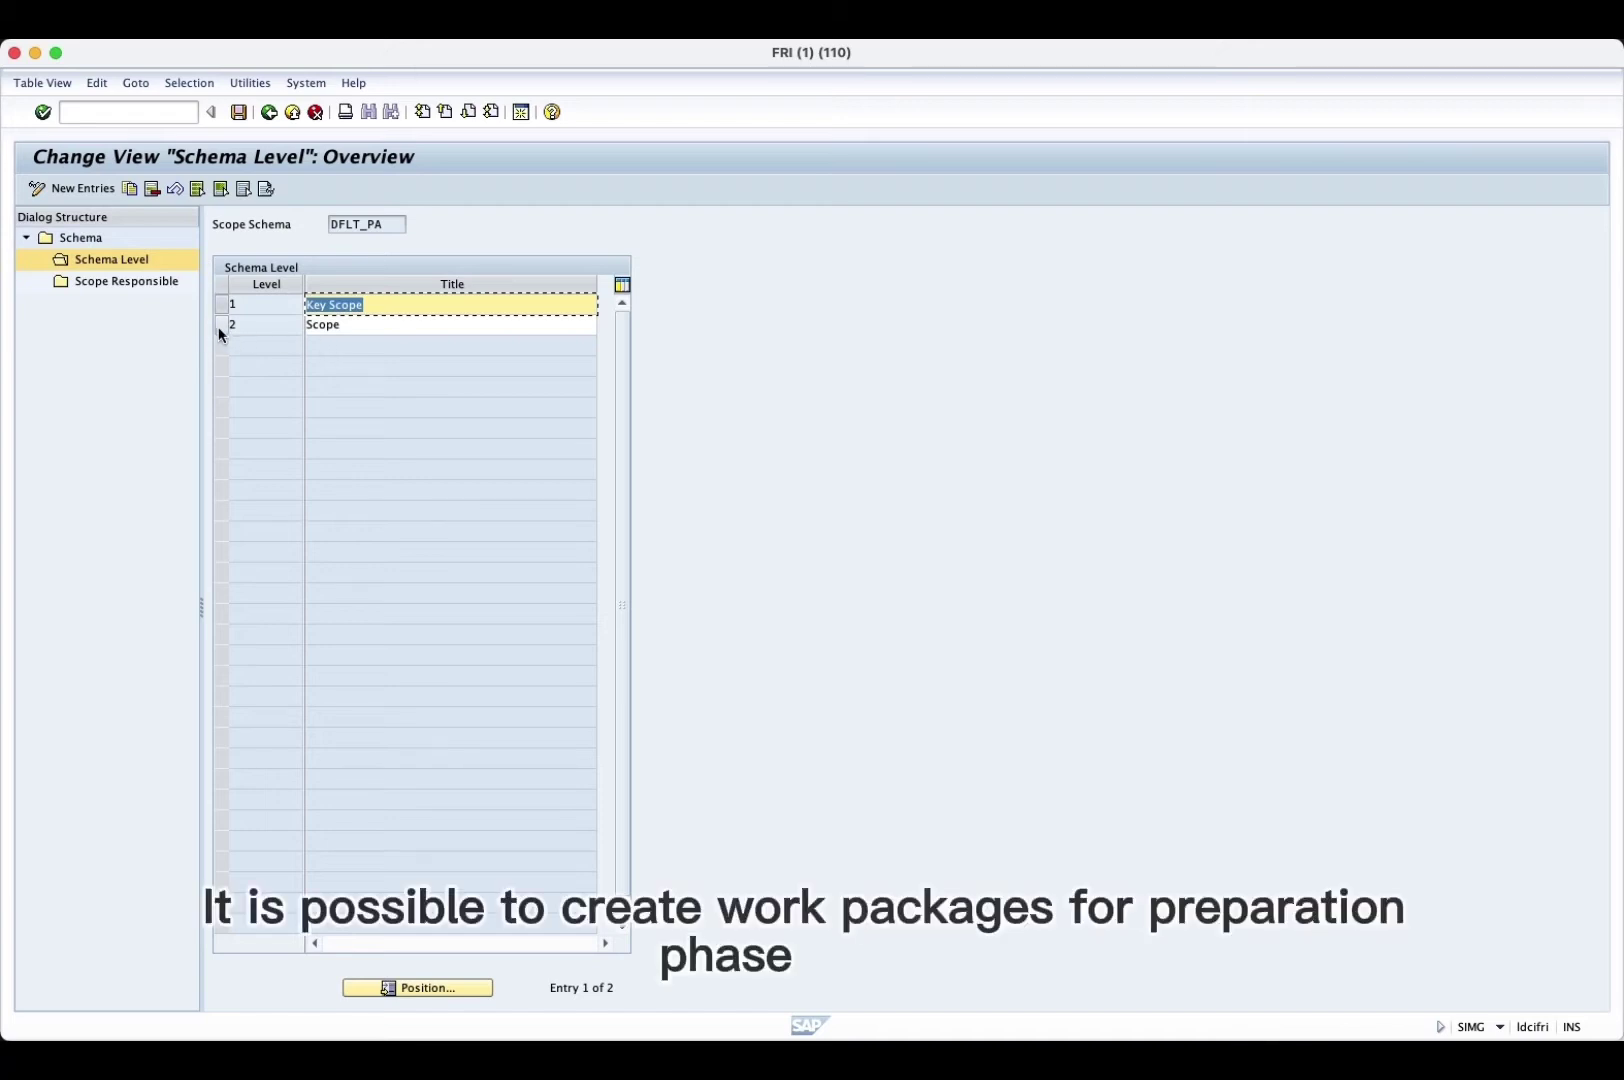
double_click(125, 282)
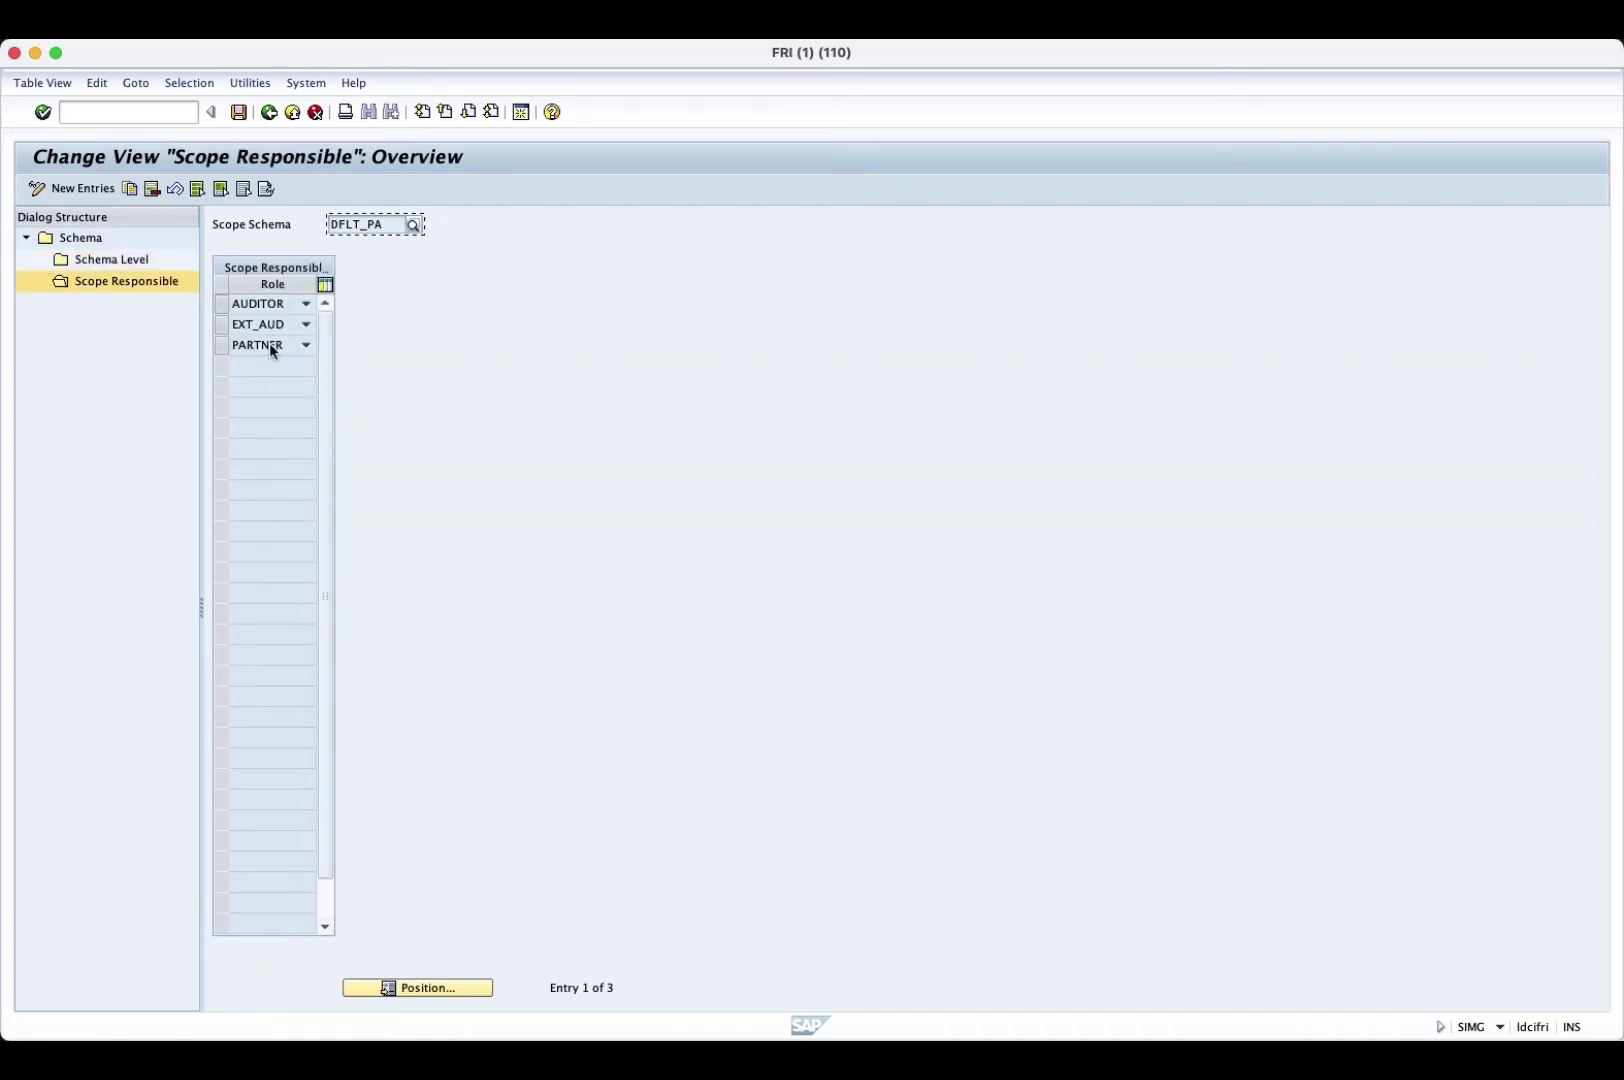
left_click(995, 15)
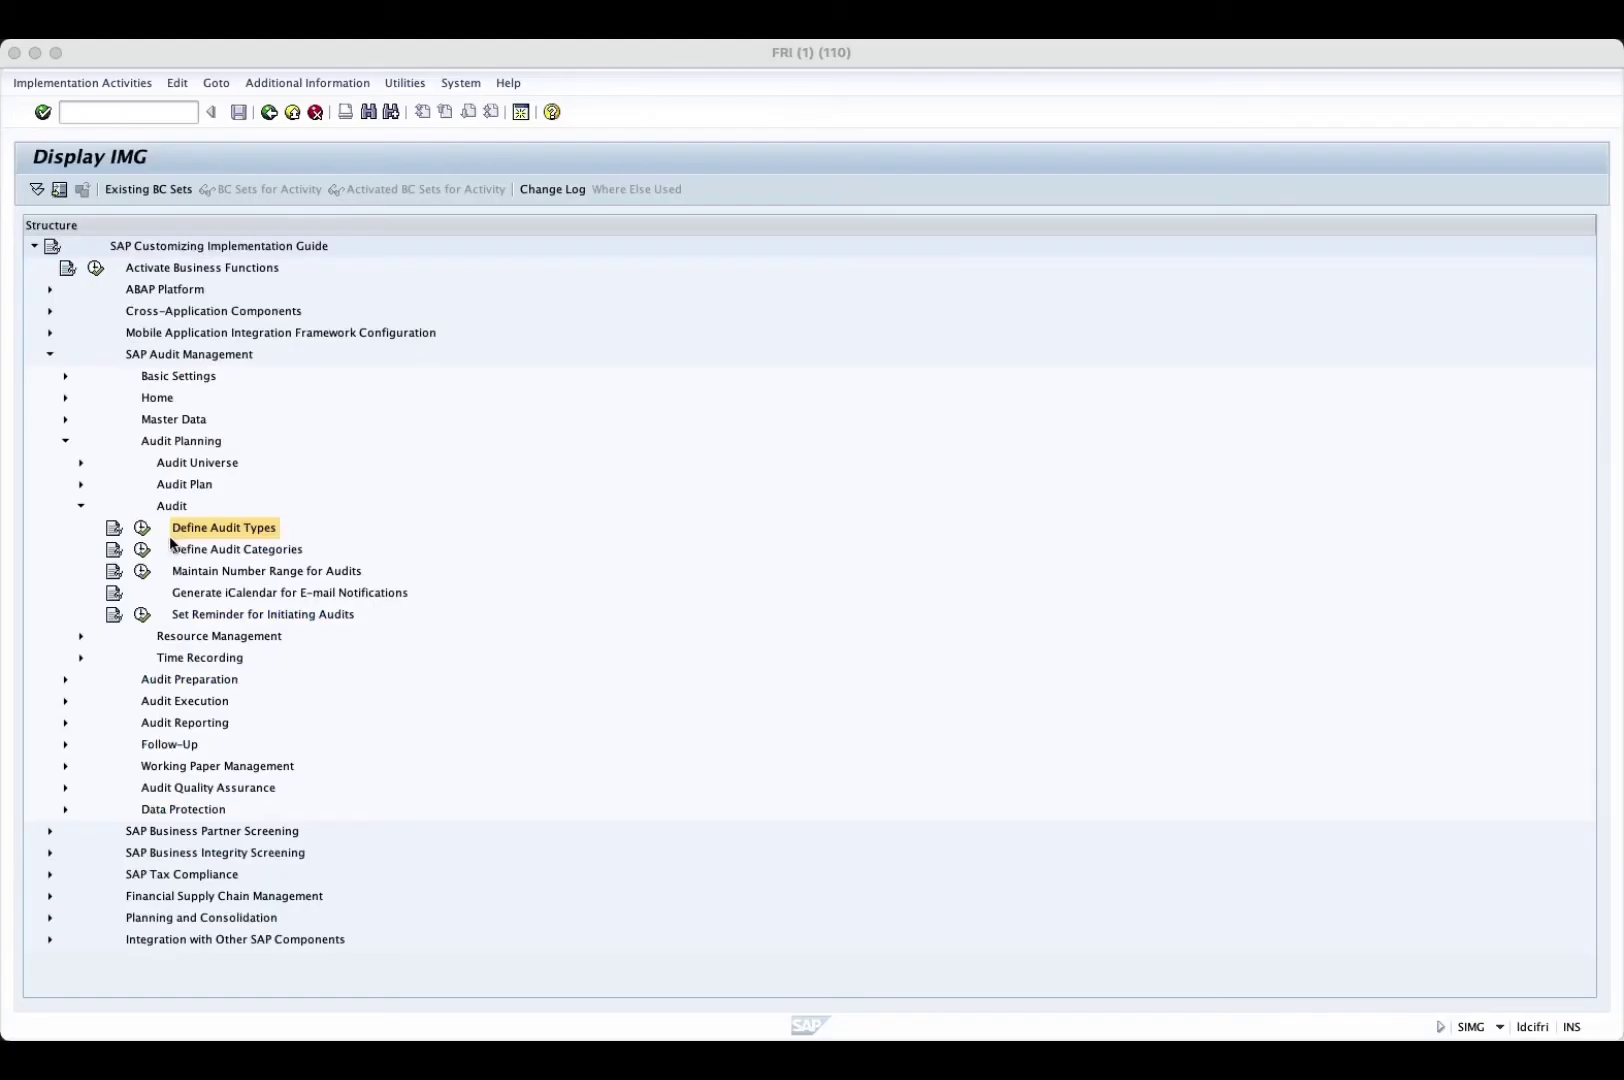
left_click(143, 528)
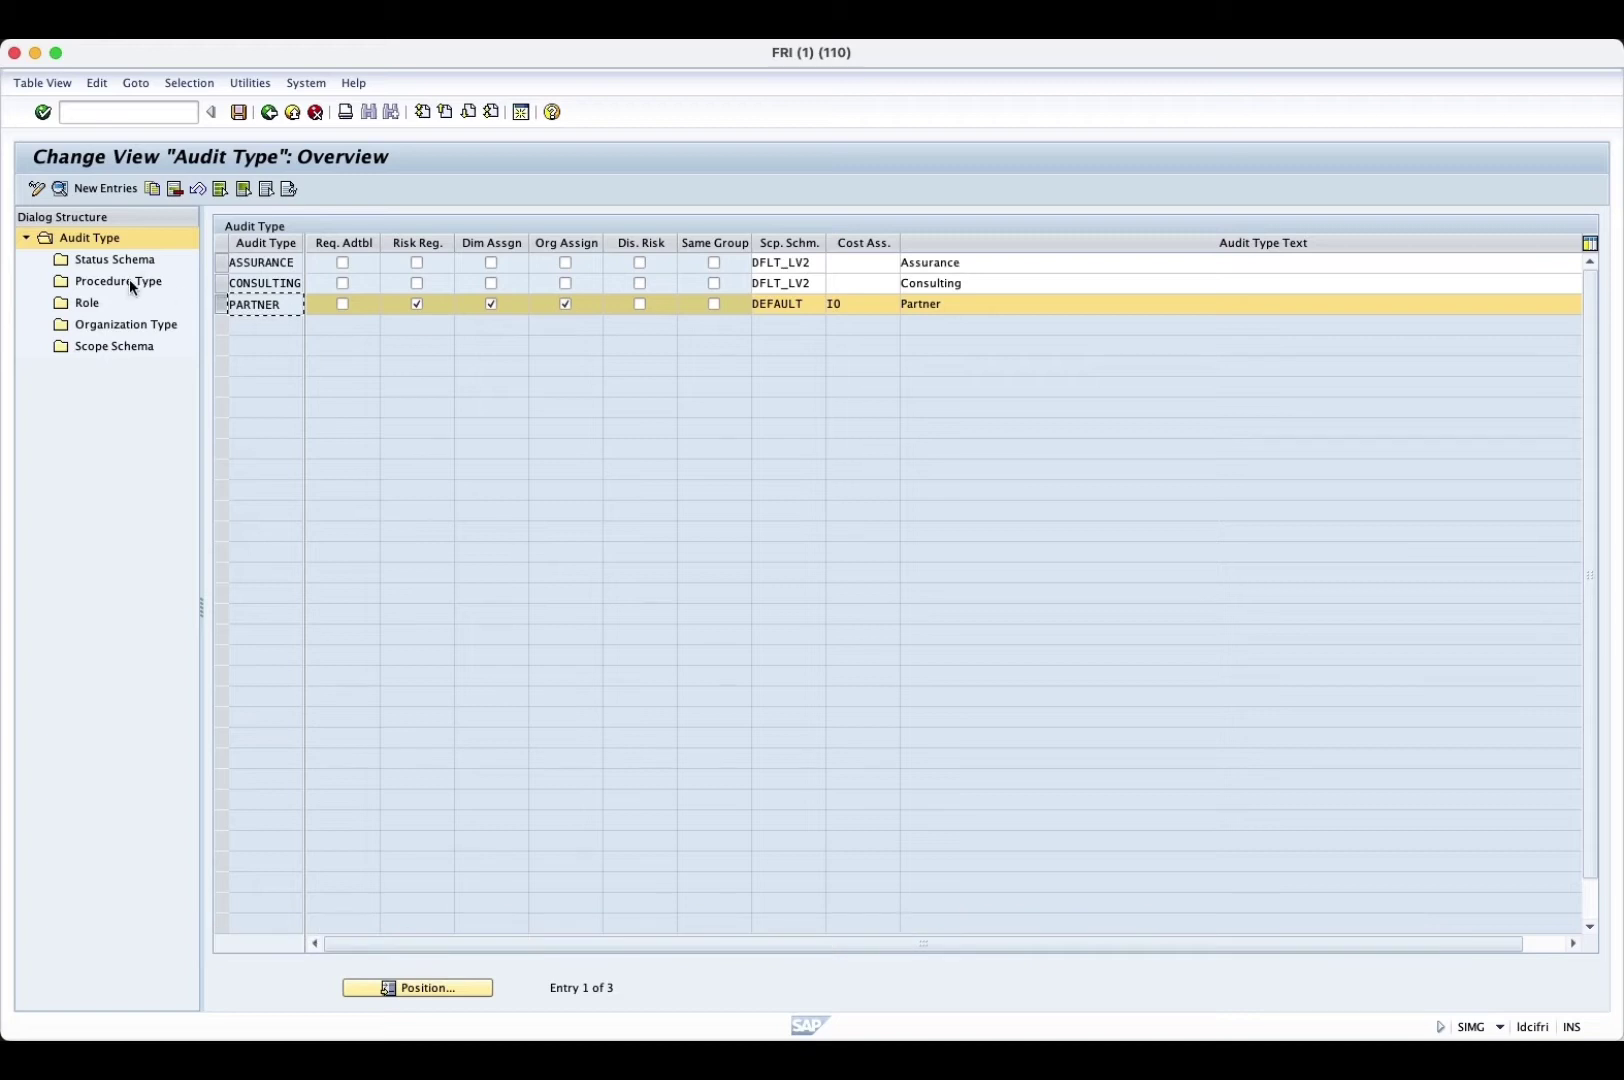
View the PARTNER audit type's Role, Organization Type (PAR) and Scope Schema (DFLT_PA) entries.
left_click(88, 310)
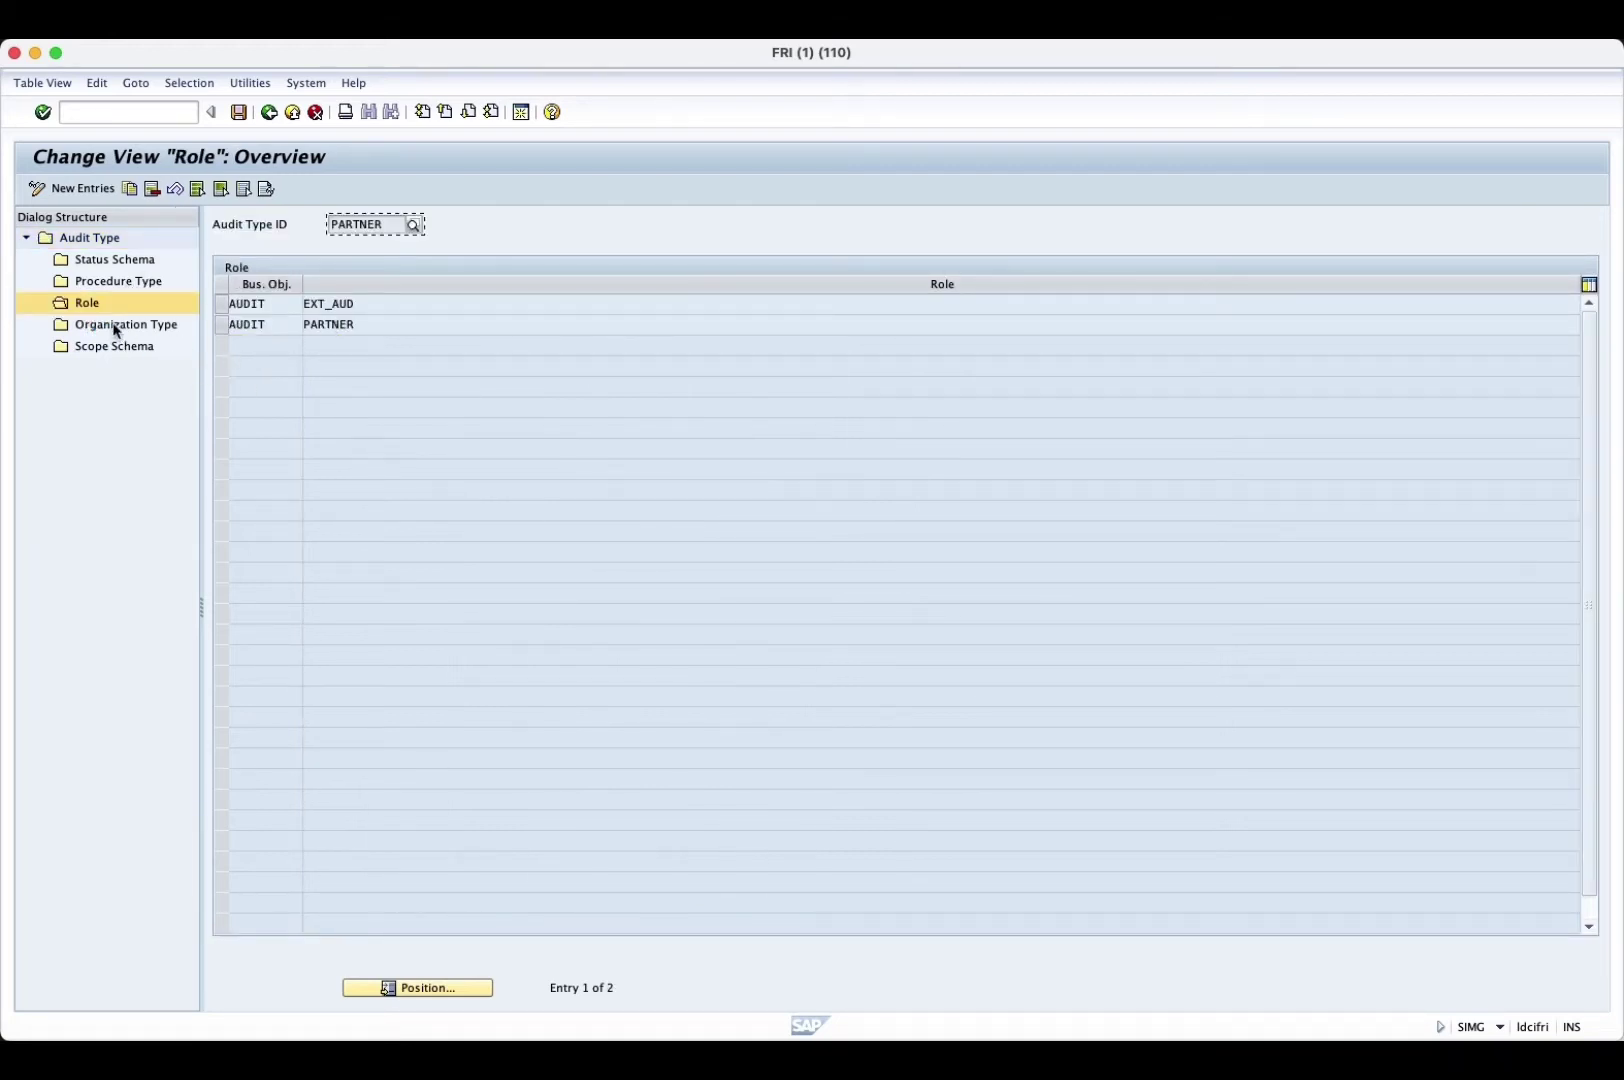
left_click(117, 327)
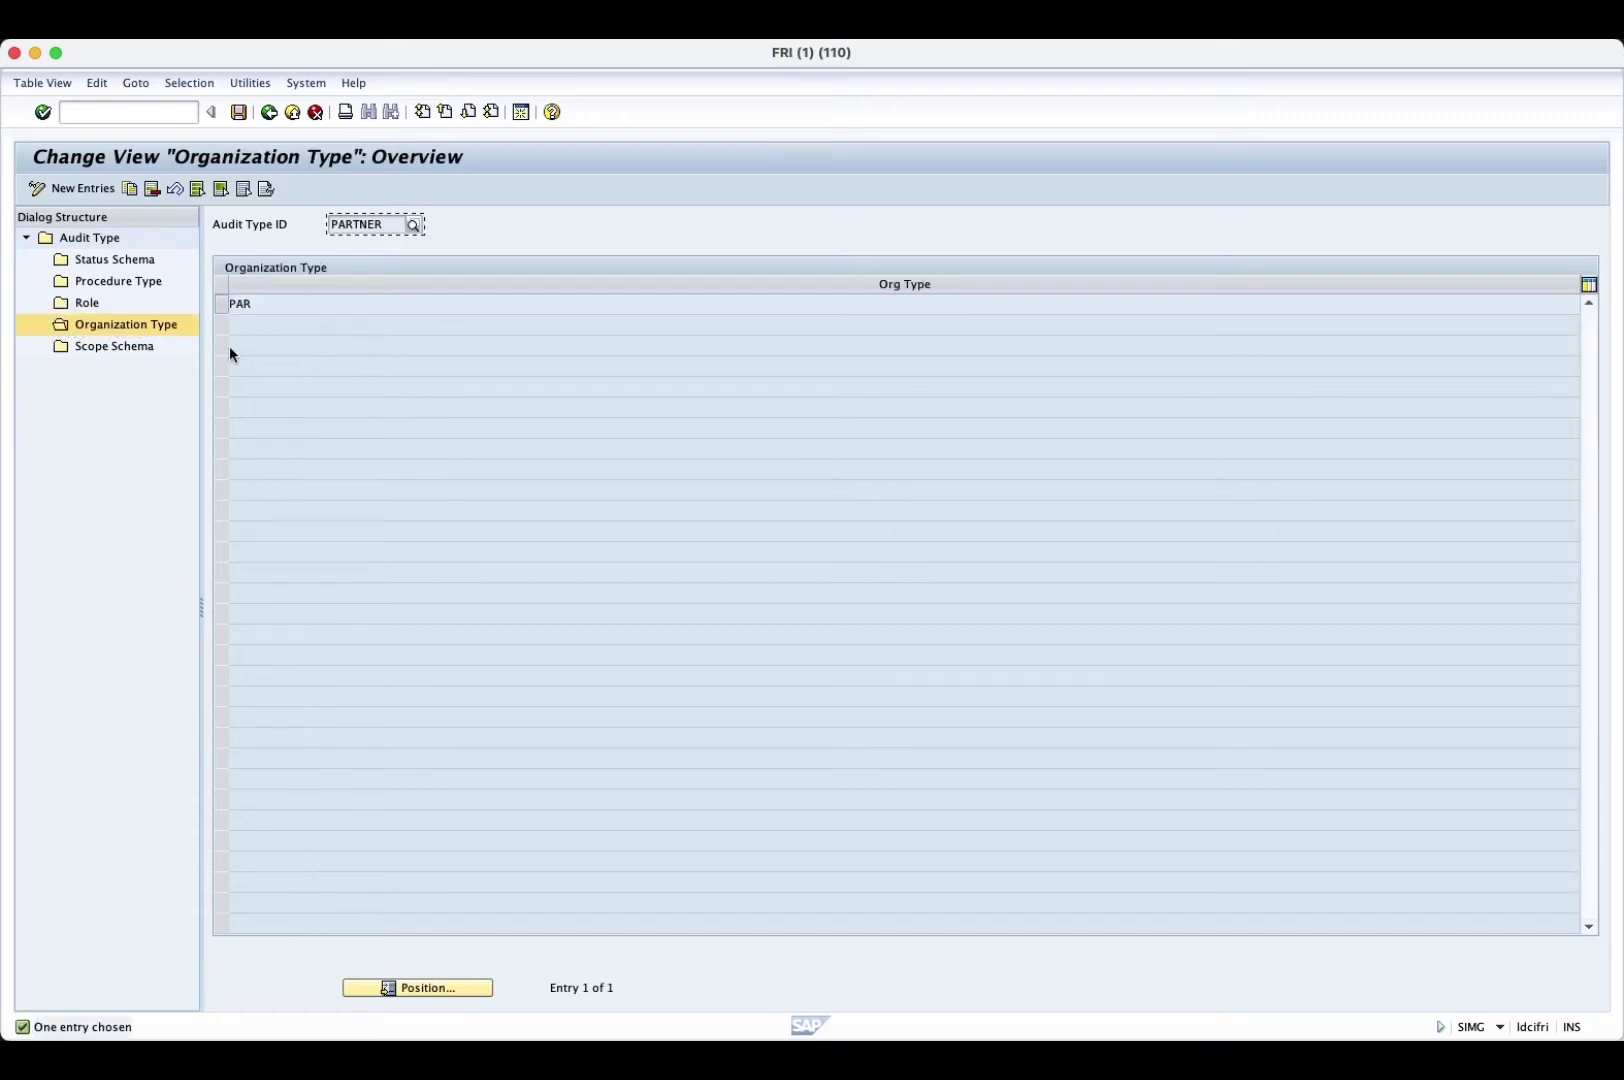
left_click(114, 347)
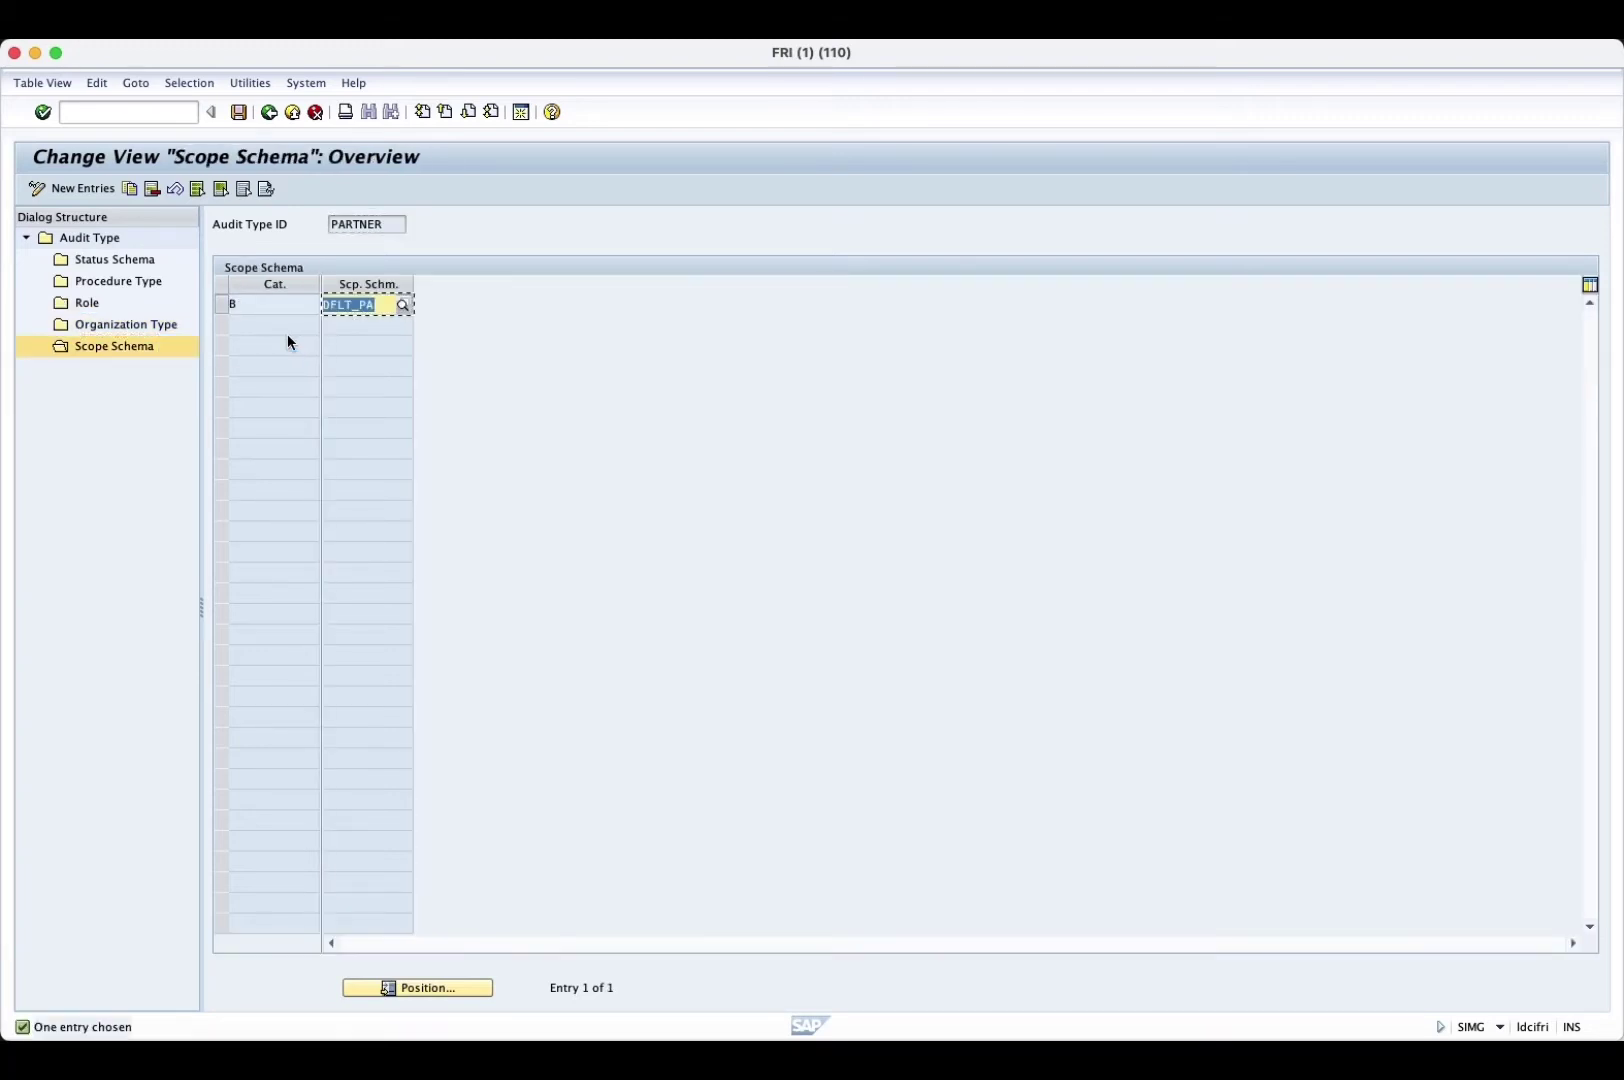
left_click(1000, 36)
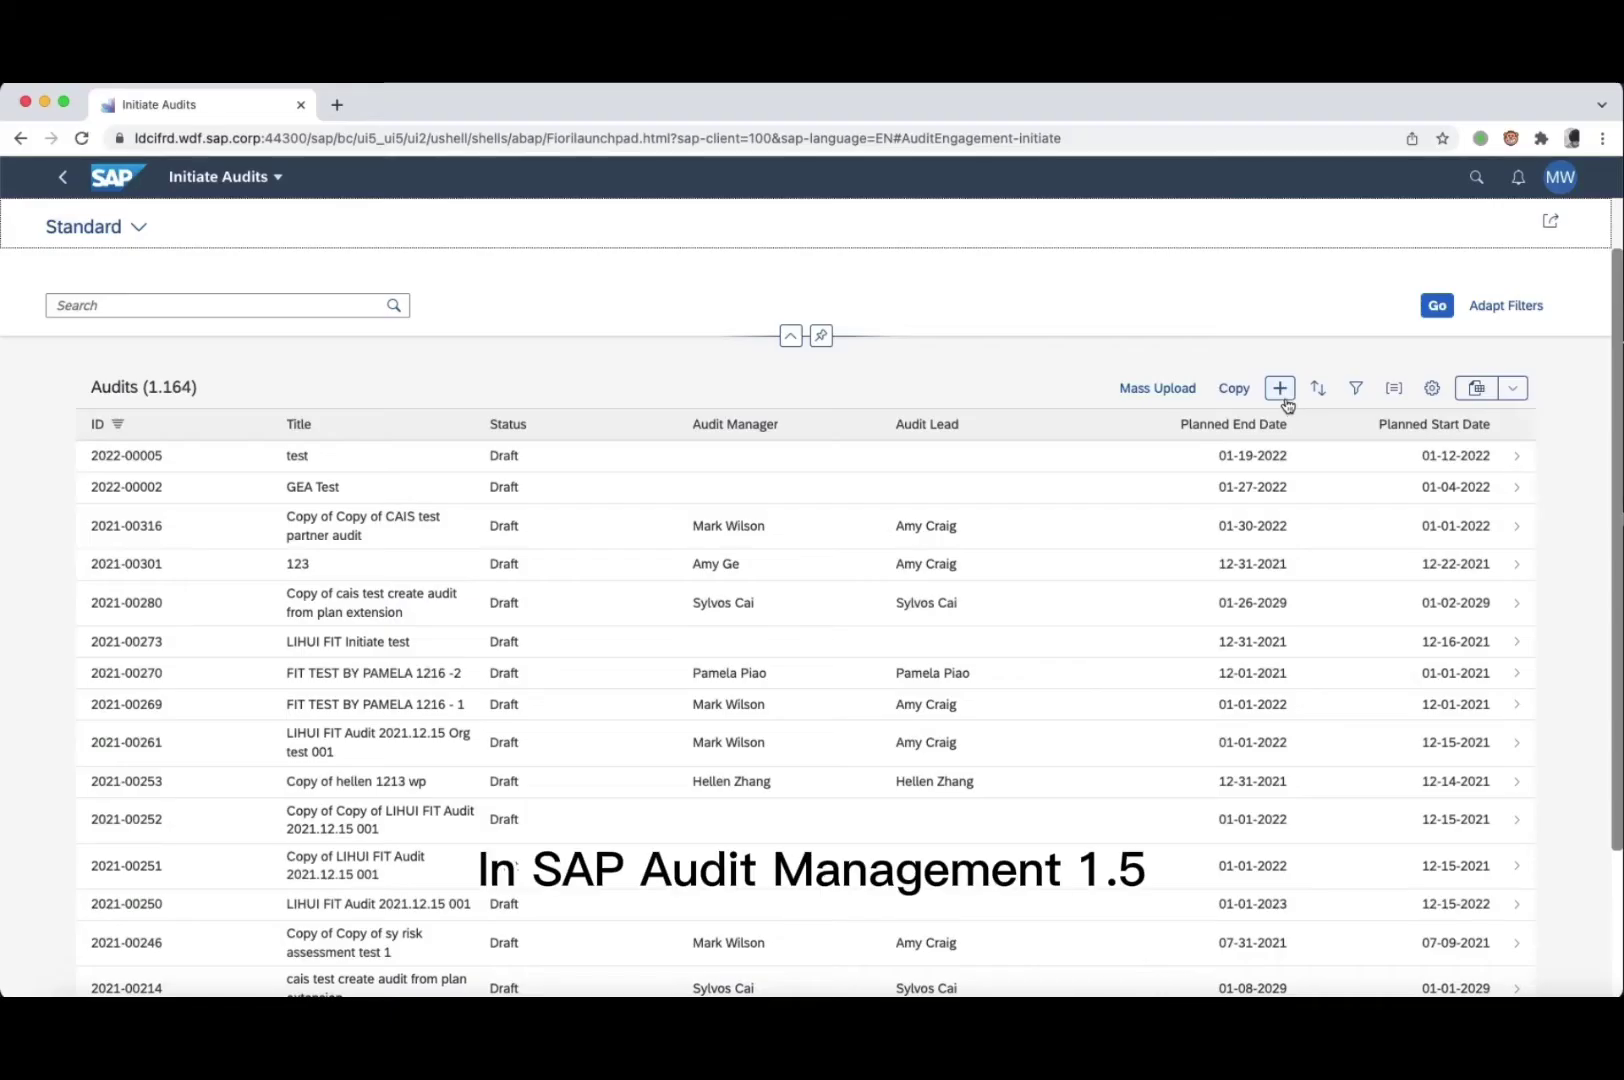
Start a copied audit with Partner audit Demo as the source.
left_click(1234, 388)
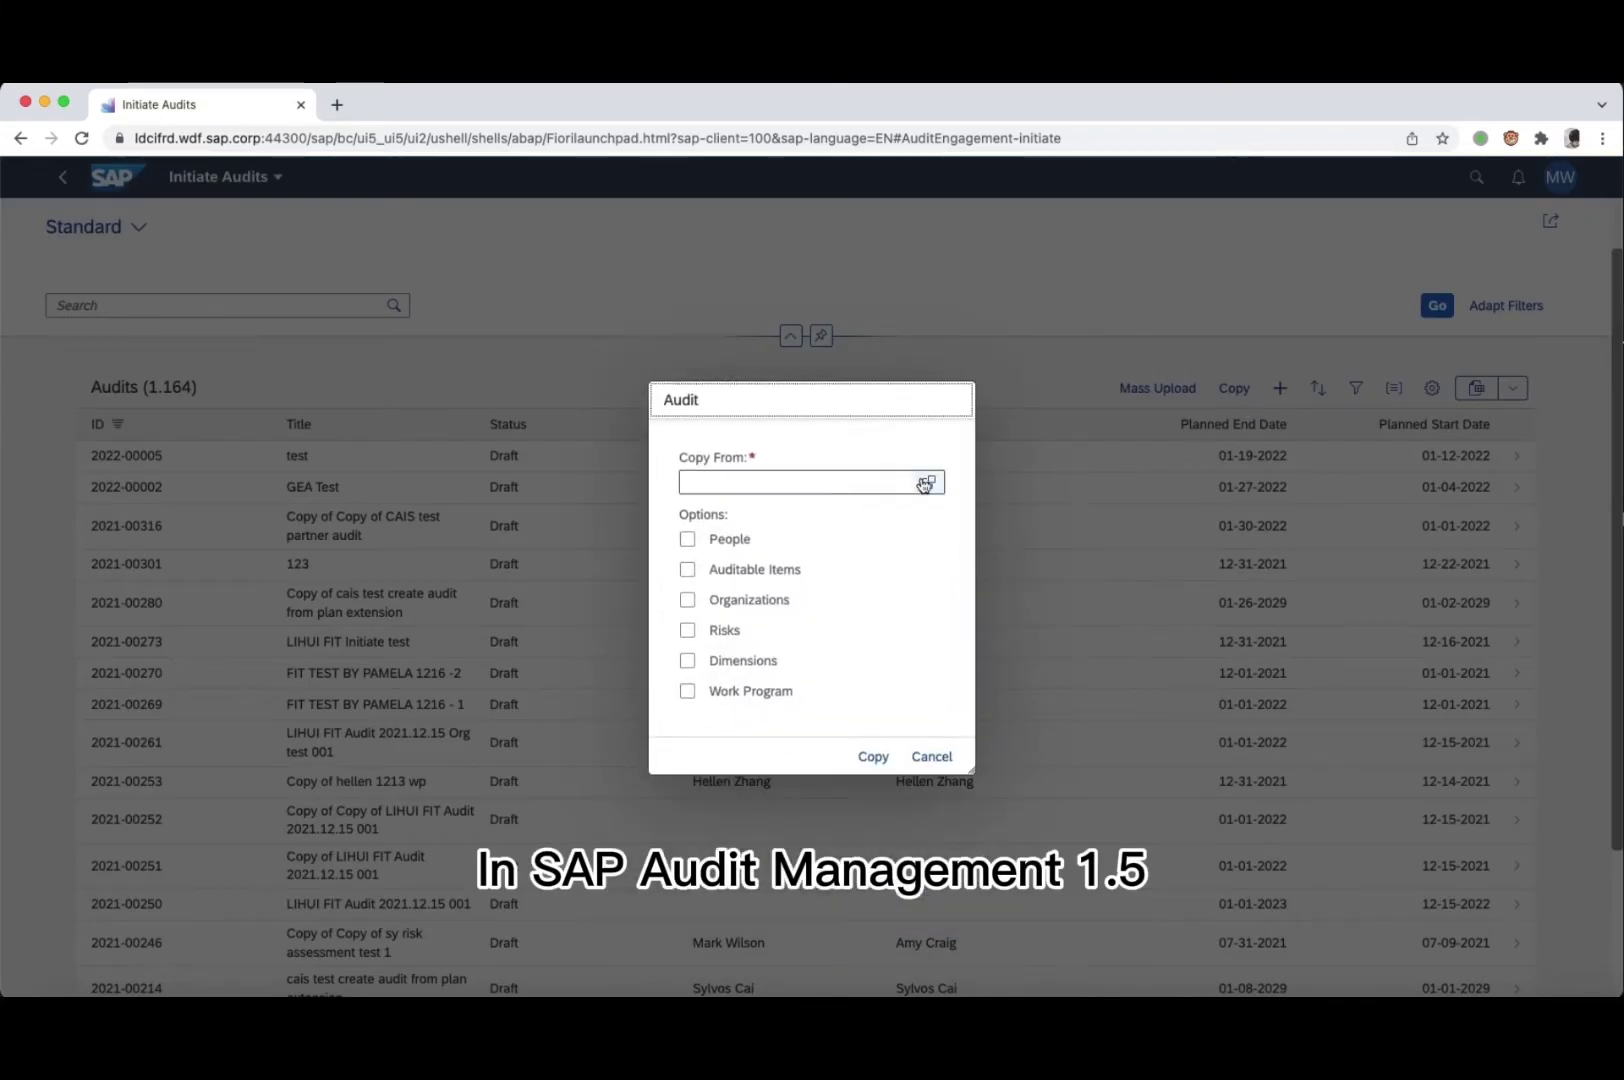
left_click(933, 541)
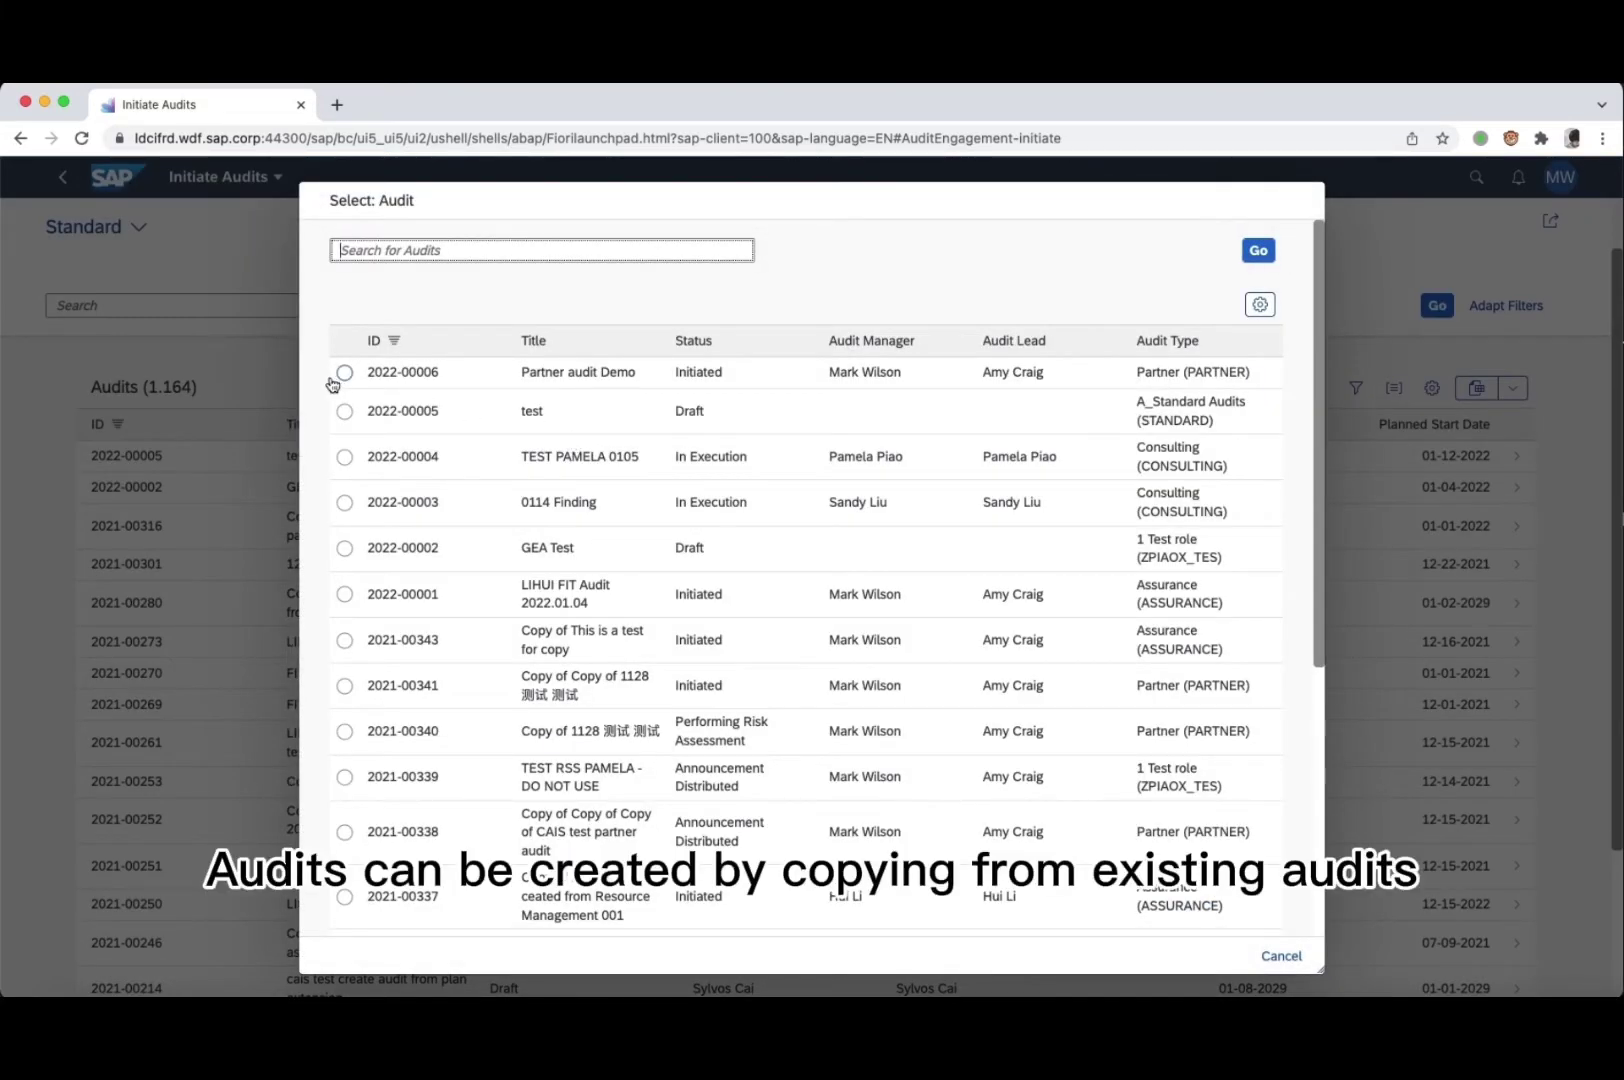
left_click(340, 374)
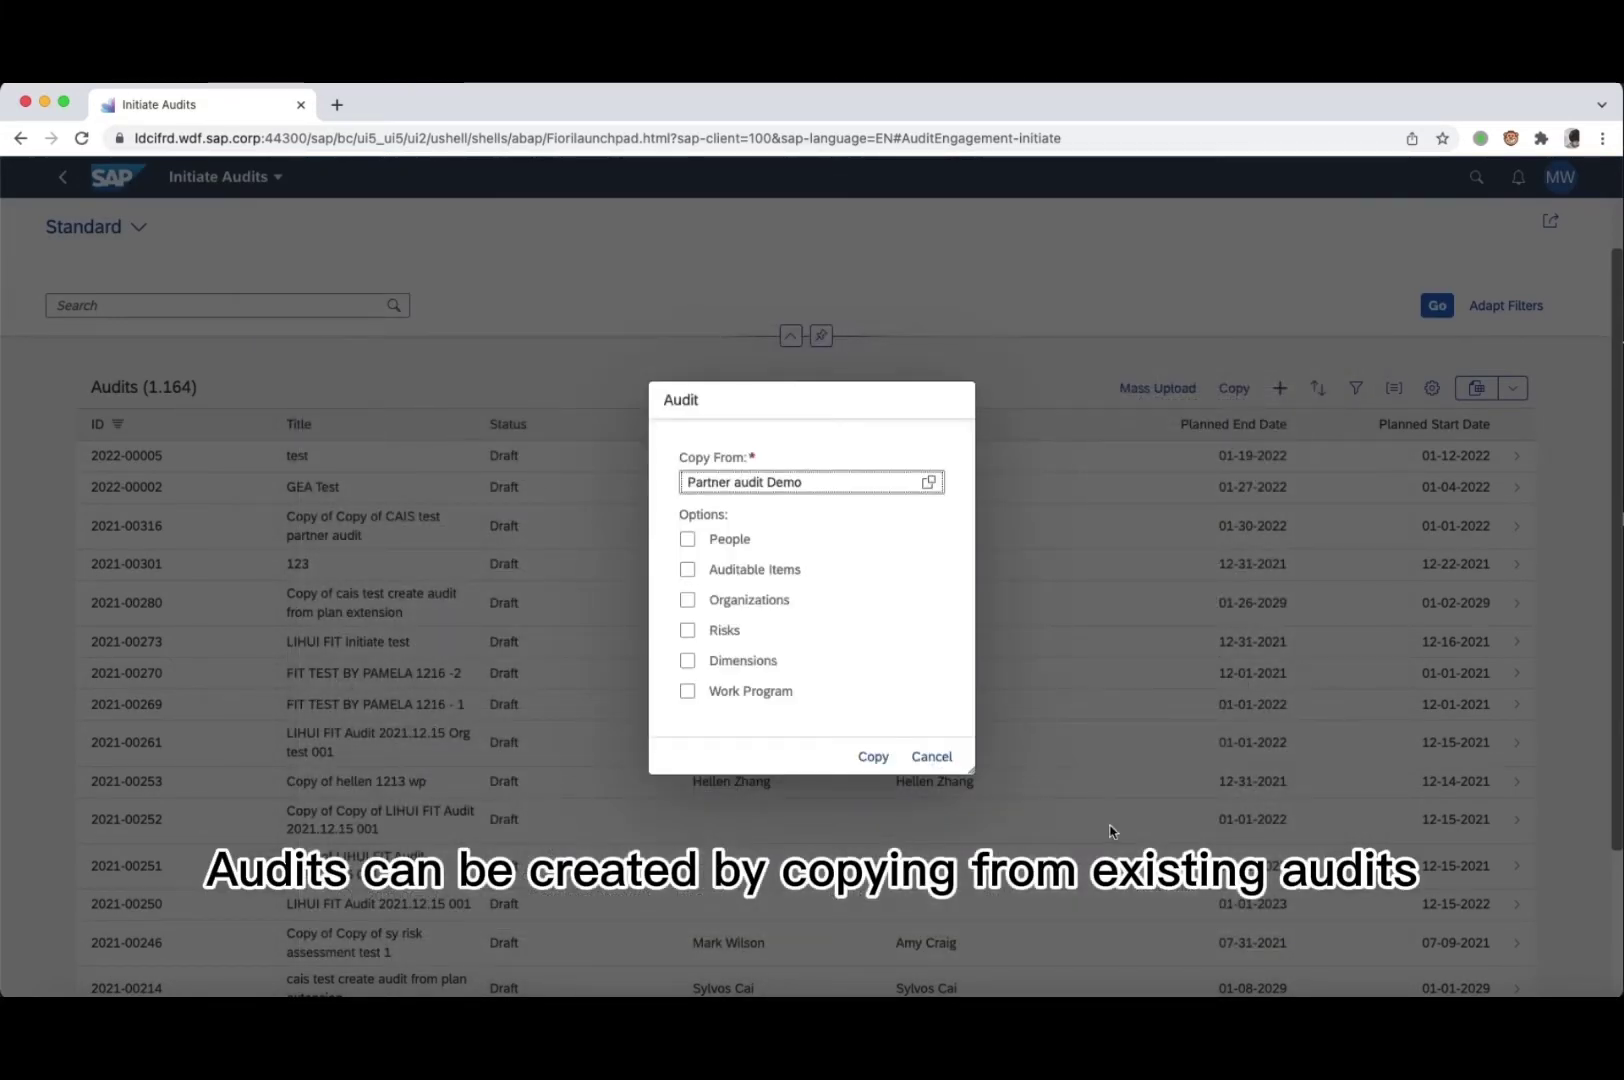
Include people, auditable items, organizations, risks, dimensions and work program, create the copy, and open it.
left_click(688, 539)
left_click(688, 569)
left_click(688, 600)
left_click(688, 630)
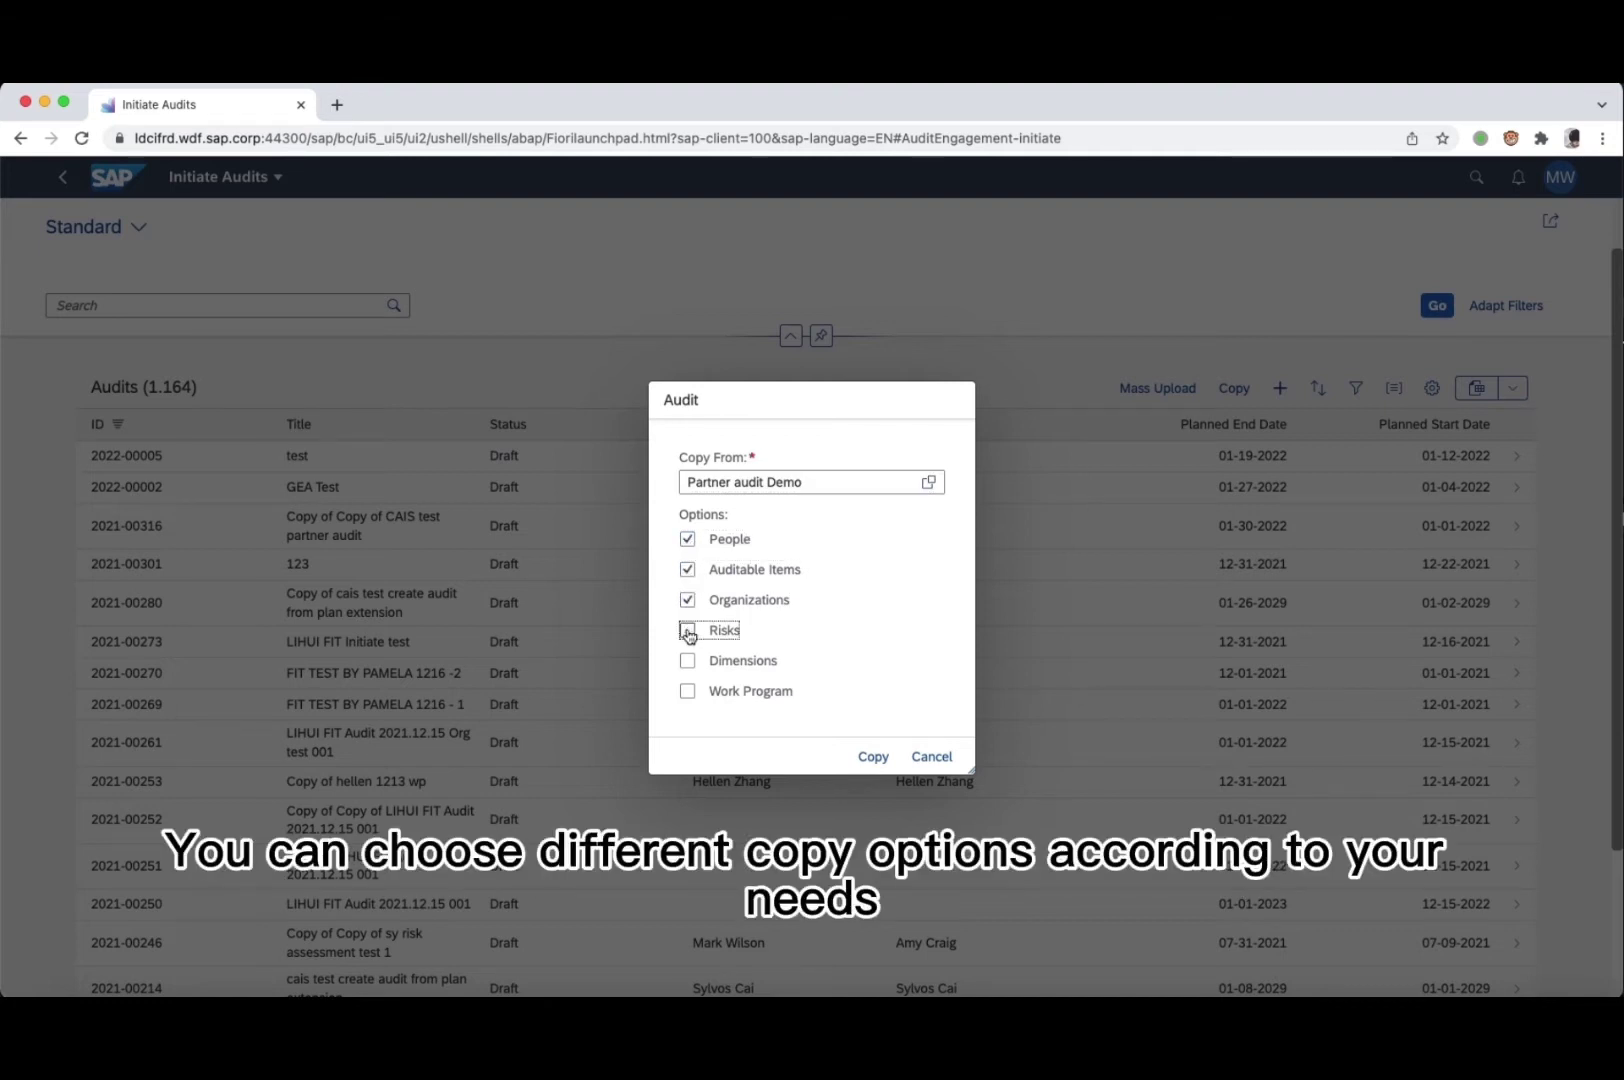
left_click(688, 661)
left_click(688, 691)
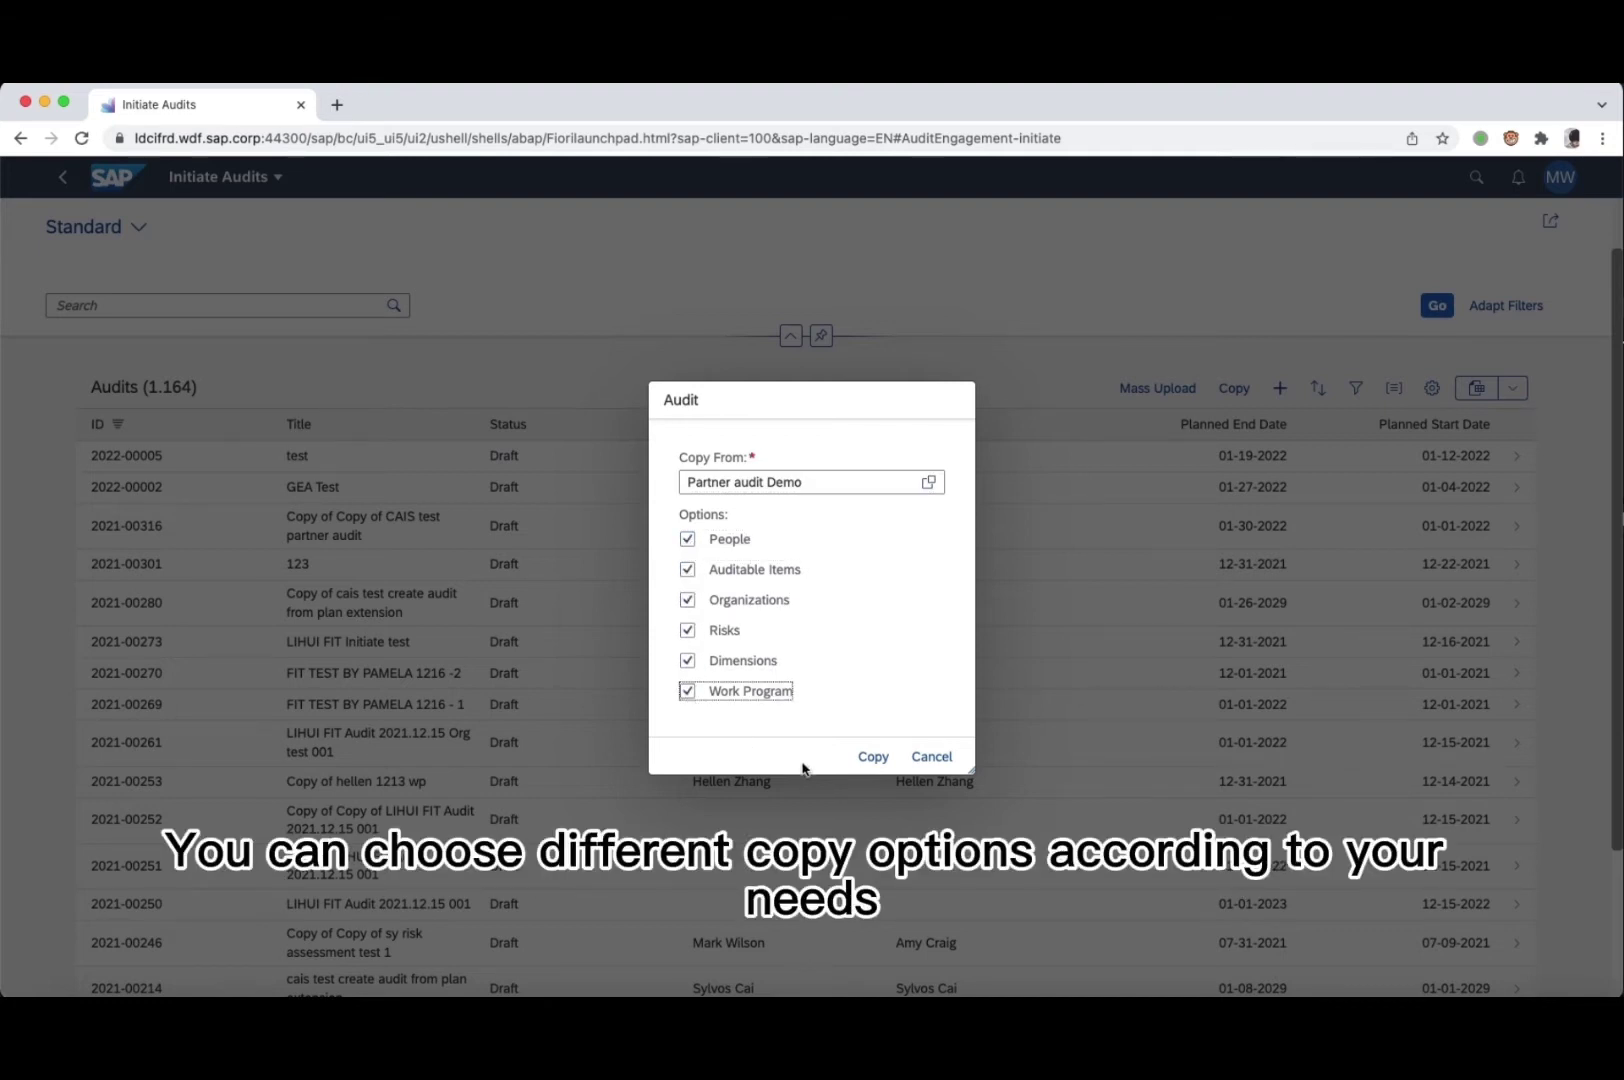
left_click(875, 757)
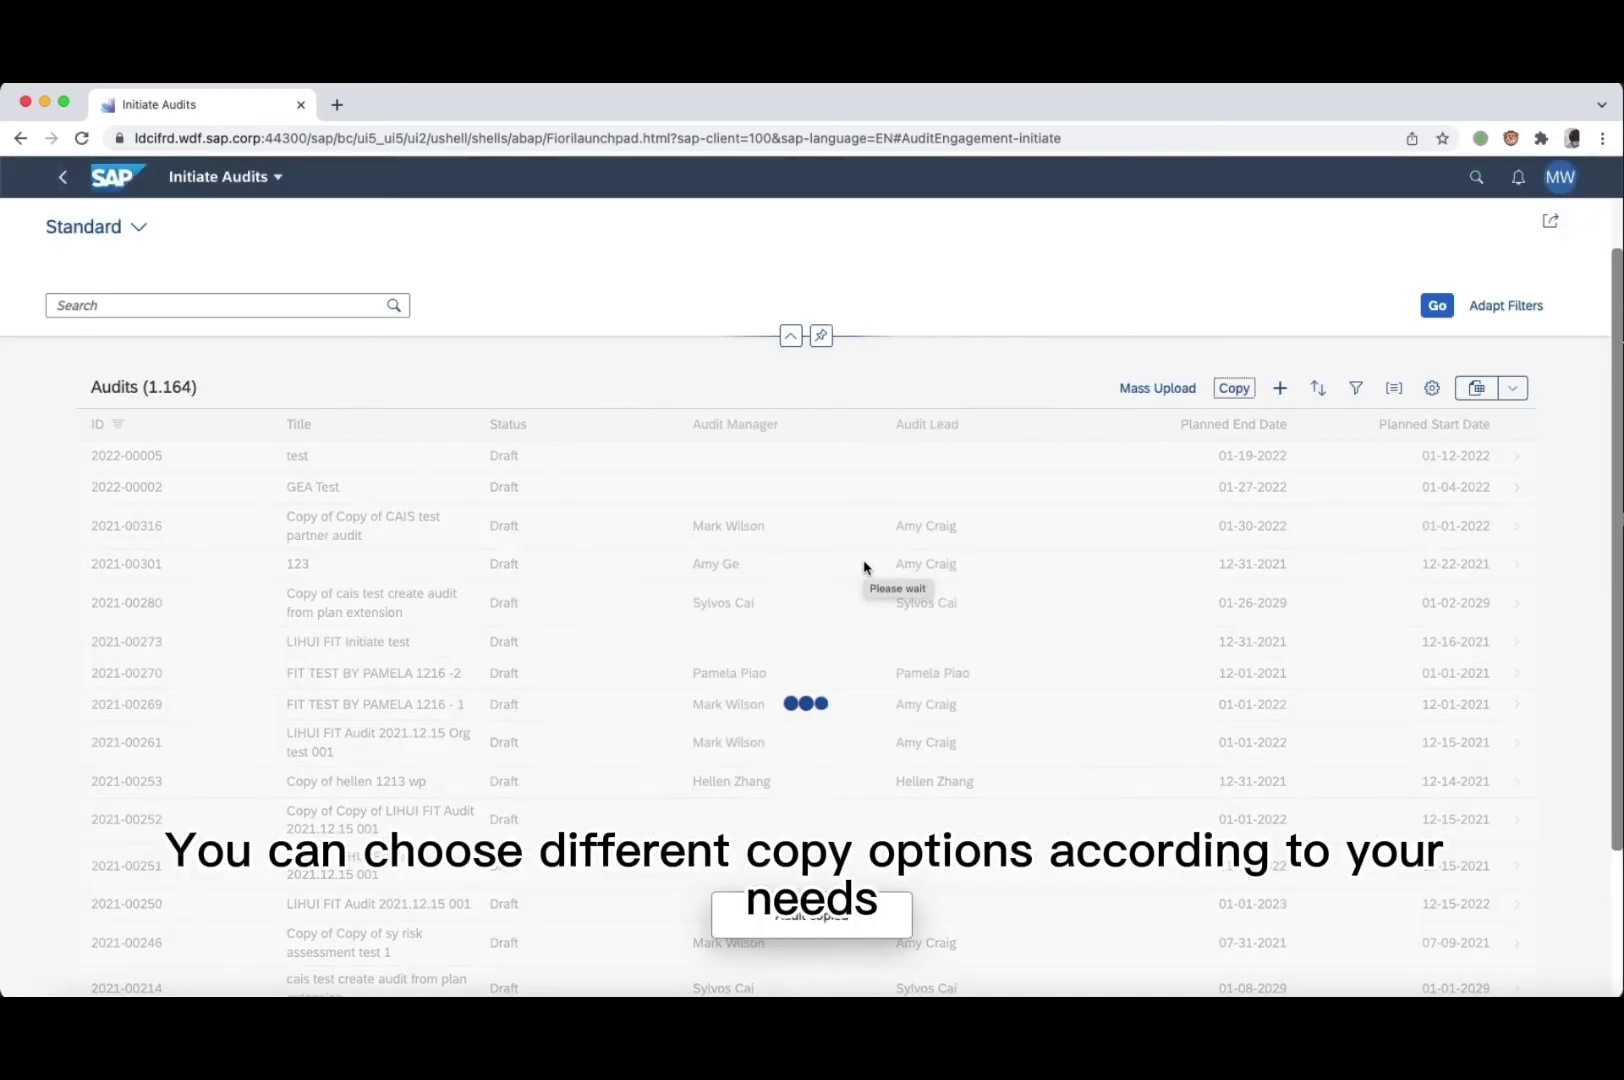
left_click(388, 460)
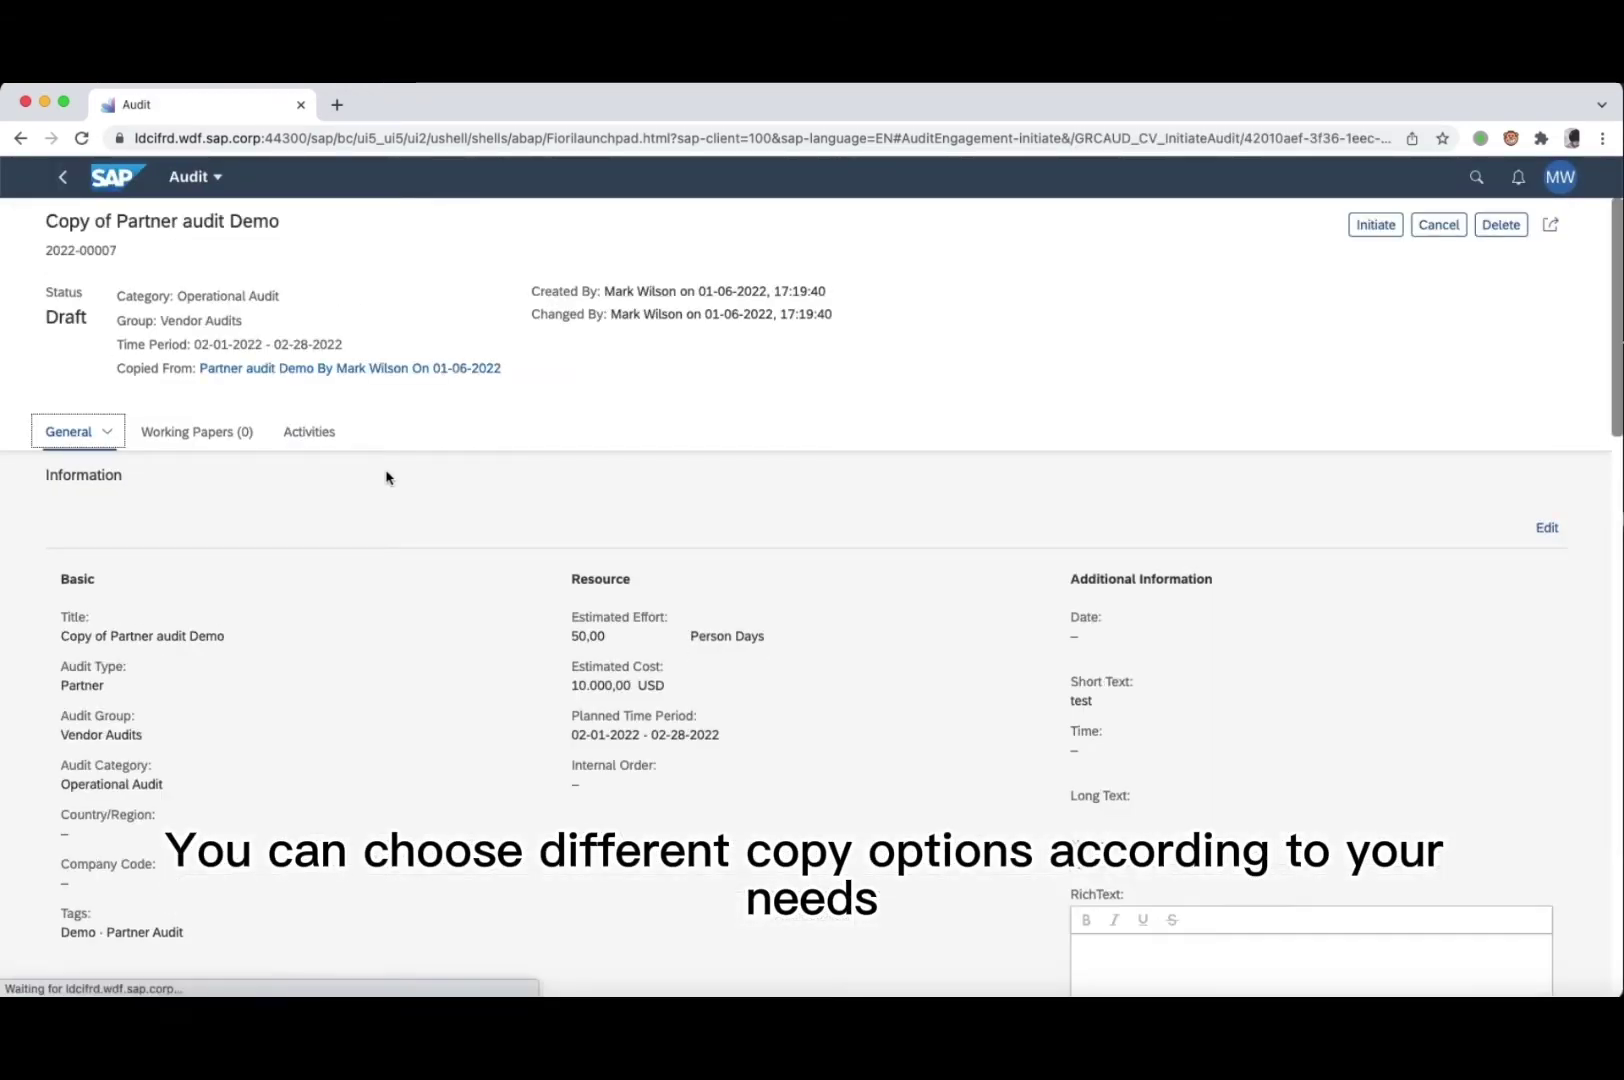
Review the copied audit's auditable items and organizations, adding another partner organization.
left_click(110, 434)
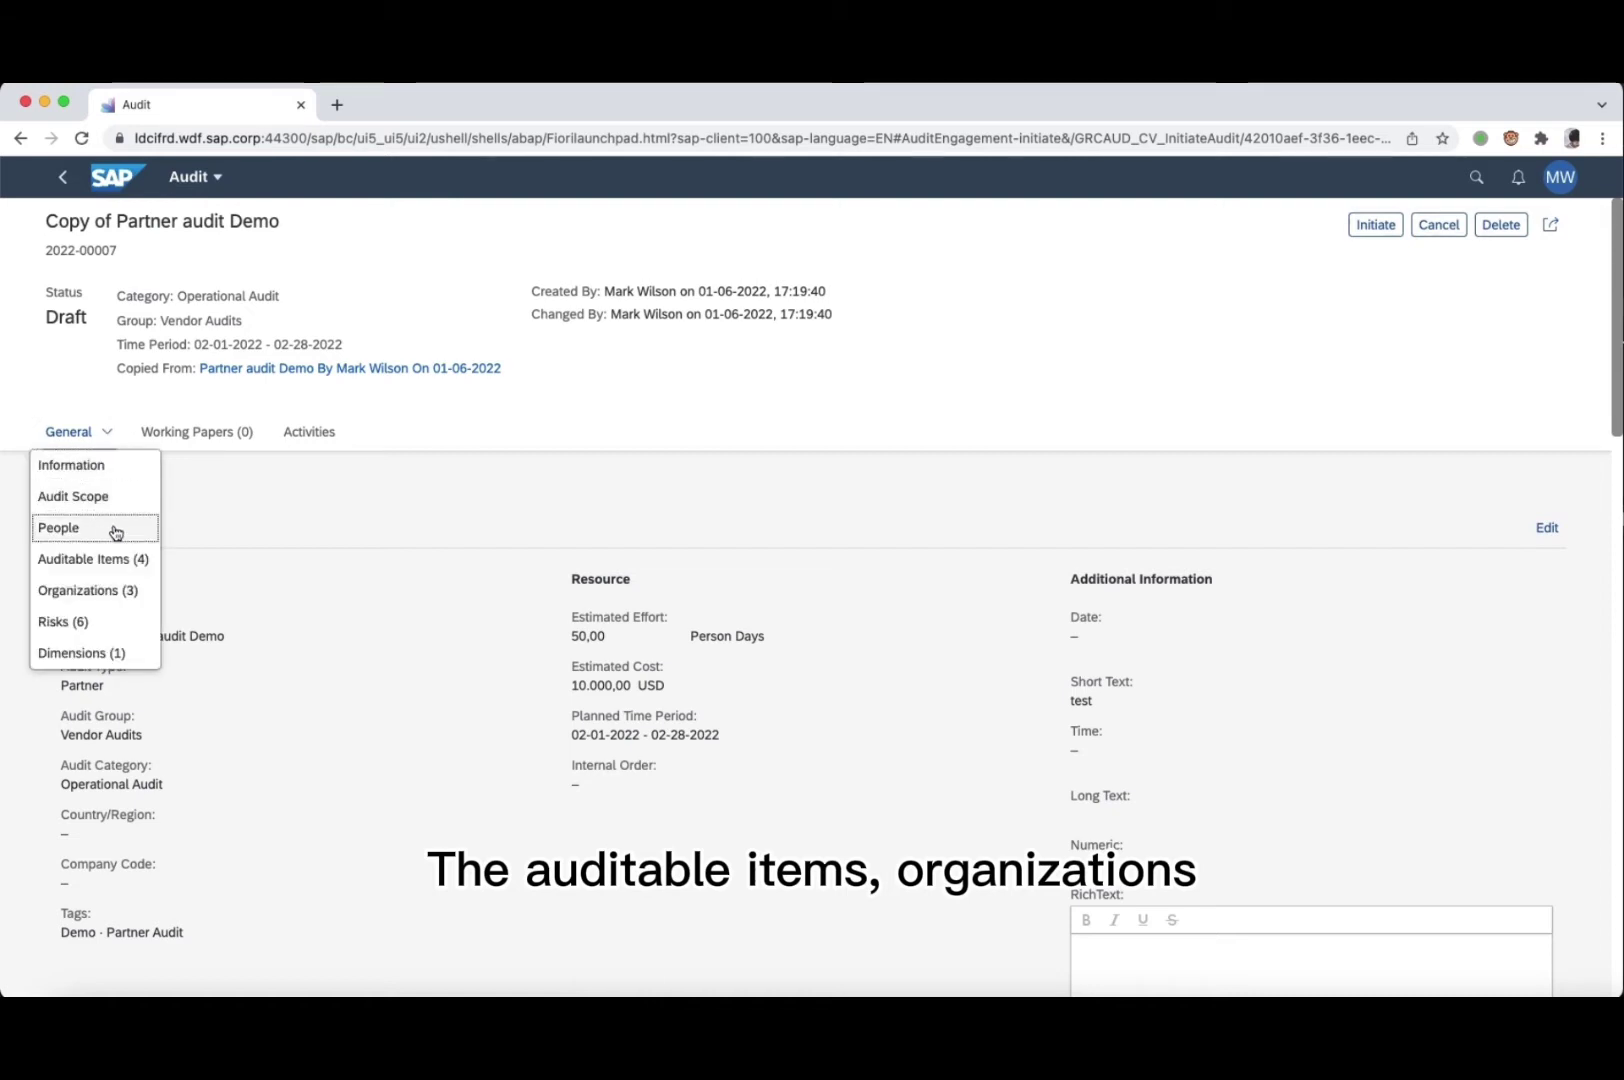
left_click(95, 557)
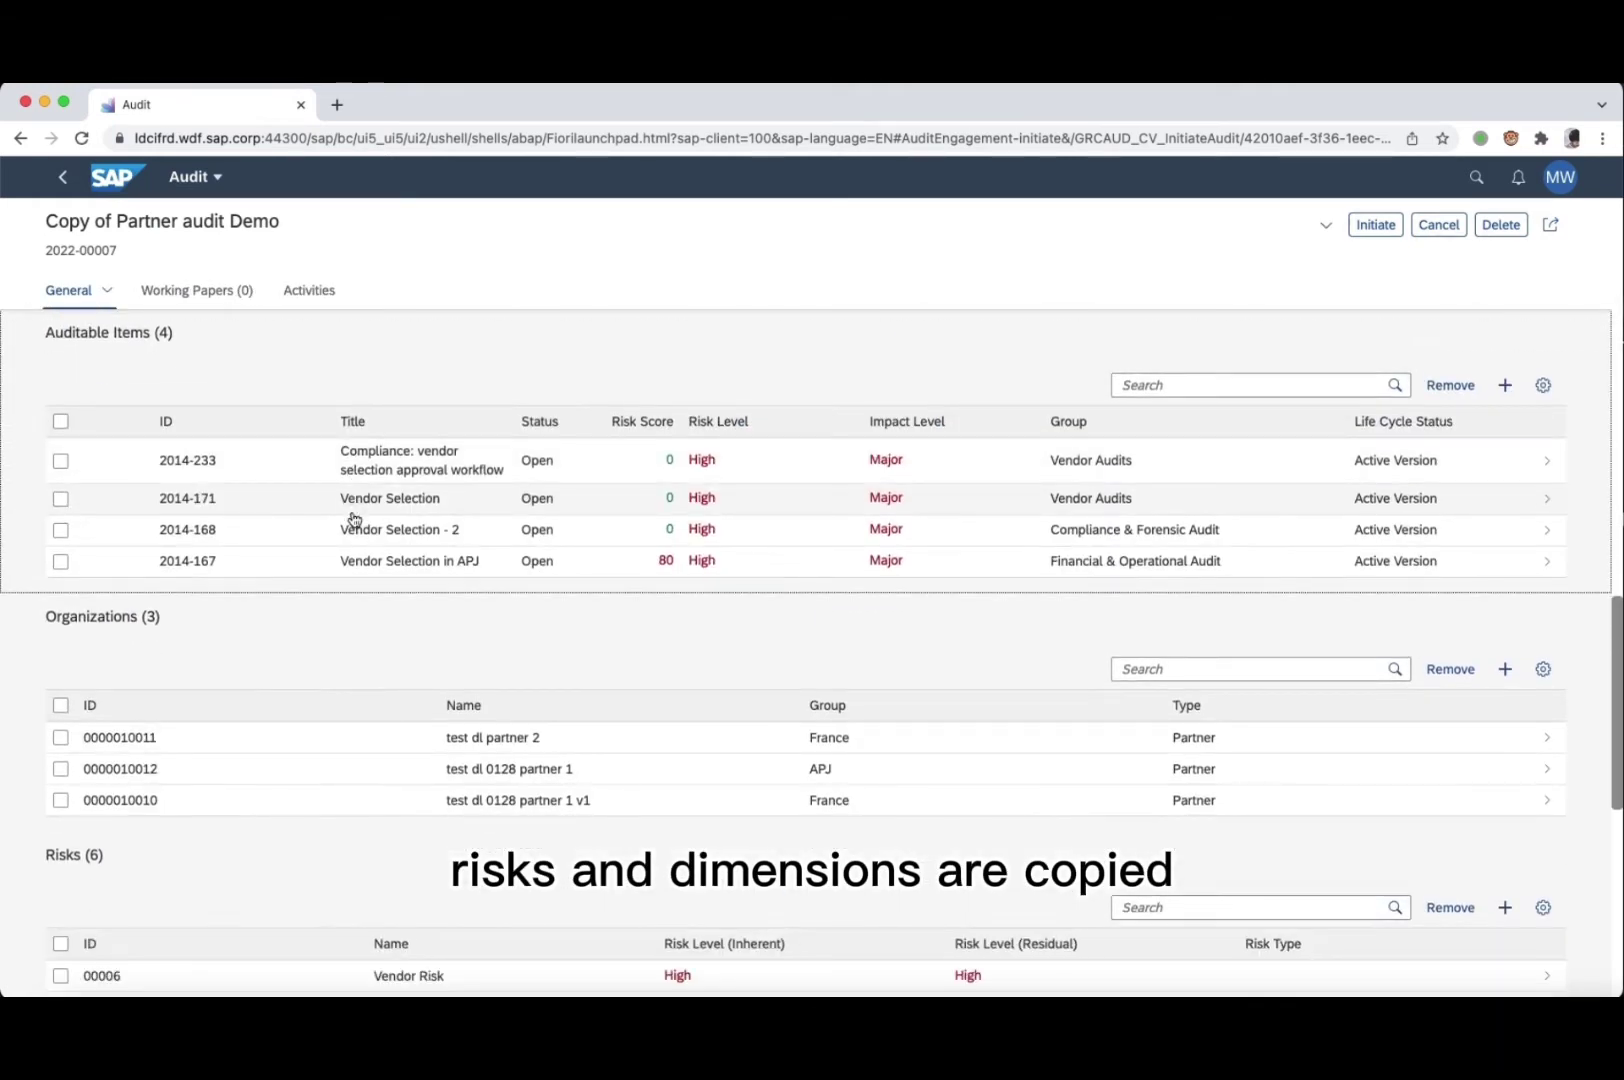
scroll(352, 558, "down", 5)
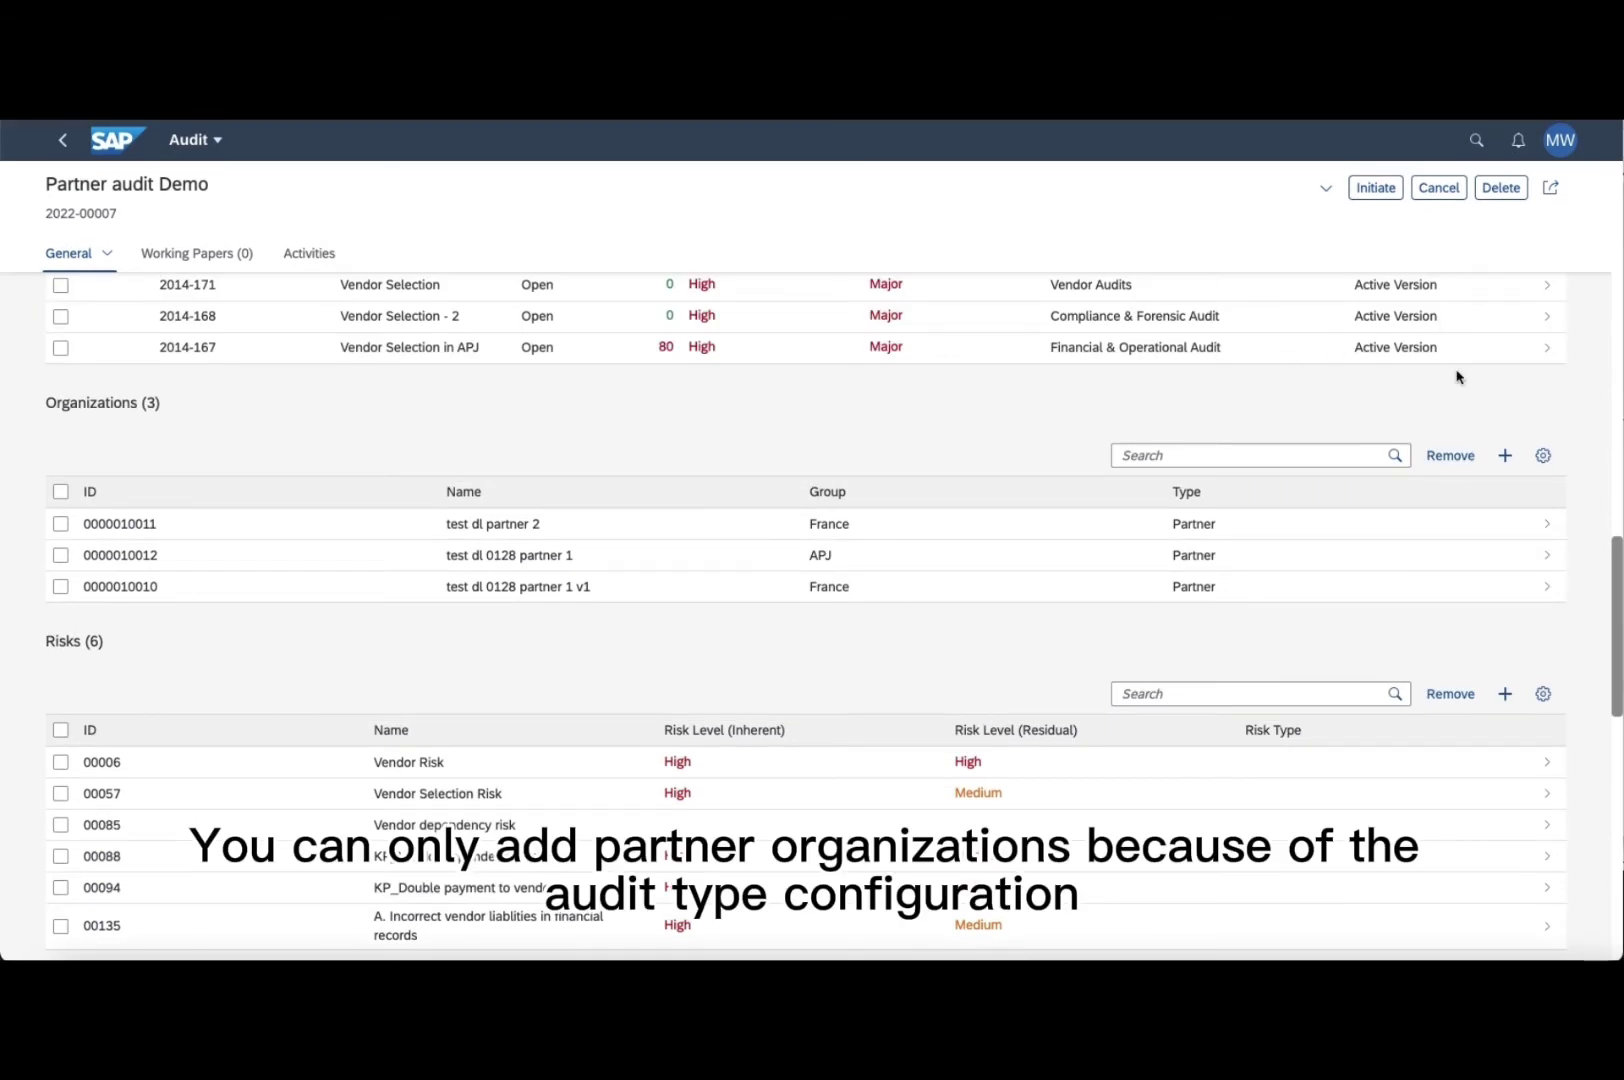
left_click(1517, 418)
left_click(1504, 457)
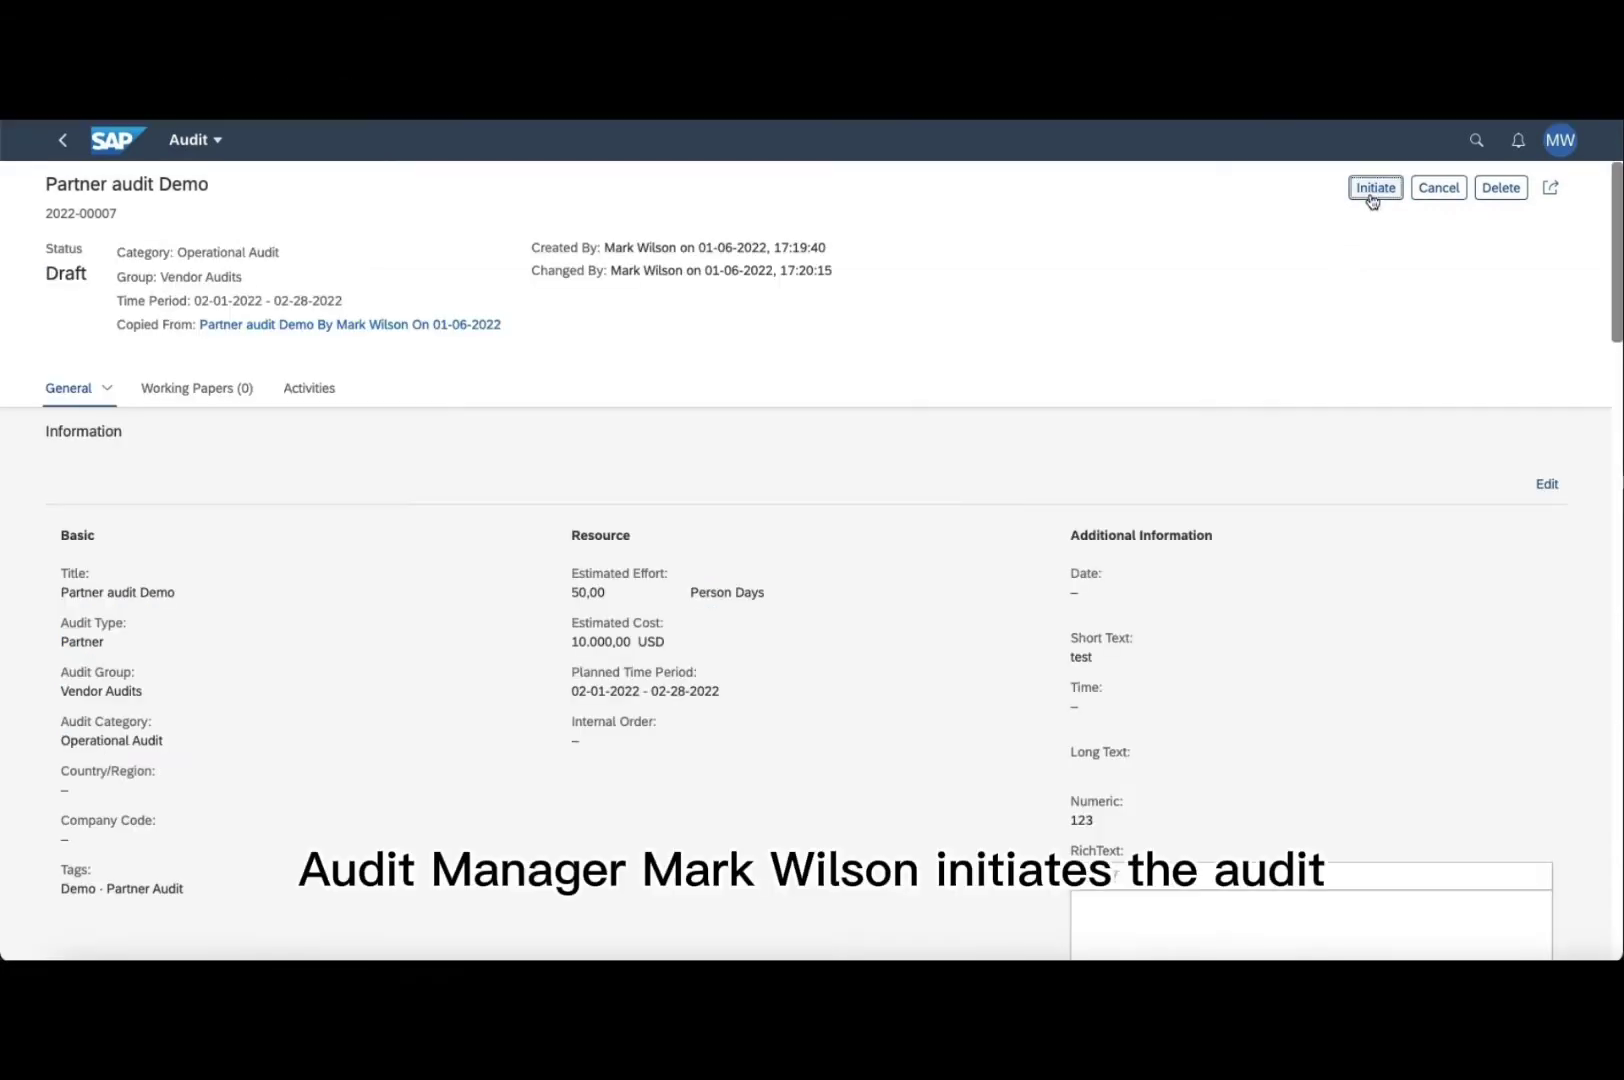
Initiate the audit with the note 'please start to prepare the work program'.
left_click(1373, 189)
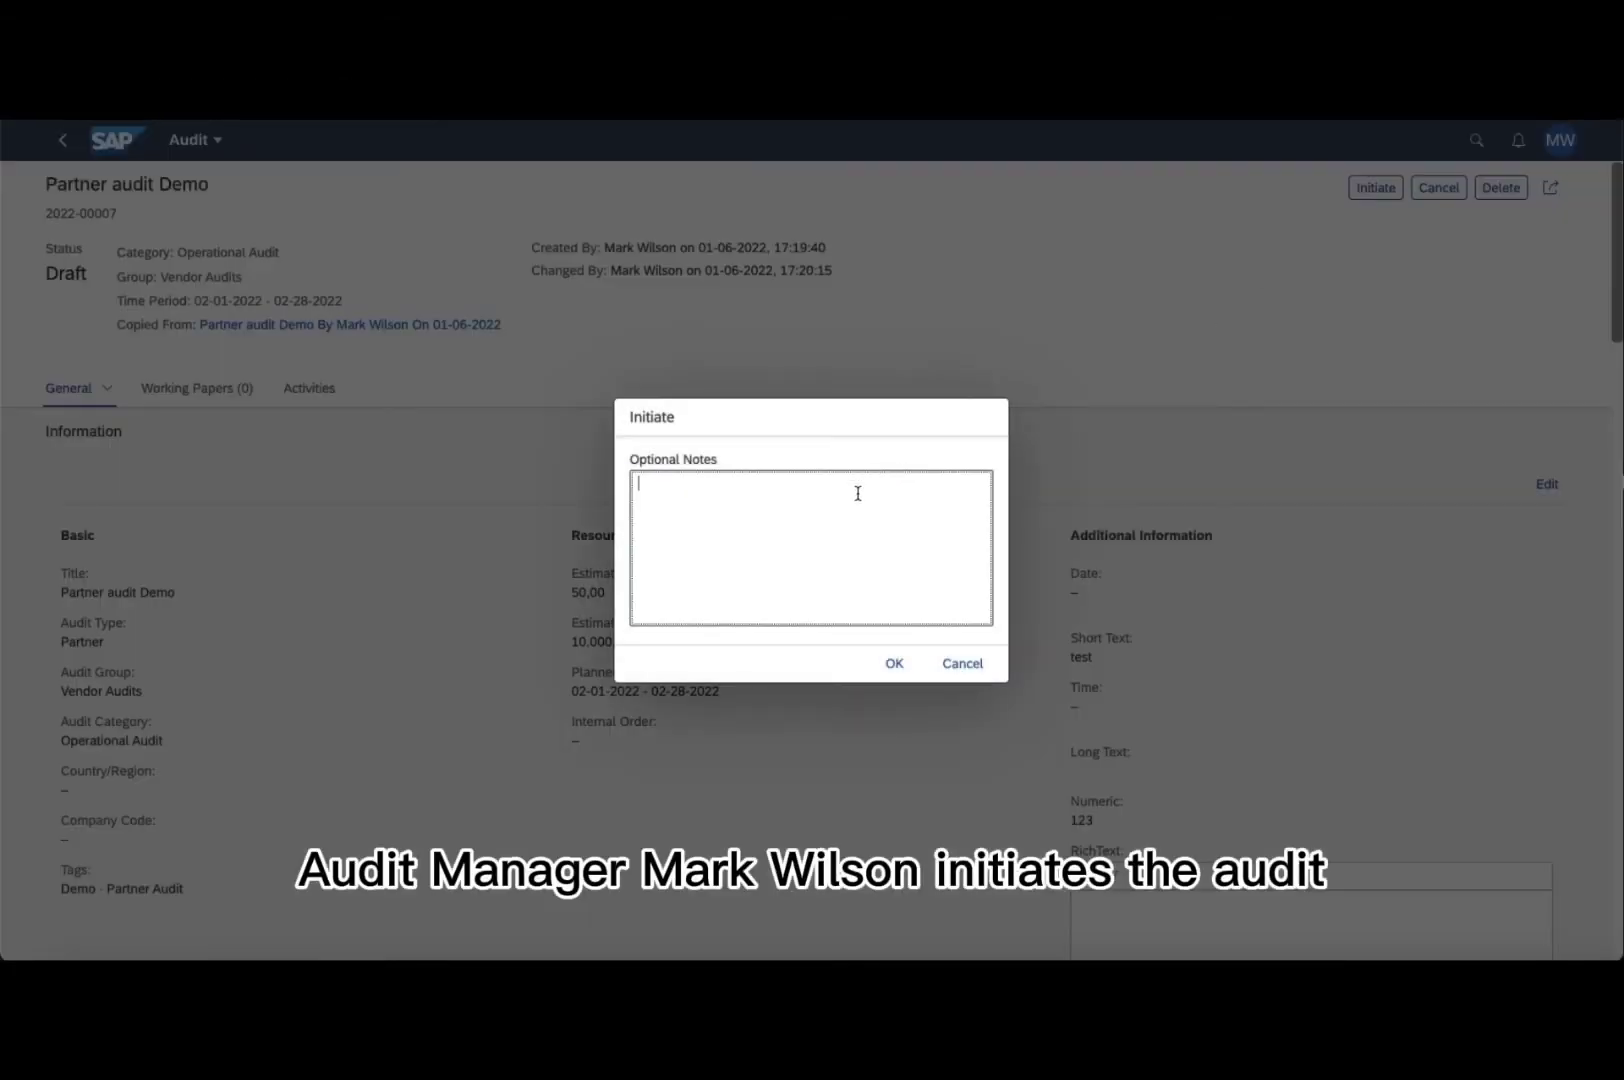
type("please start to prepare the work program")
left_click(890, 665)
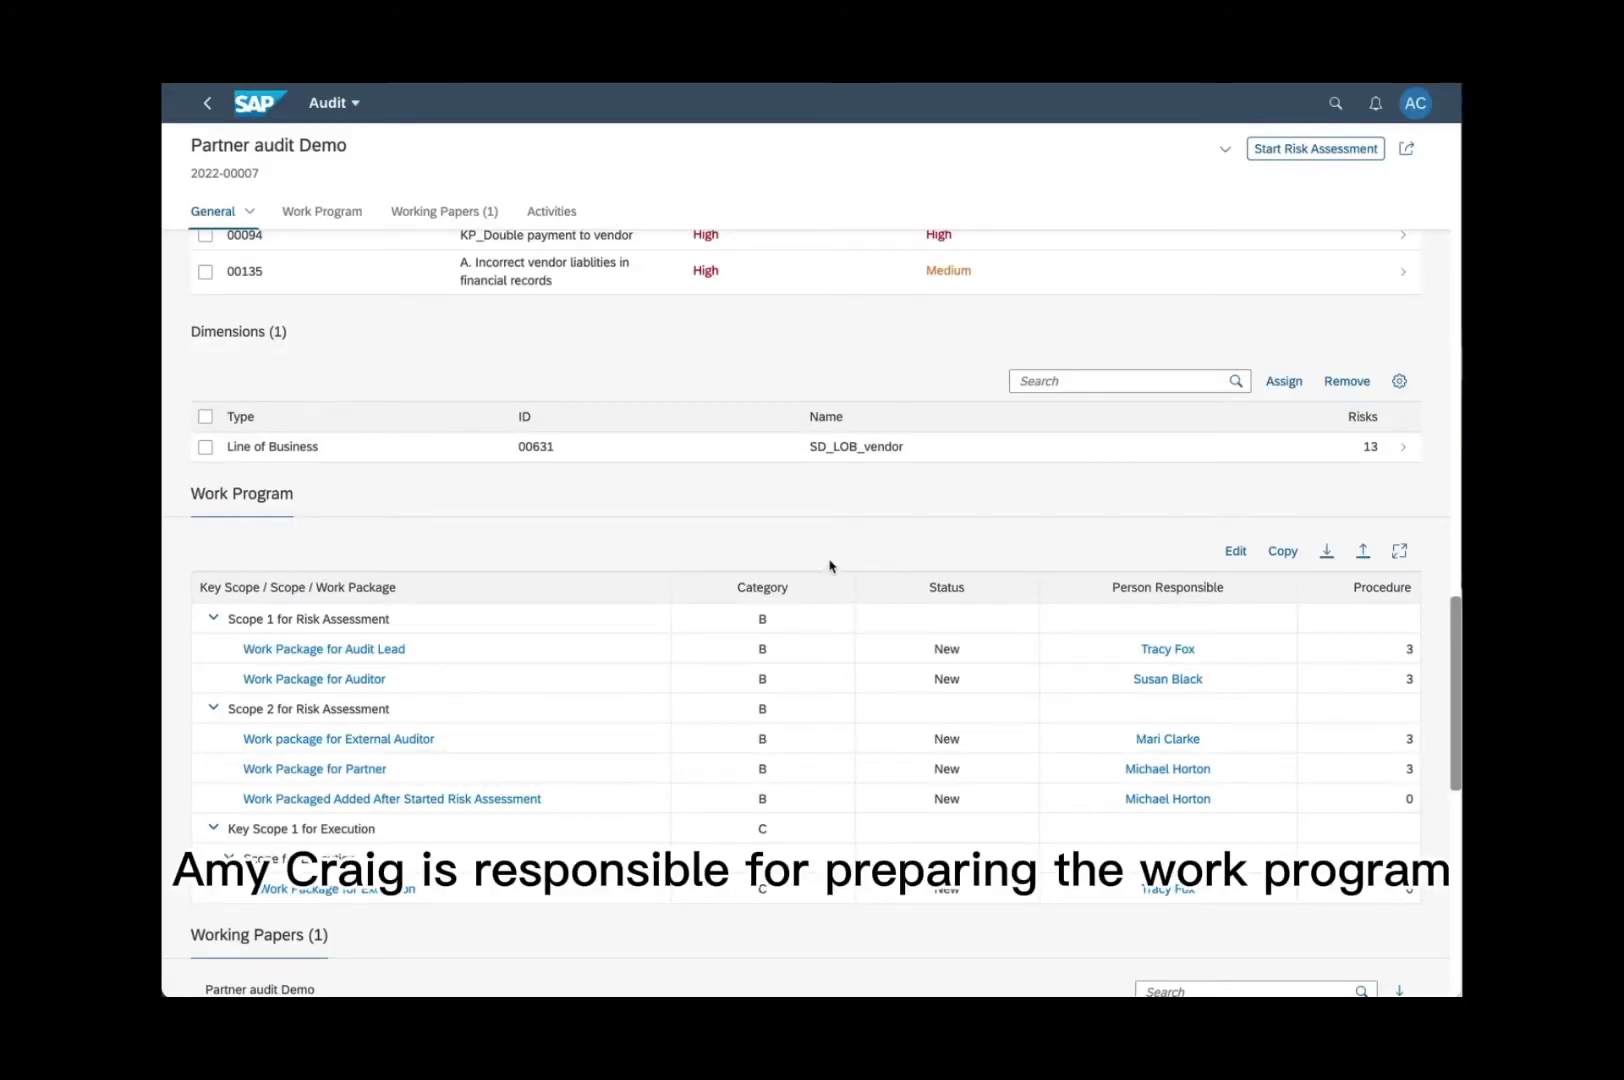
scroll(829, 566, "up", 10)
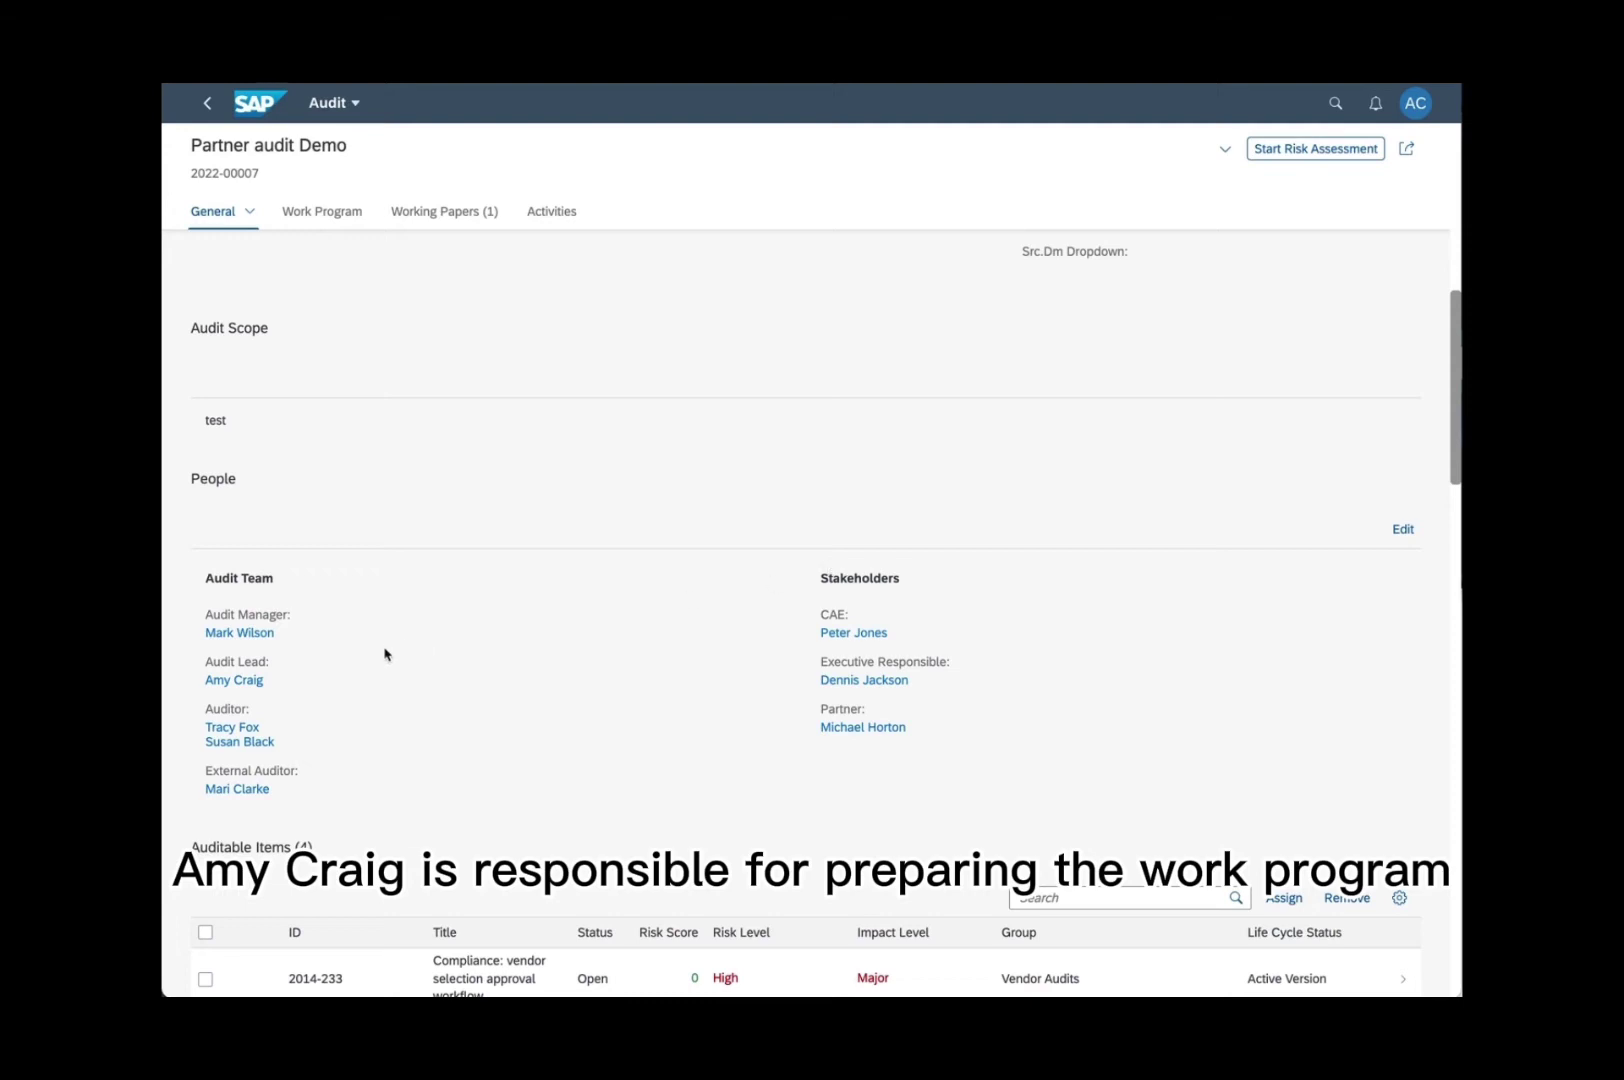
scroll(562, 670, "down", 12)
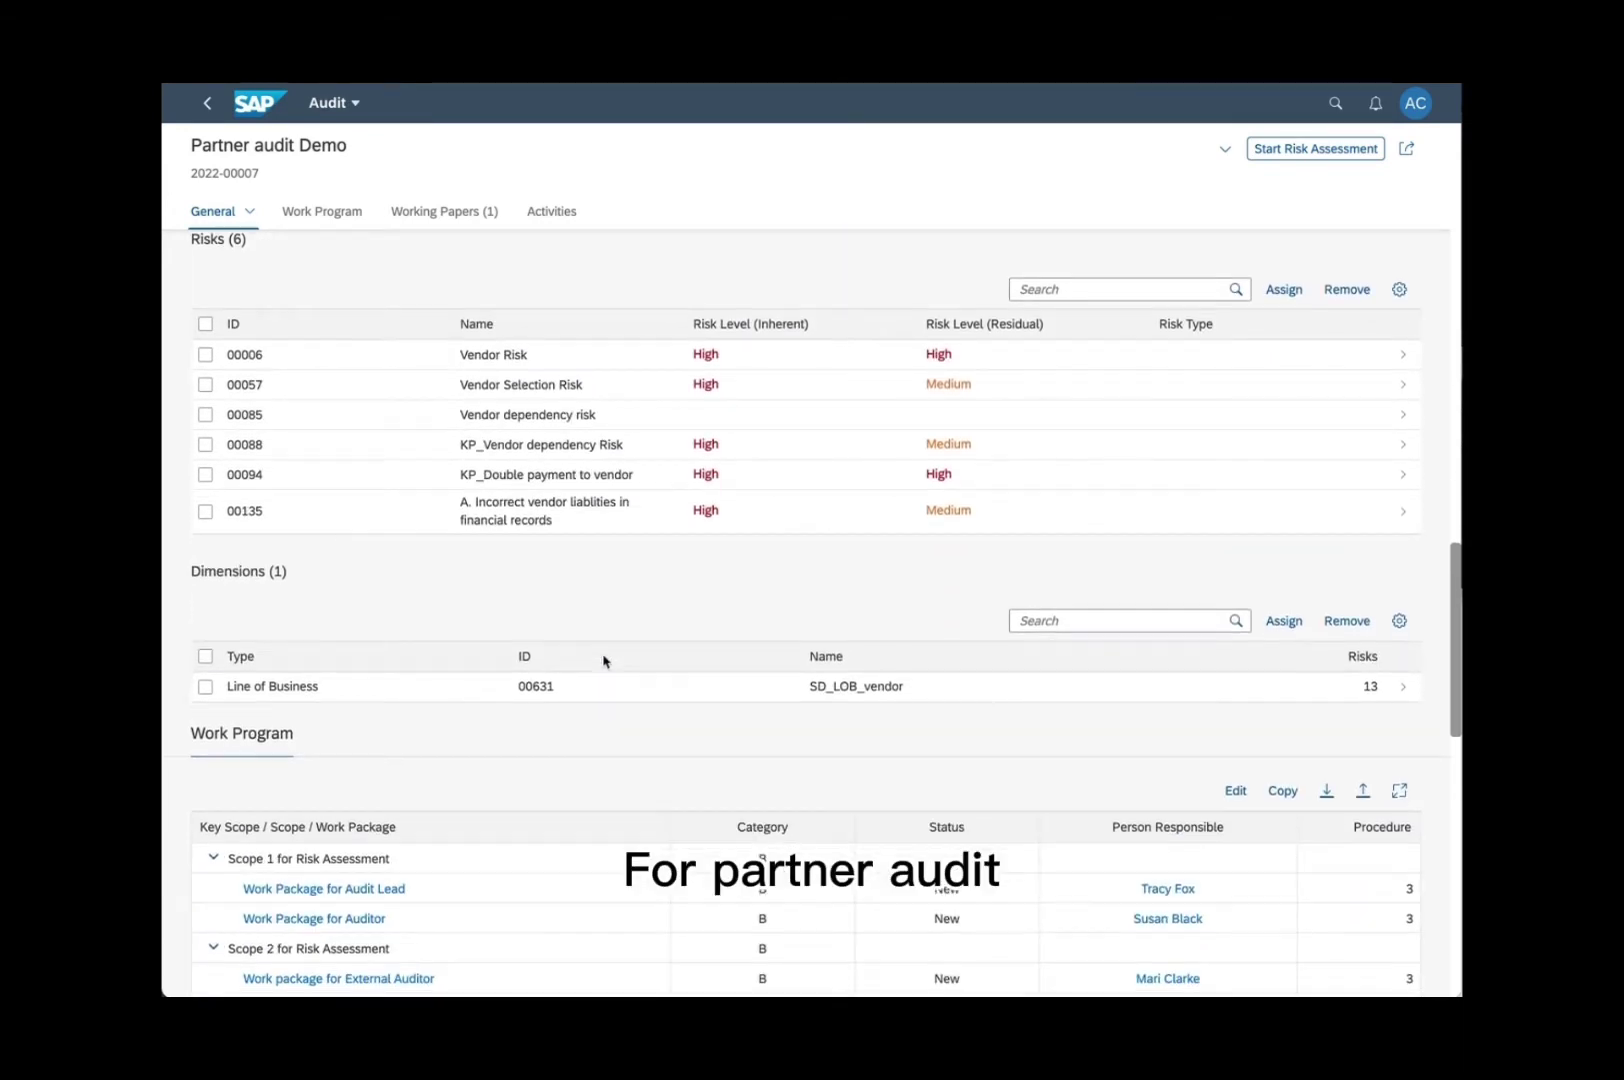
scroll(603, 659, "down", 1)
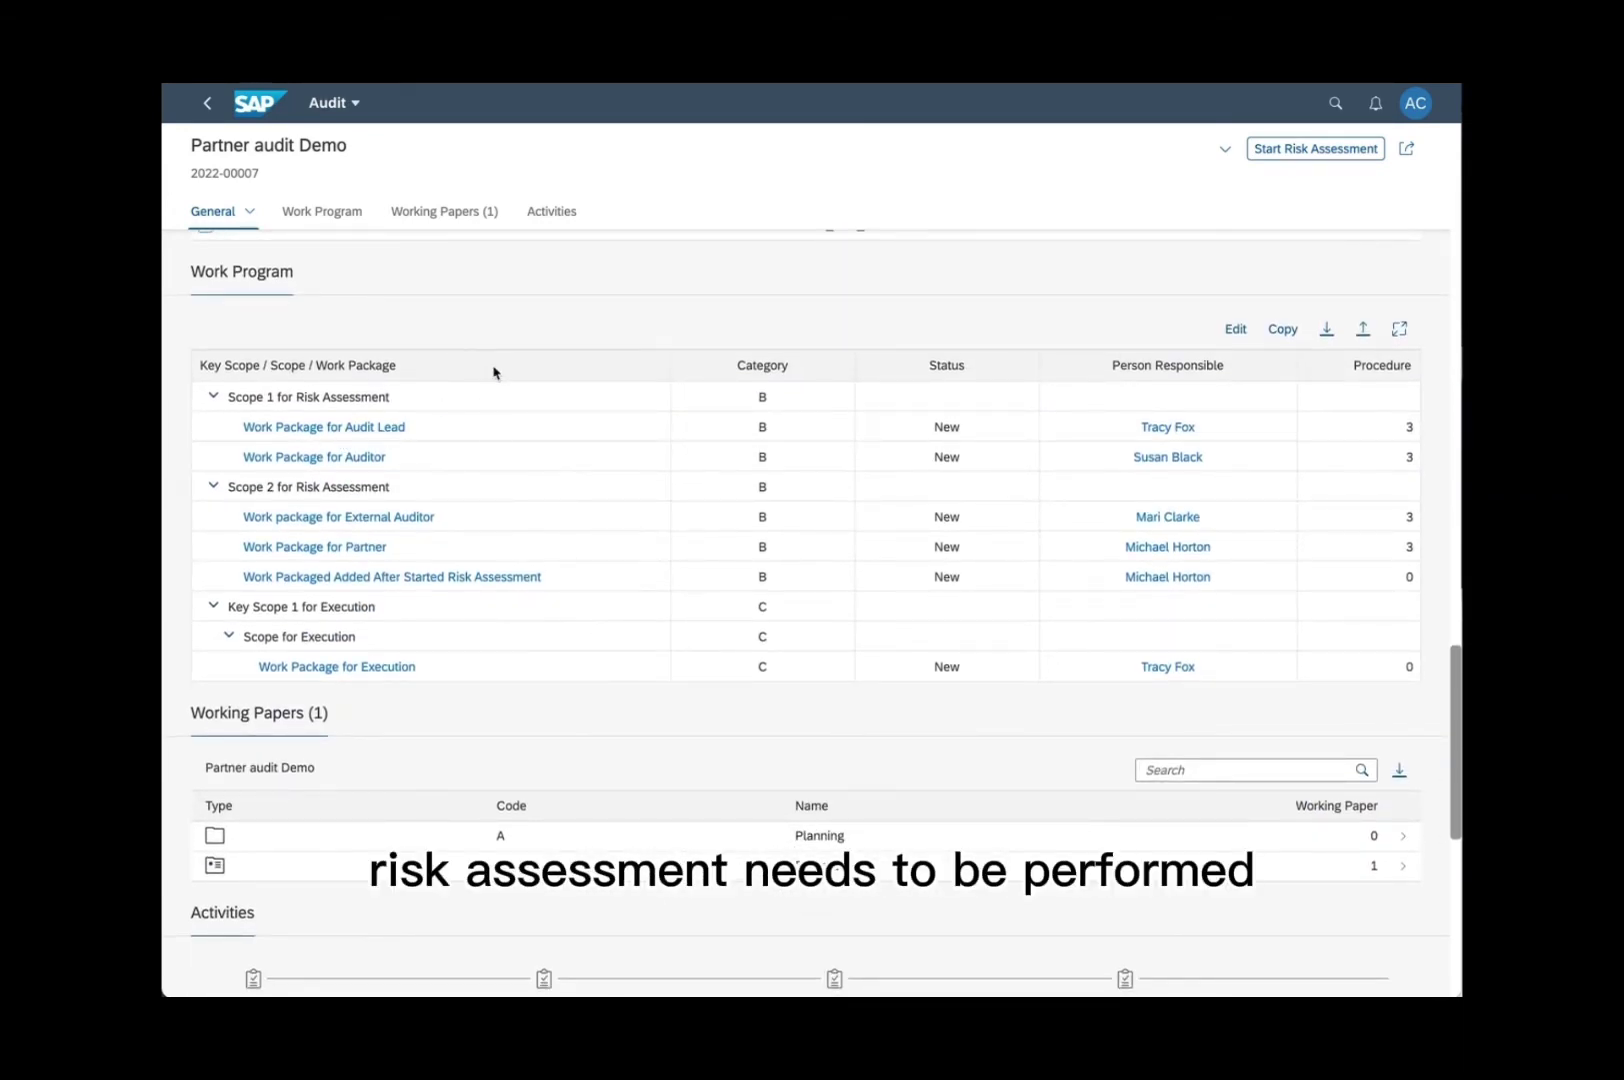
left_click(521, 355)
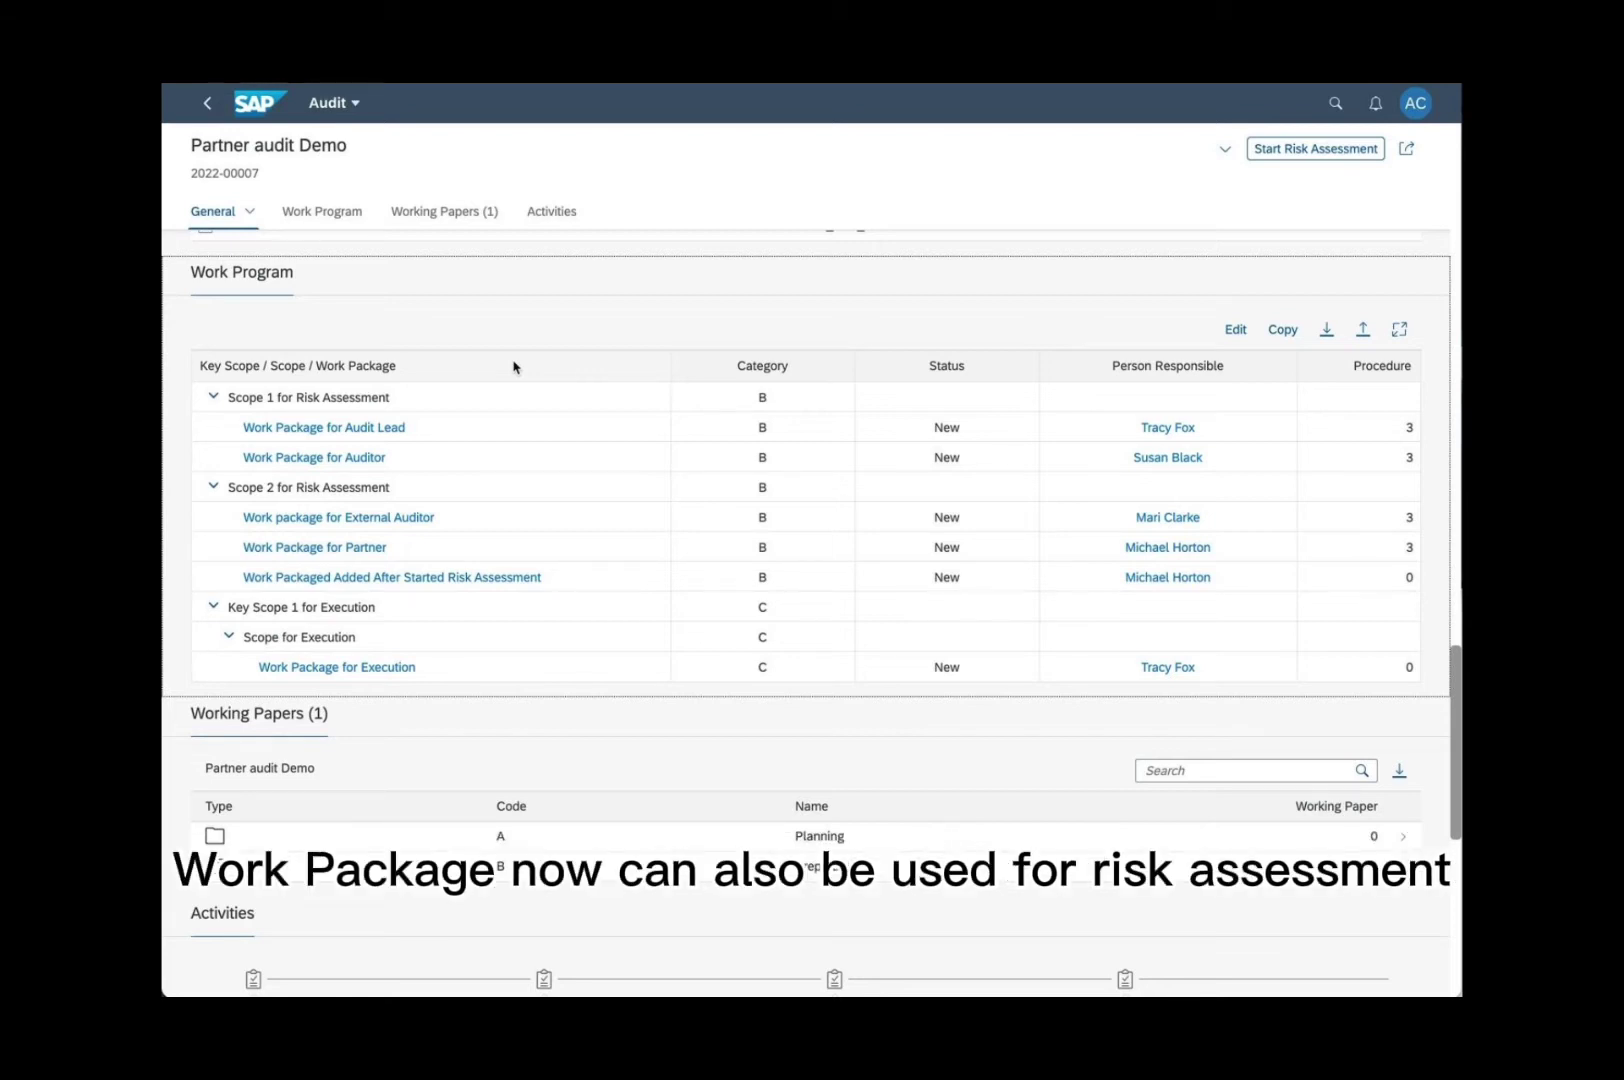
left_click(812, 364)
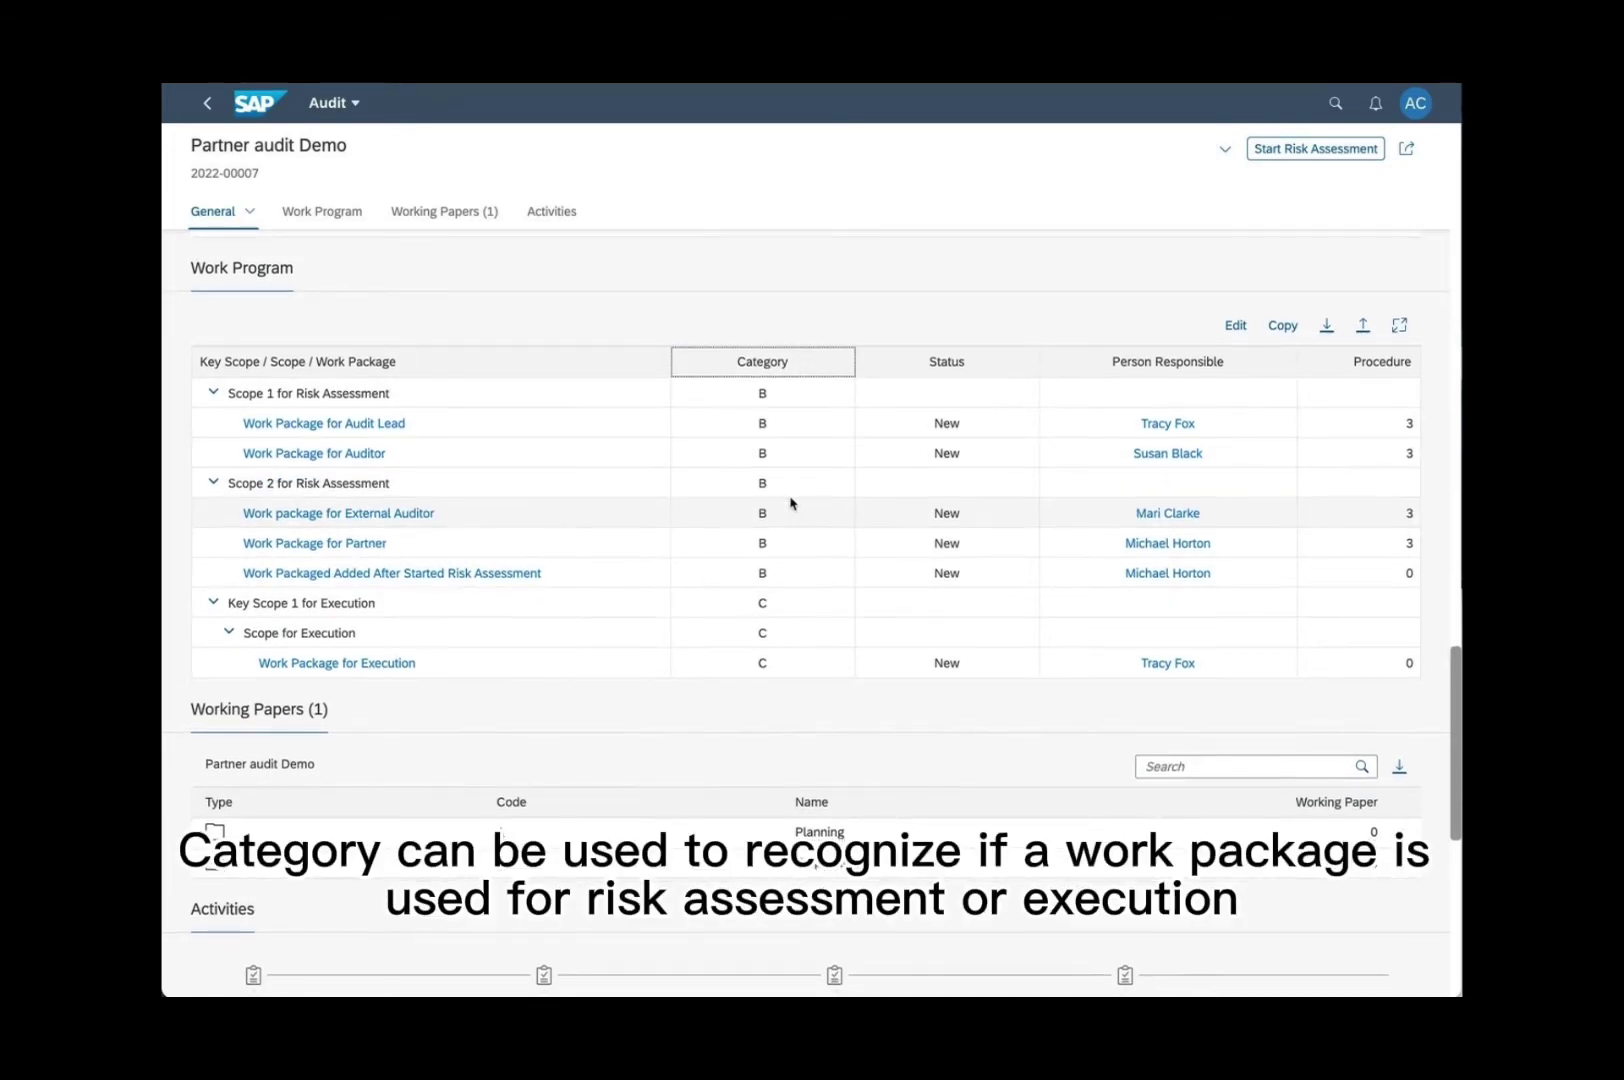
scroll(791, 503, "down", 1)
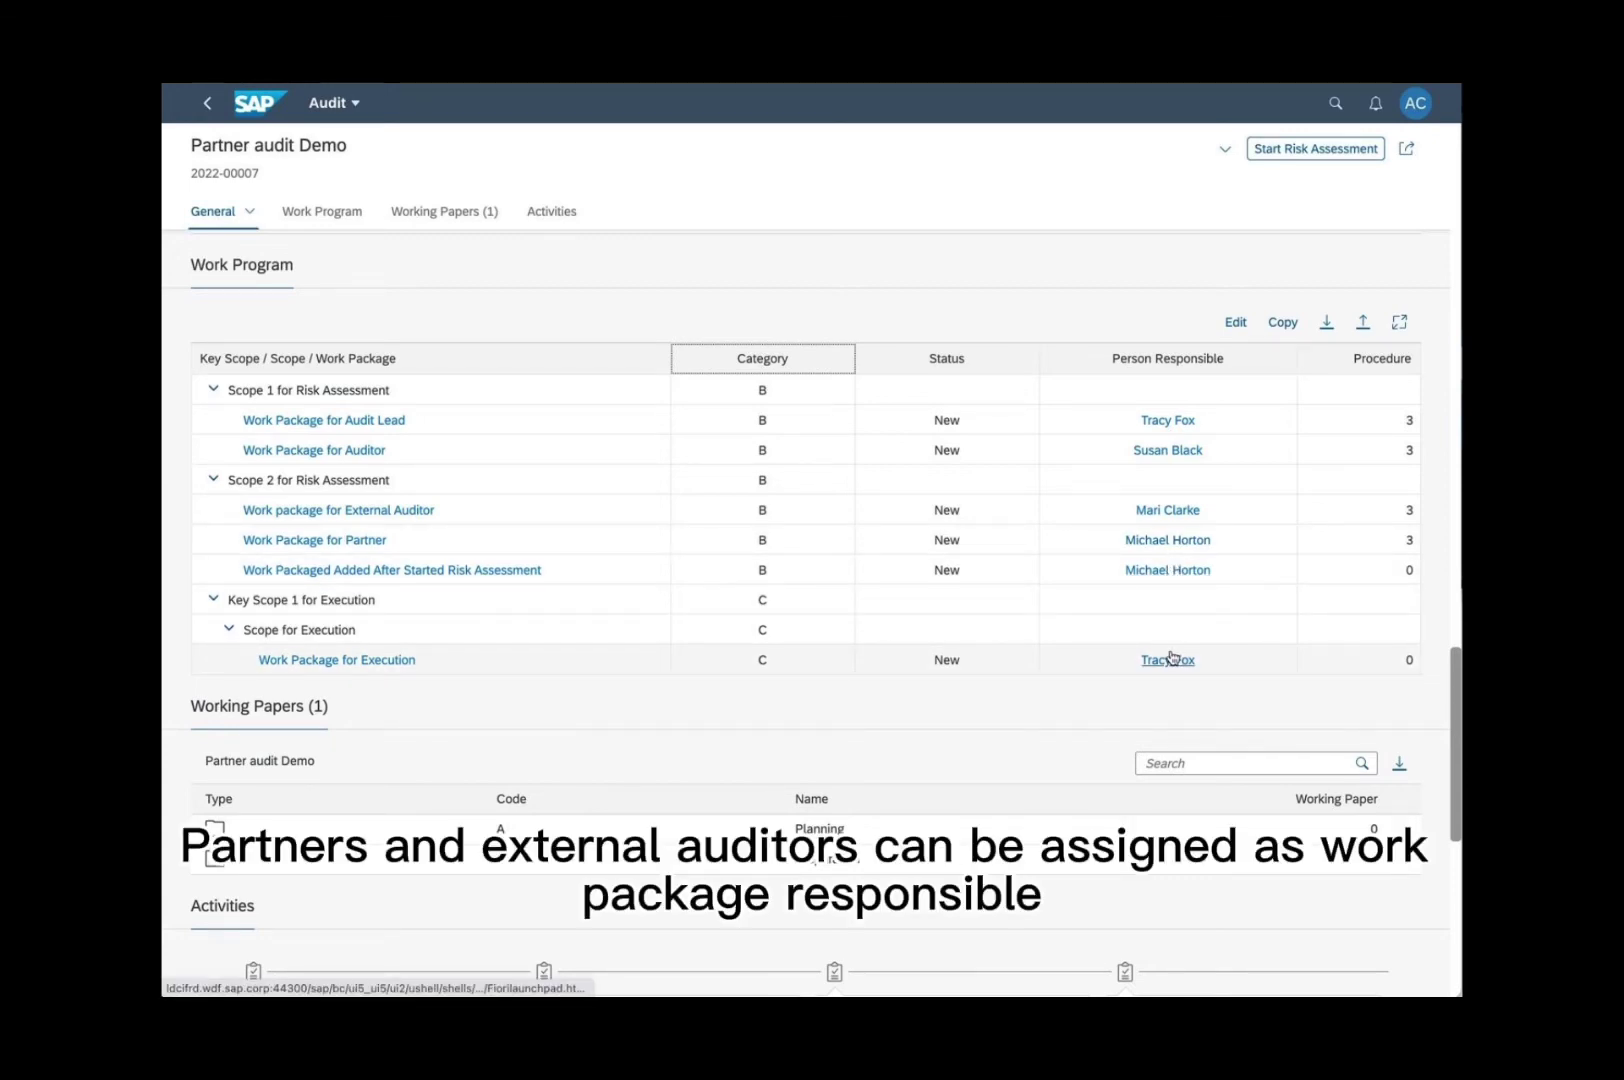
scroll(1172, 657, "down", 1)
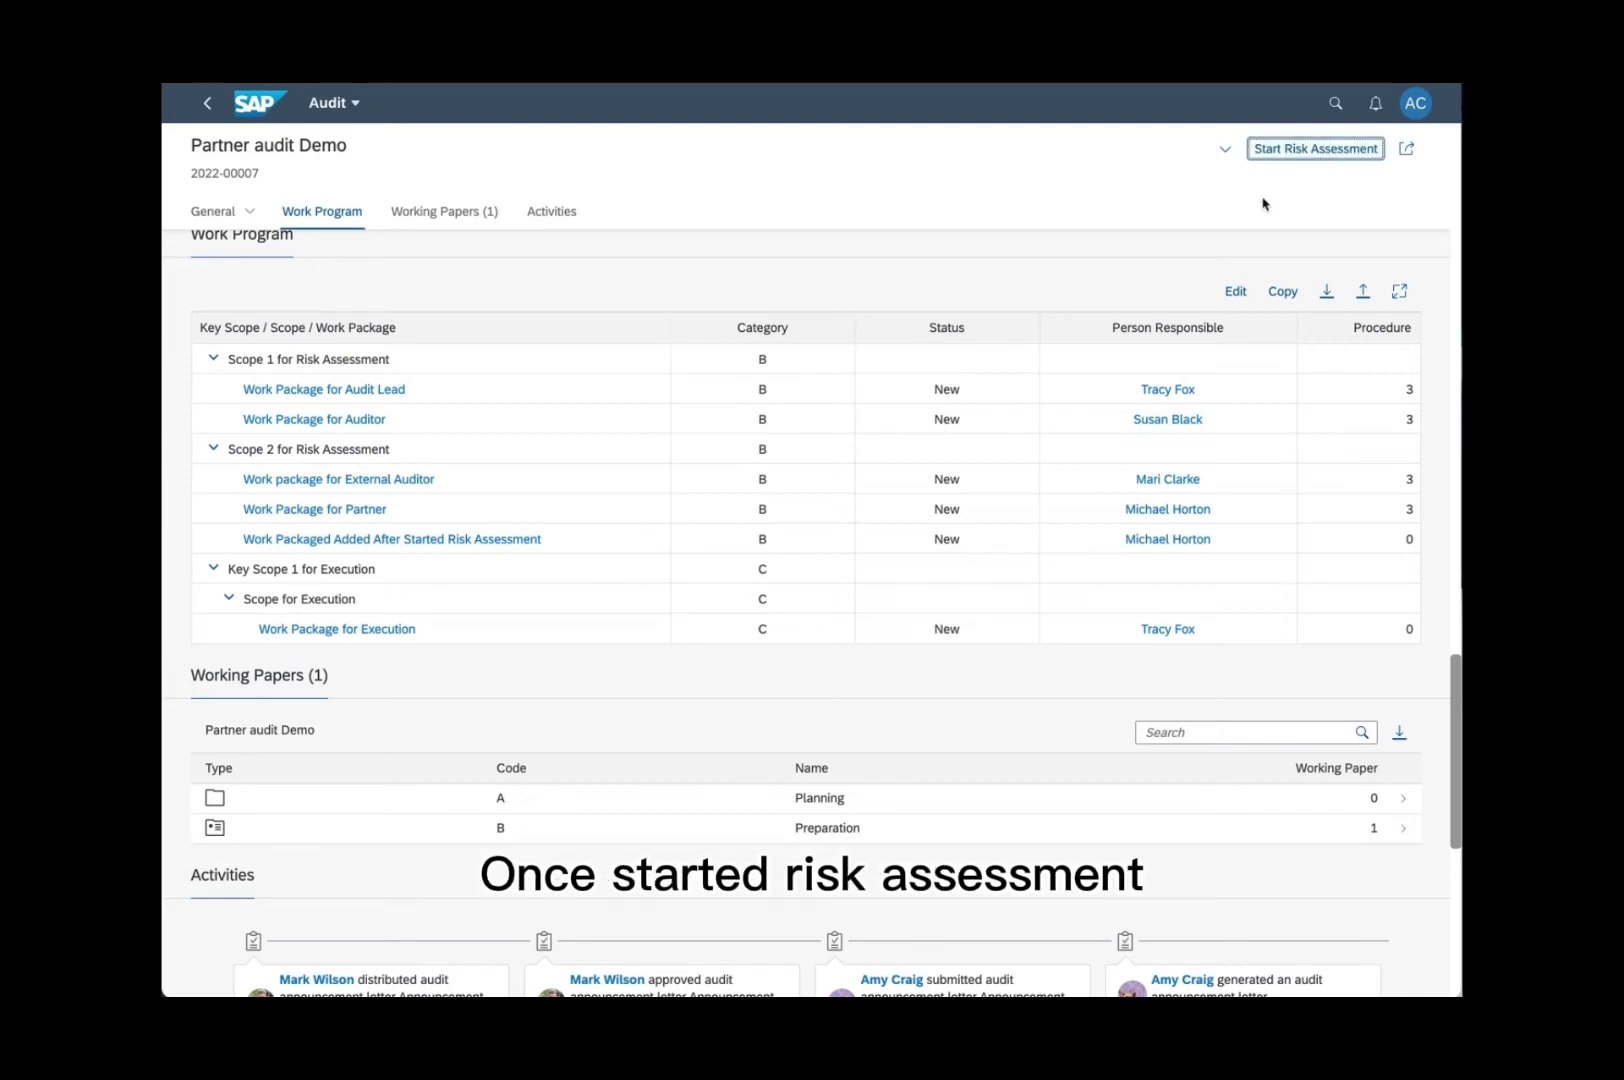
Start the risk assessment with the note 'start risk assessment' and reopen audit 2022-00007.
left_click(1316, 148)
type("start risk assessment")
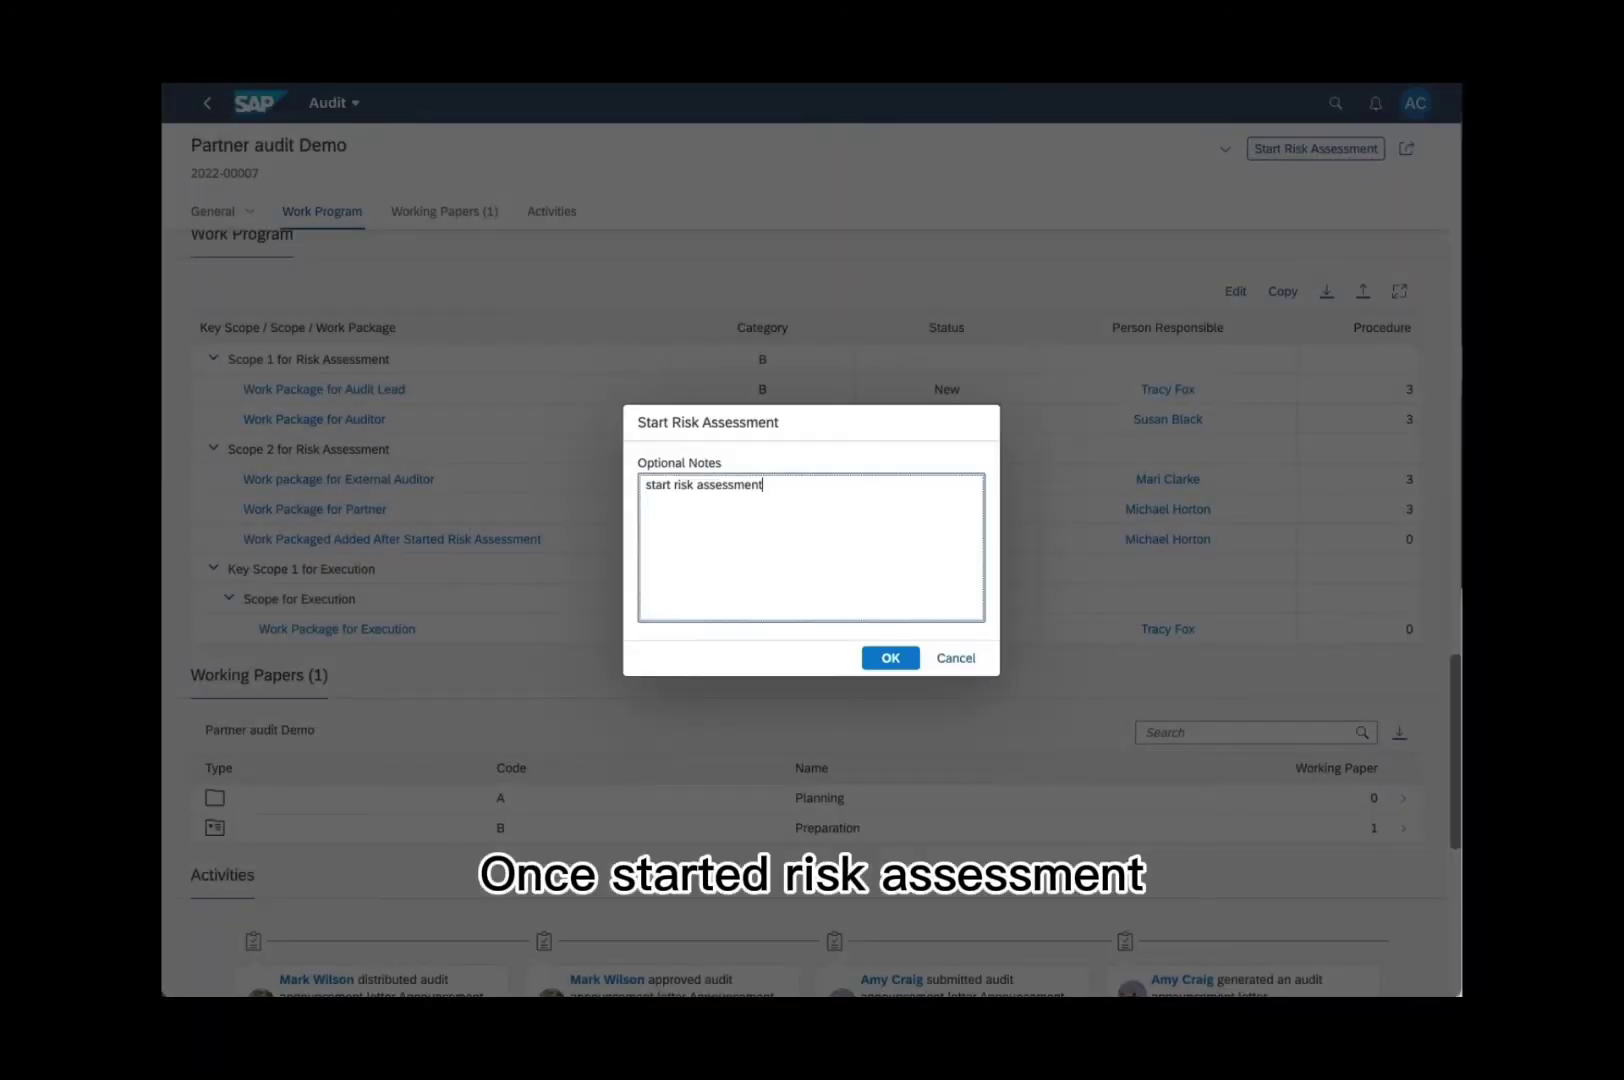
left_click(889, 657)
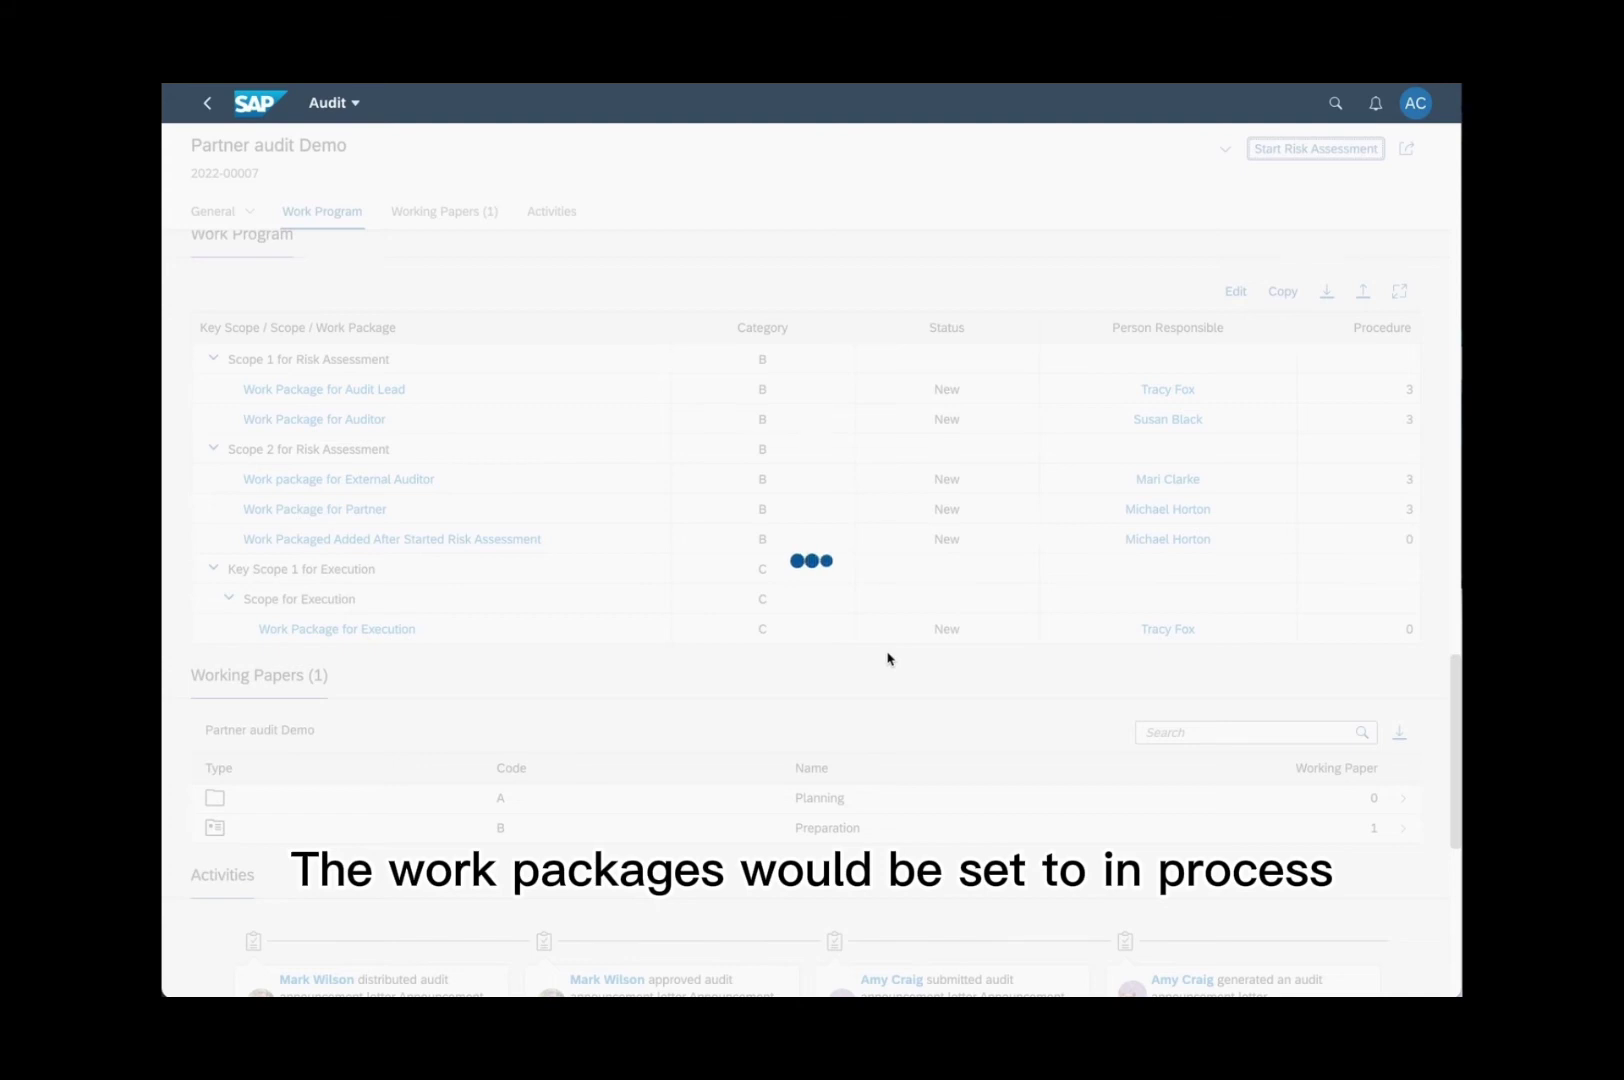
left_click(719, 379)
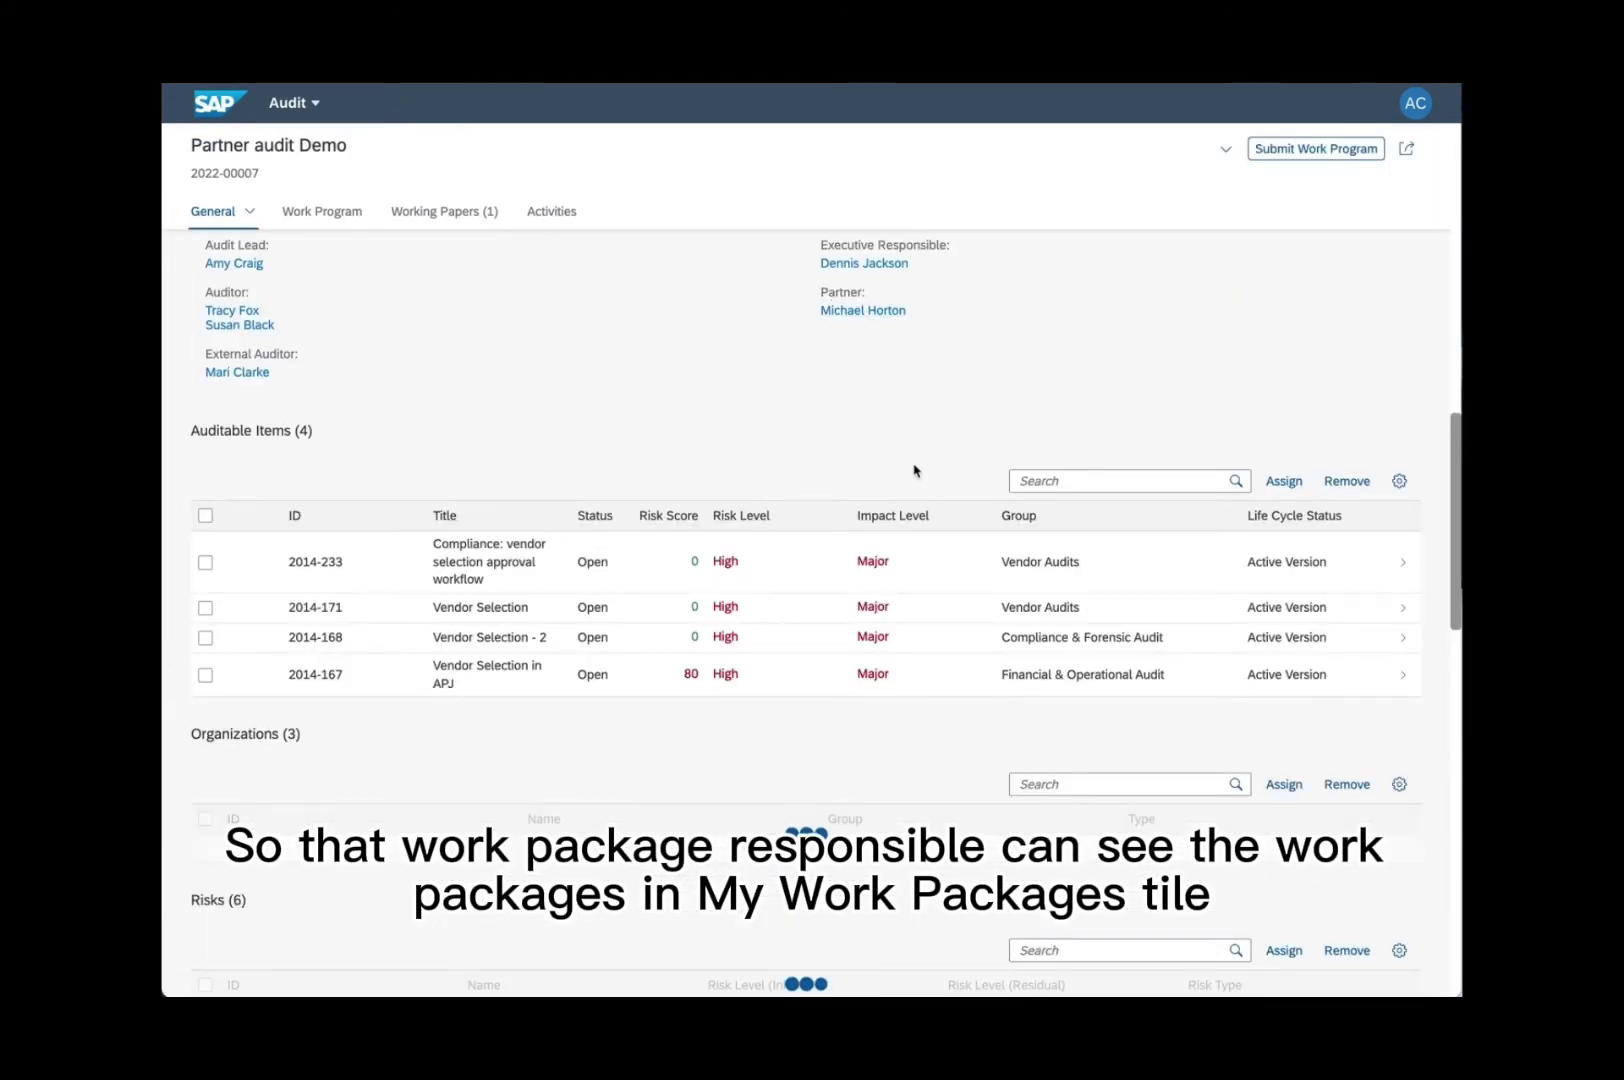
scroll(913, 467, "down", 5)
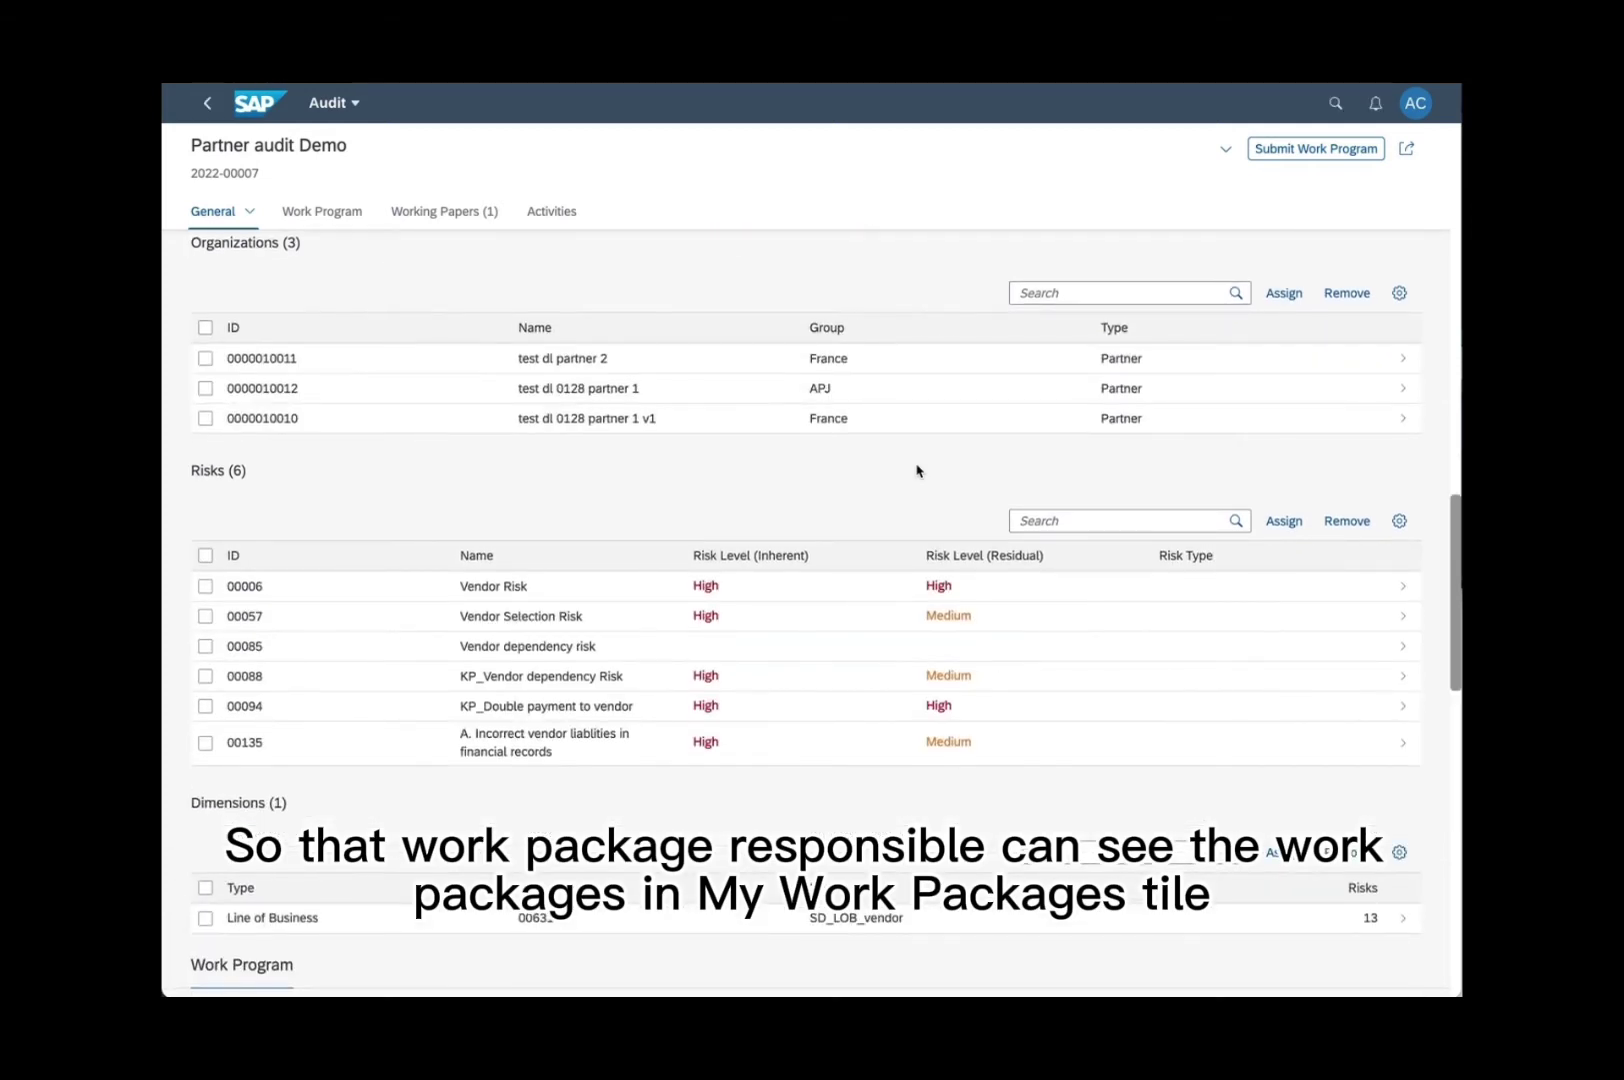
scroll(917, 470, "down", 6)
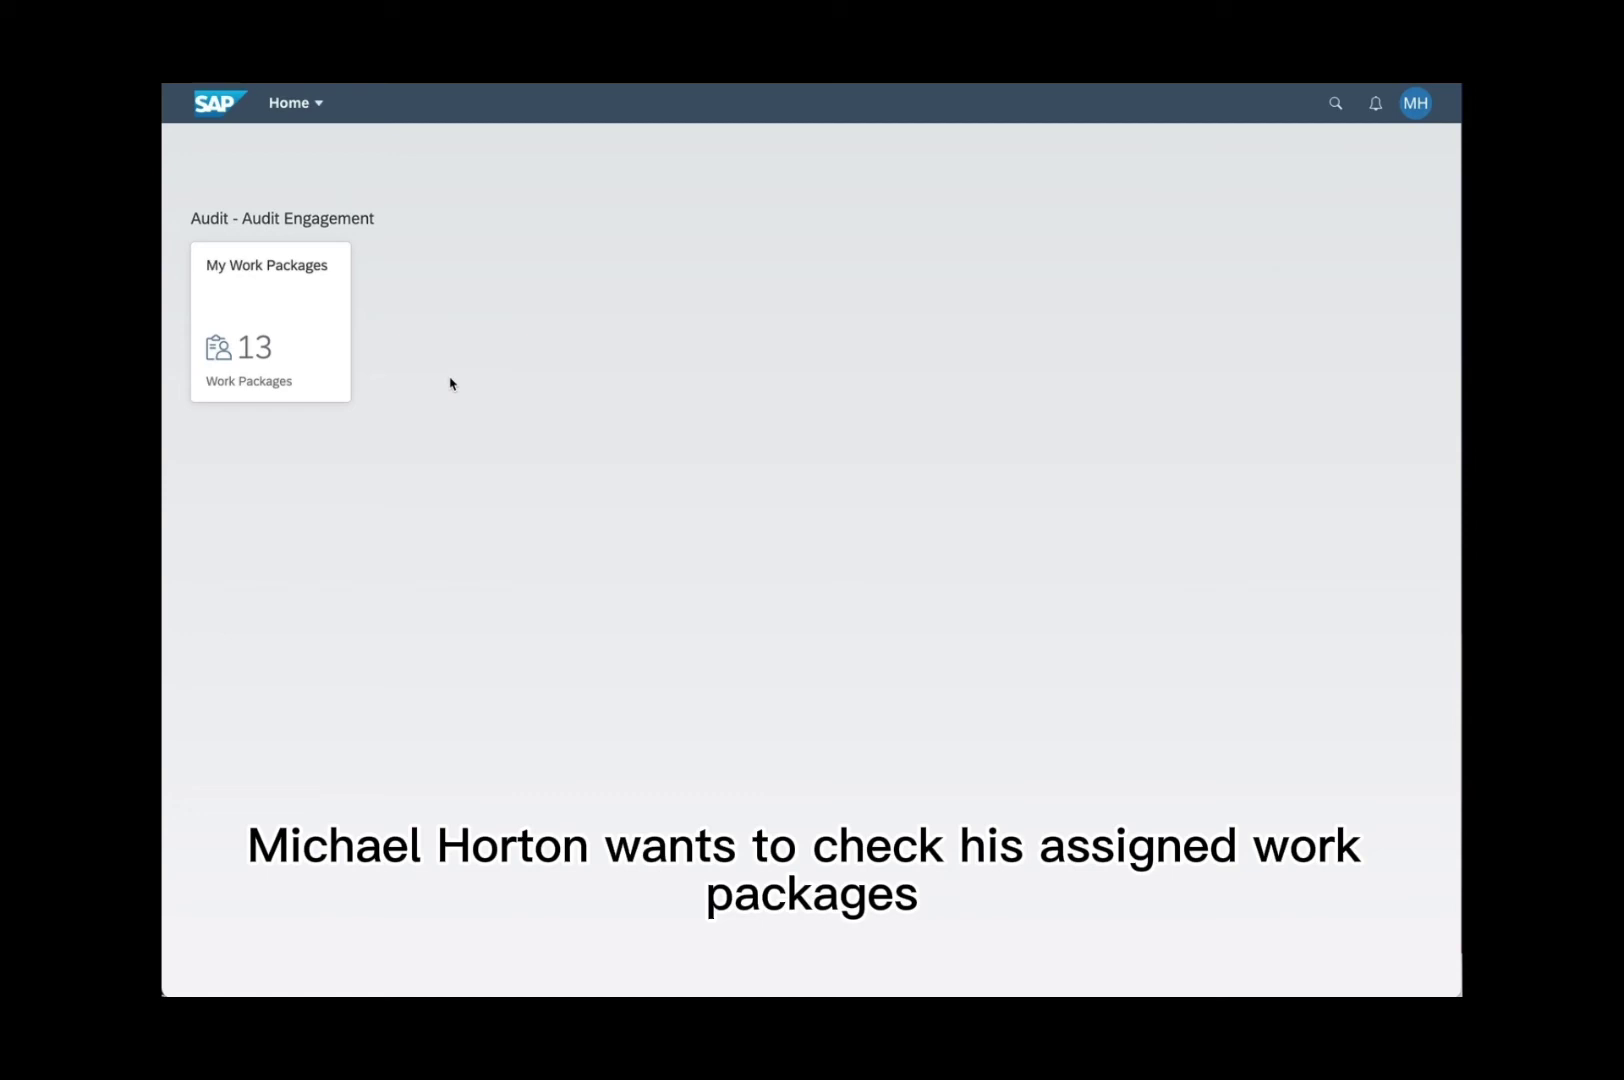
Open My Work Packages and scroll to the B-02-02 Work Package for Partner row.
left_click(285, 342)
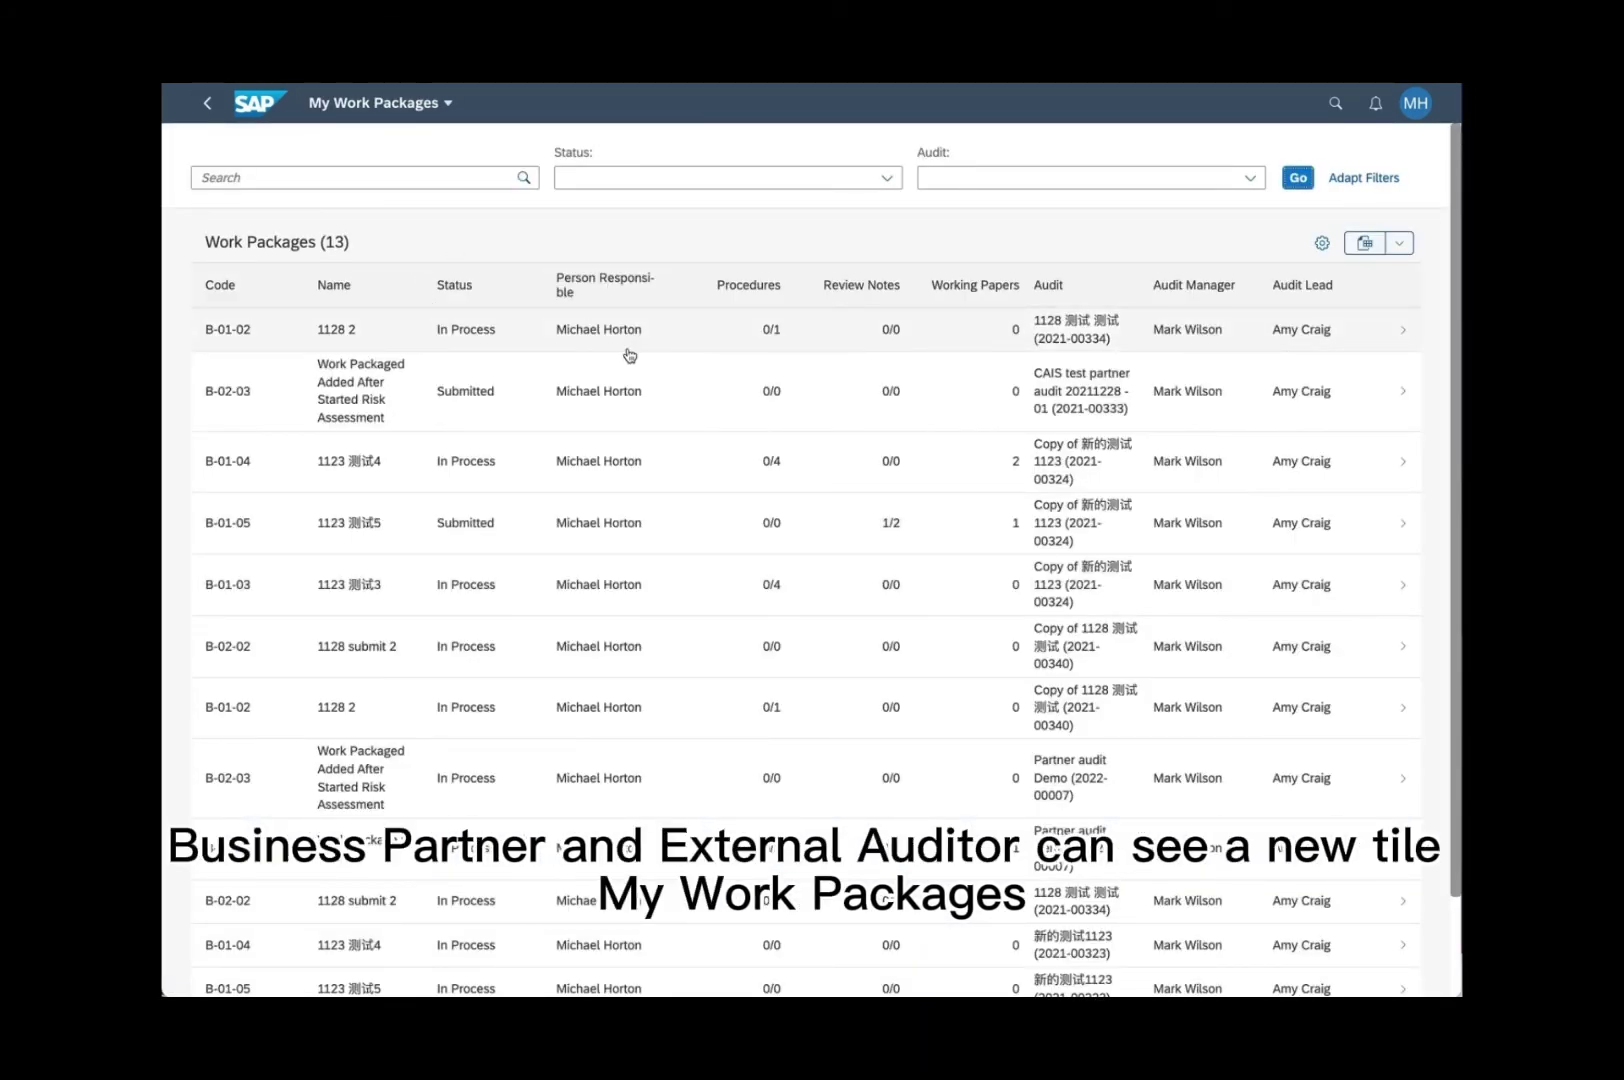
scroll(612, 405, "down", 2)
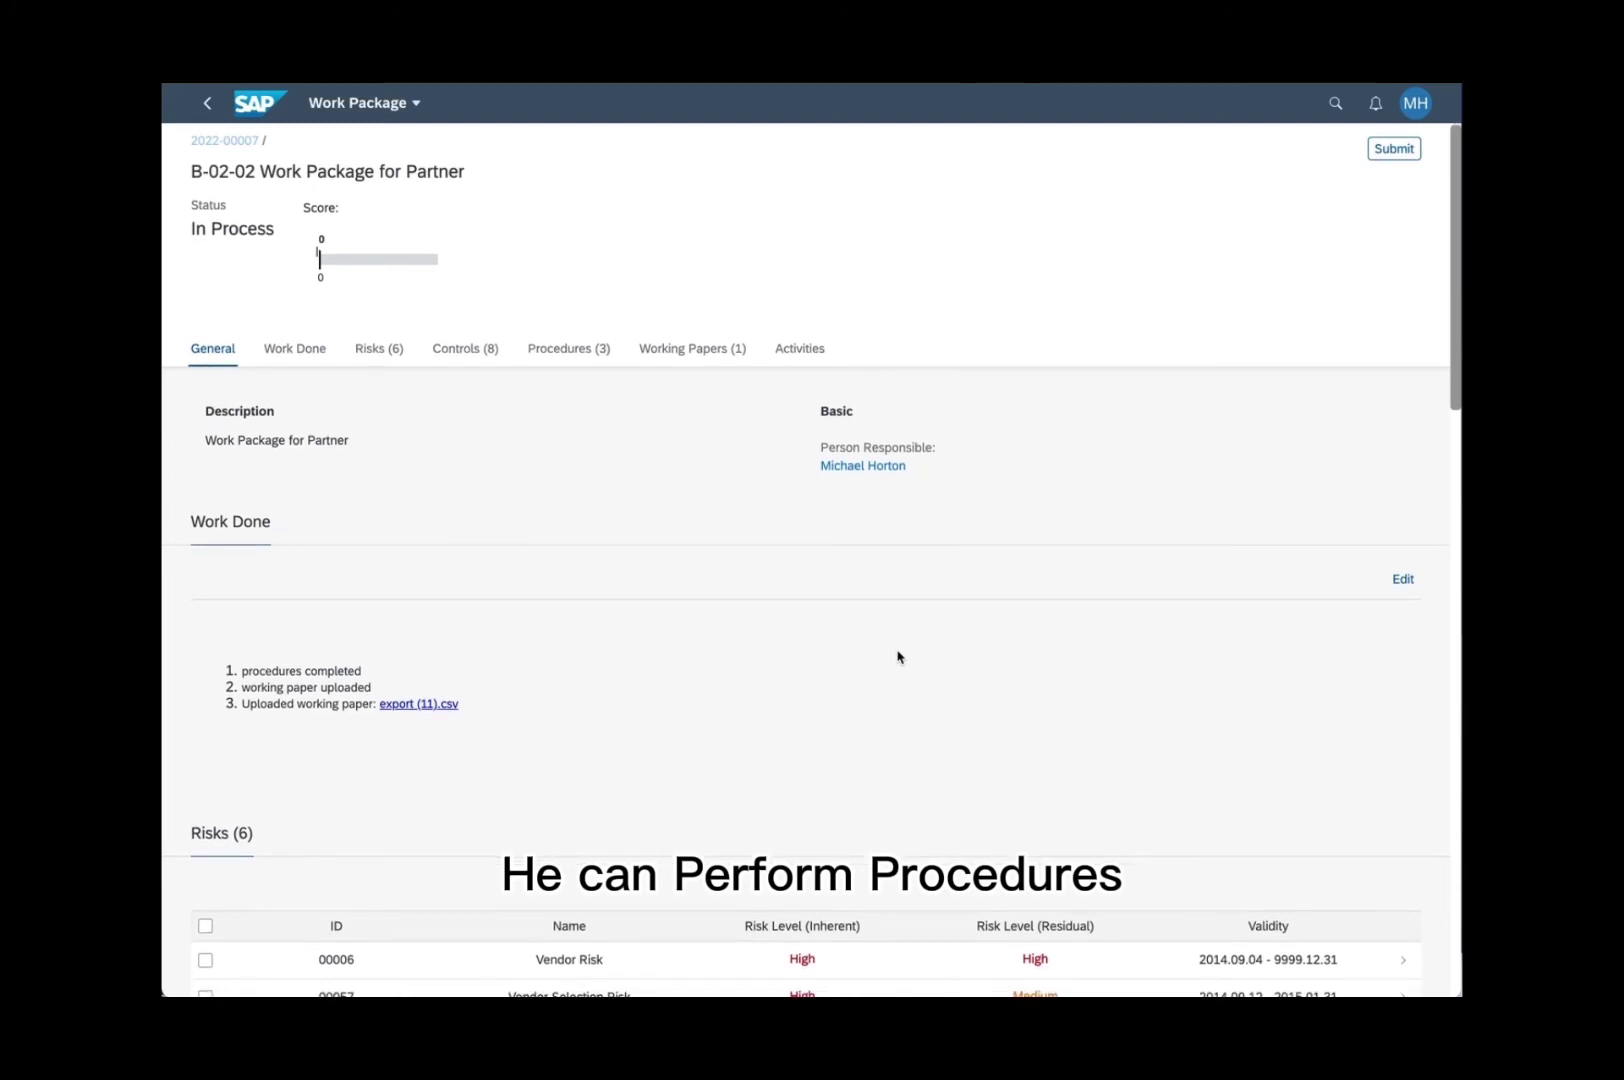
scroll(678, 523, "down", 10)
left_click(678, 523)
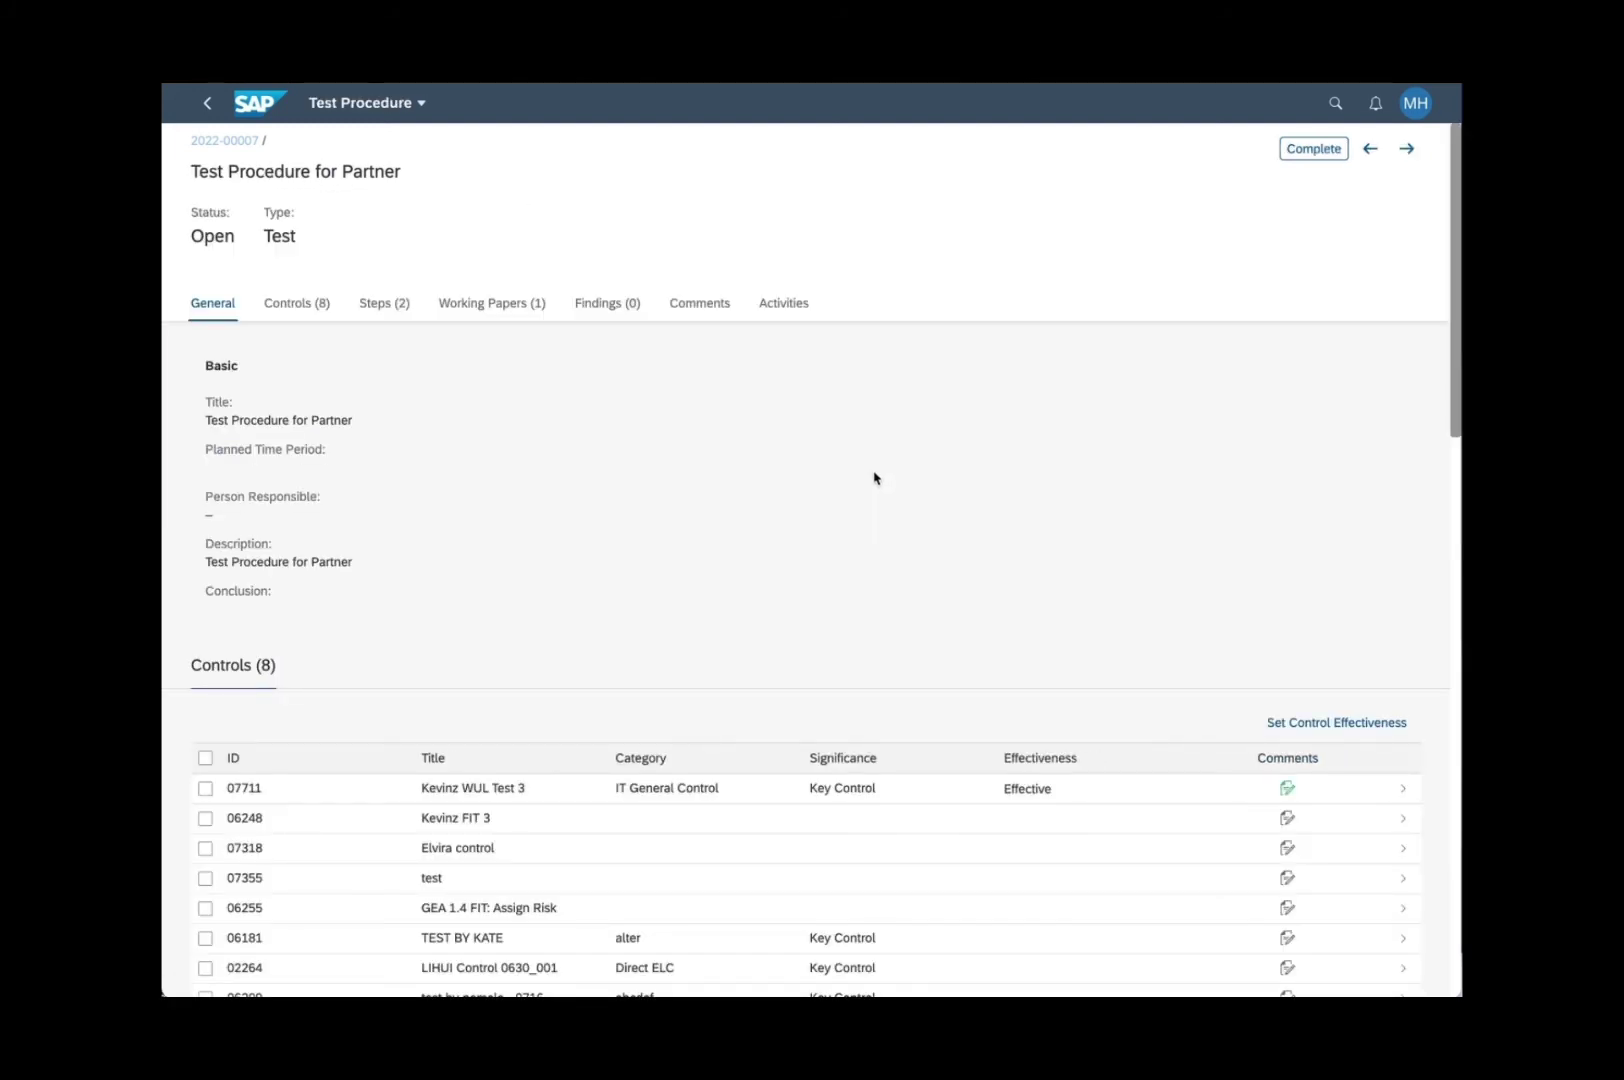
left_click(207, 106)
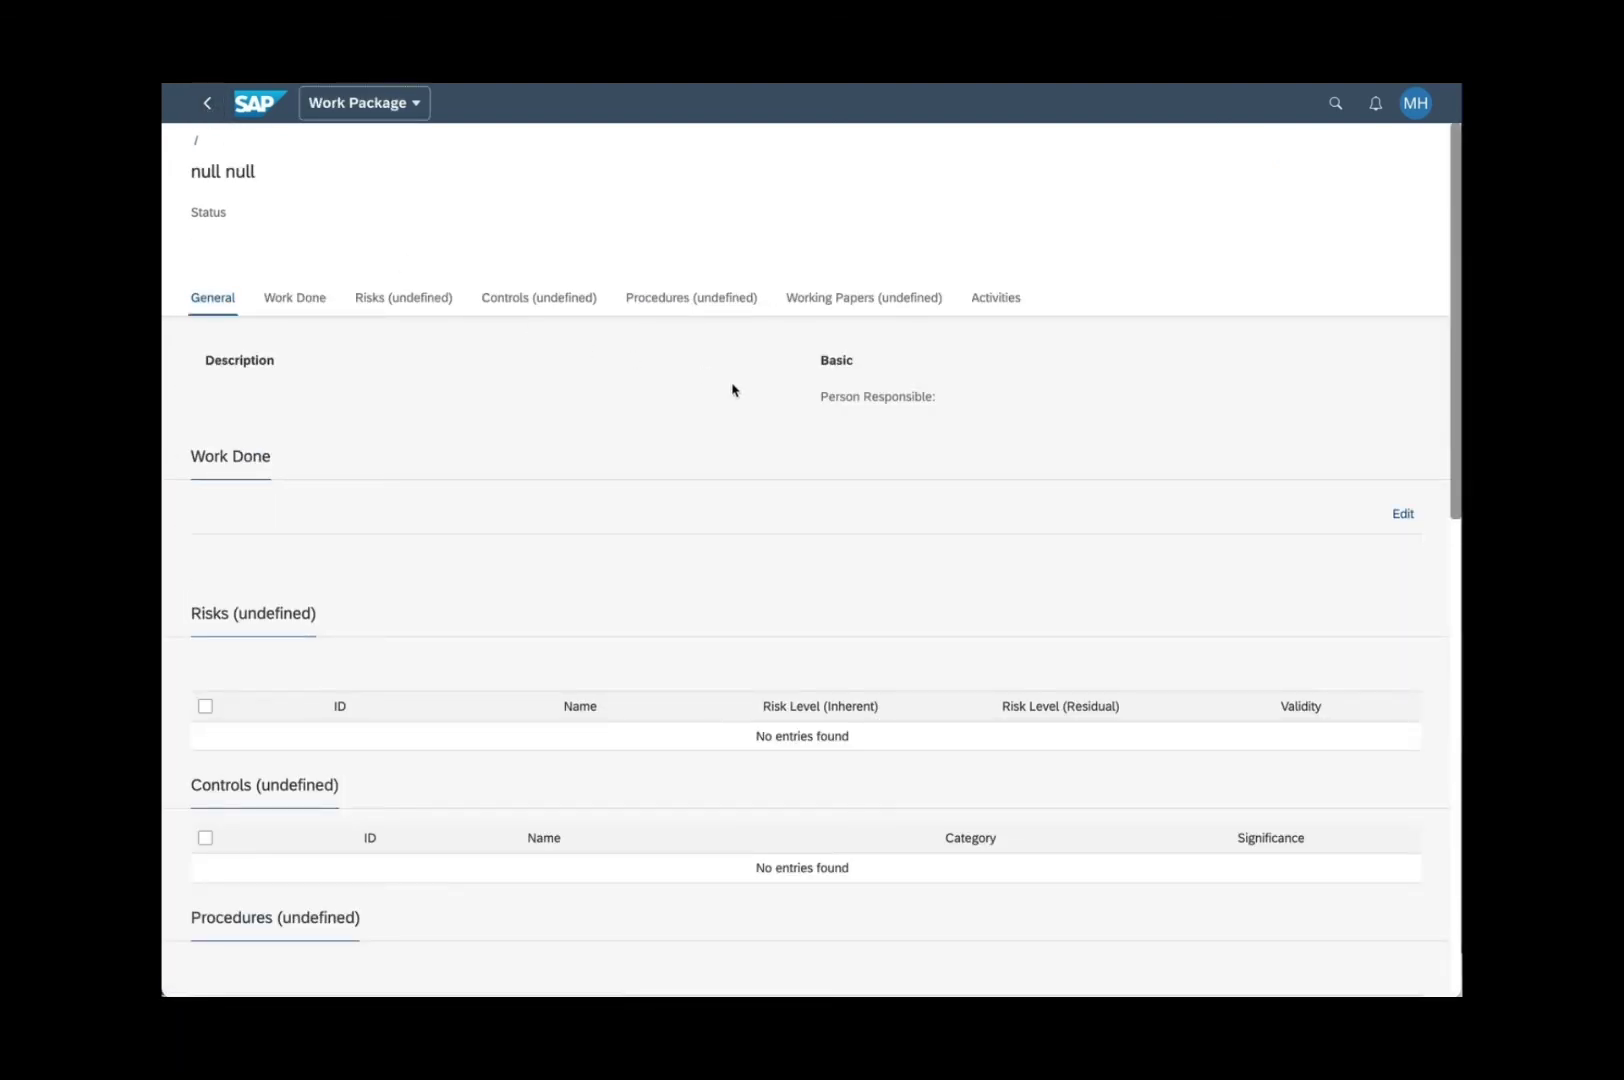
scroll(917, 565, "down", 5)
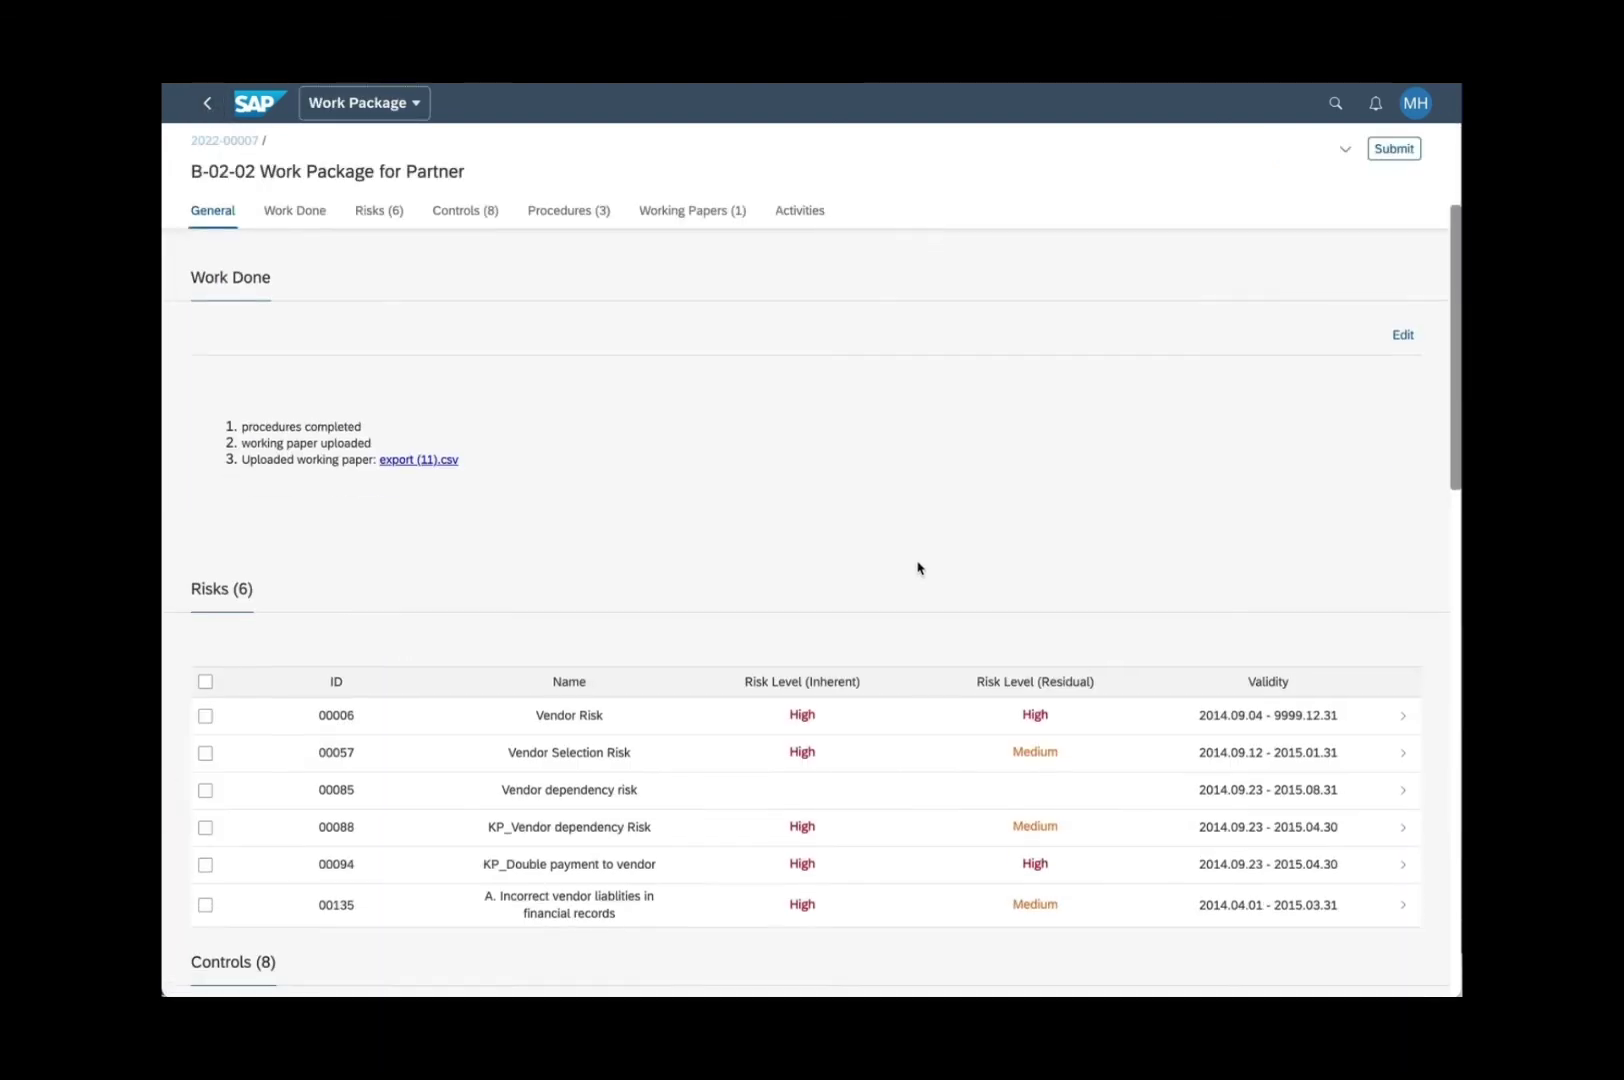
scroll(919, 568, "down", 15)
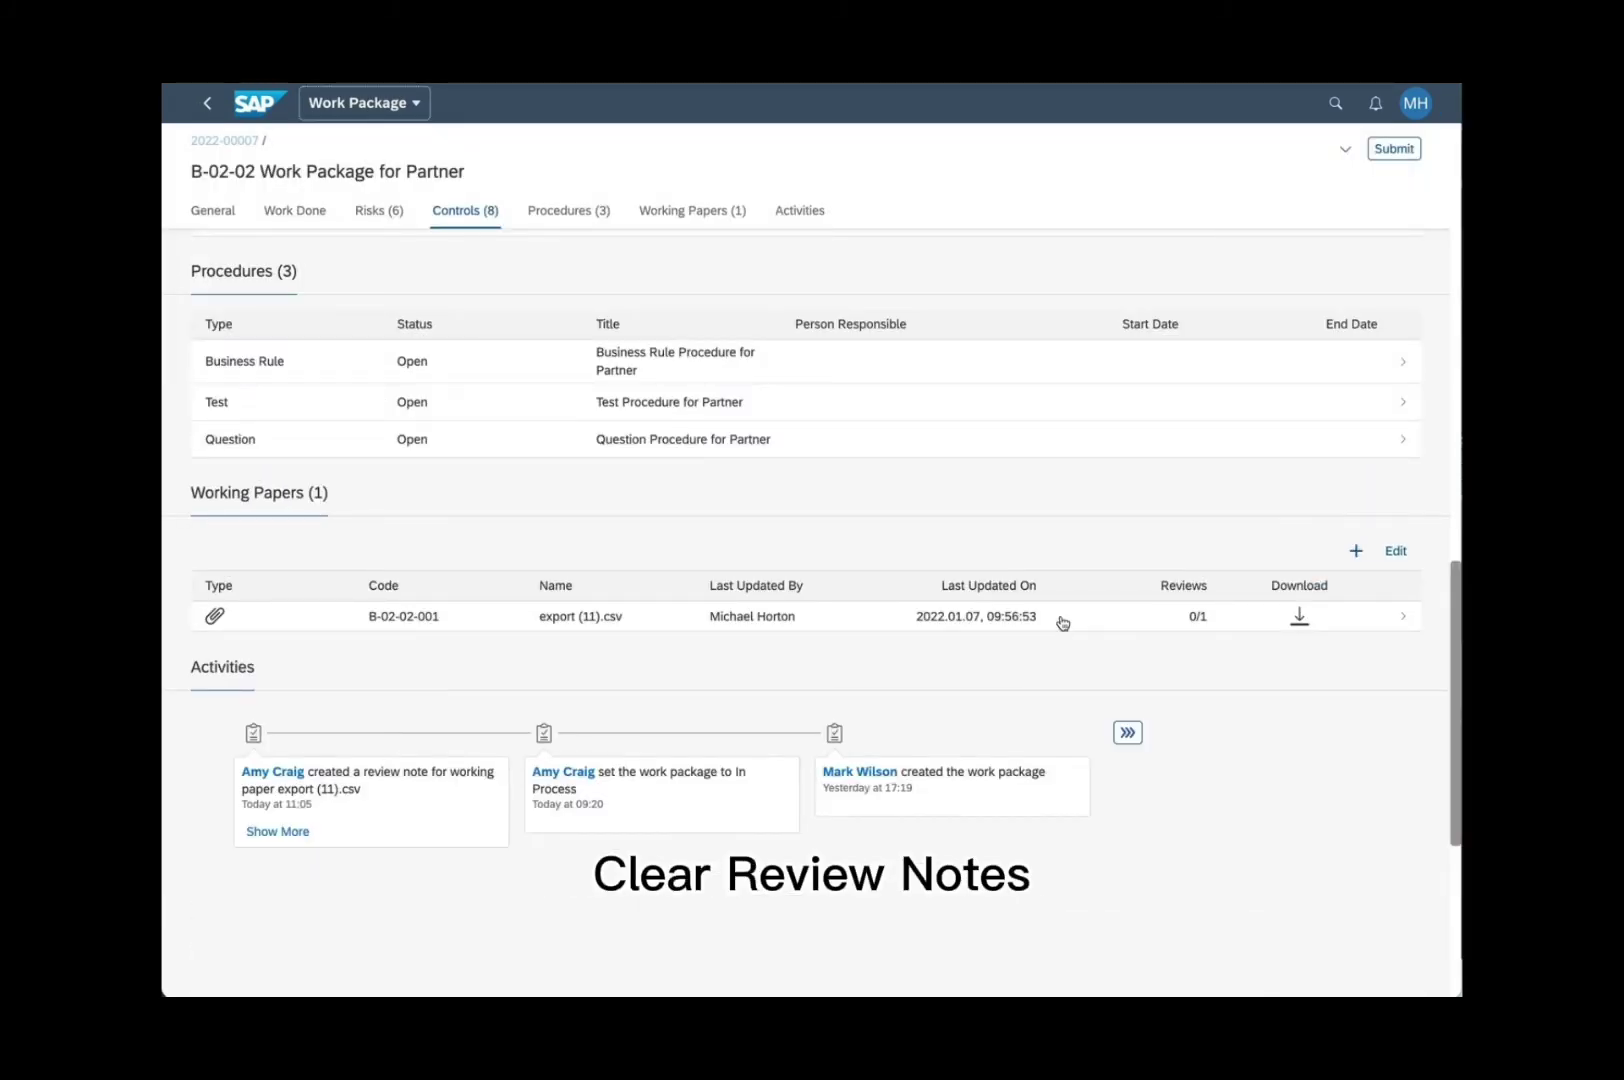
Clear the review note on export (11).csv with a note that it's already done.
left_click(1058, 622)
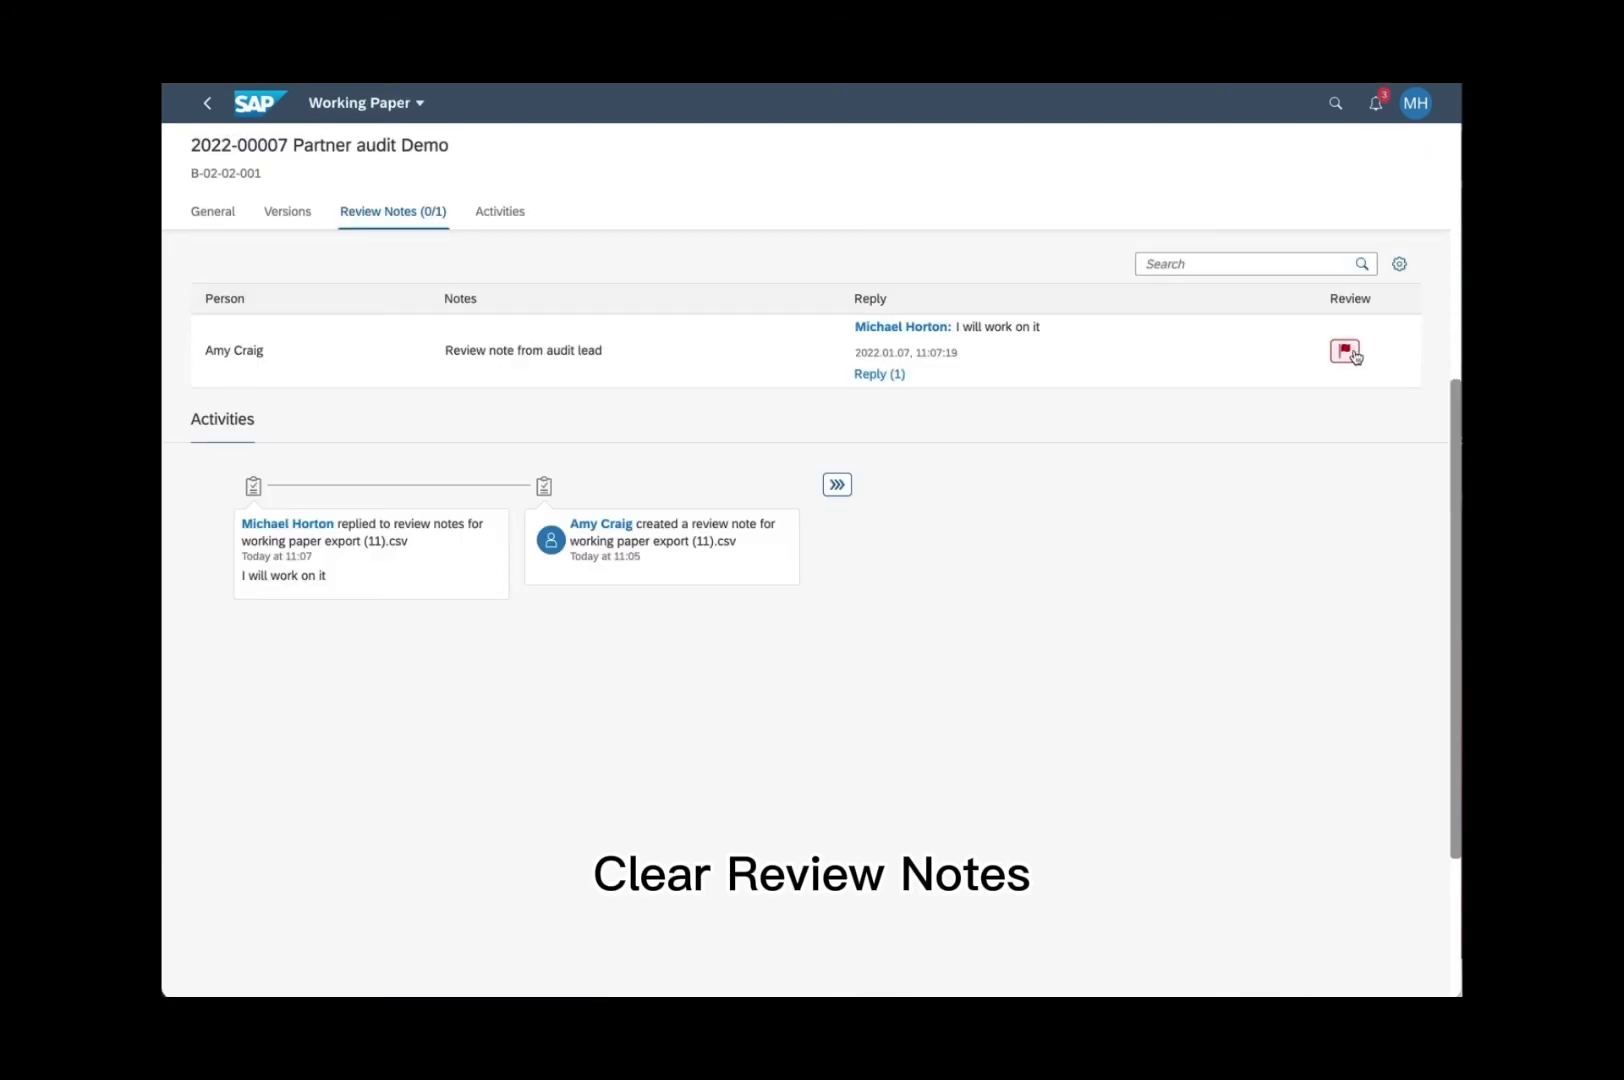
left_click(1345, 352)
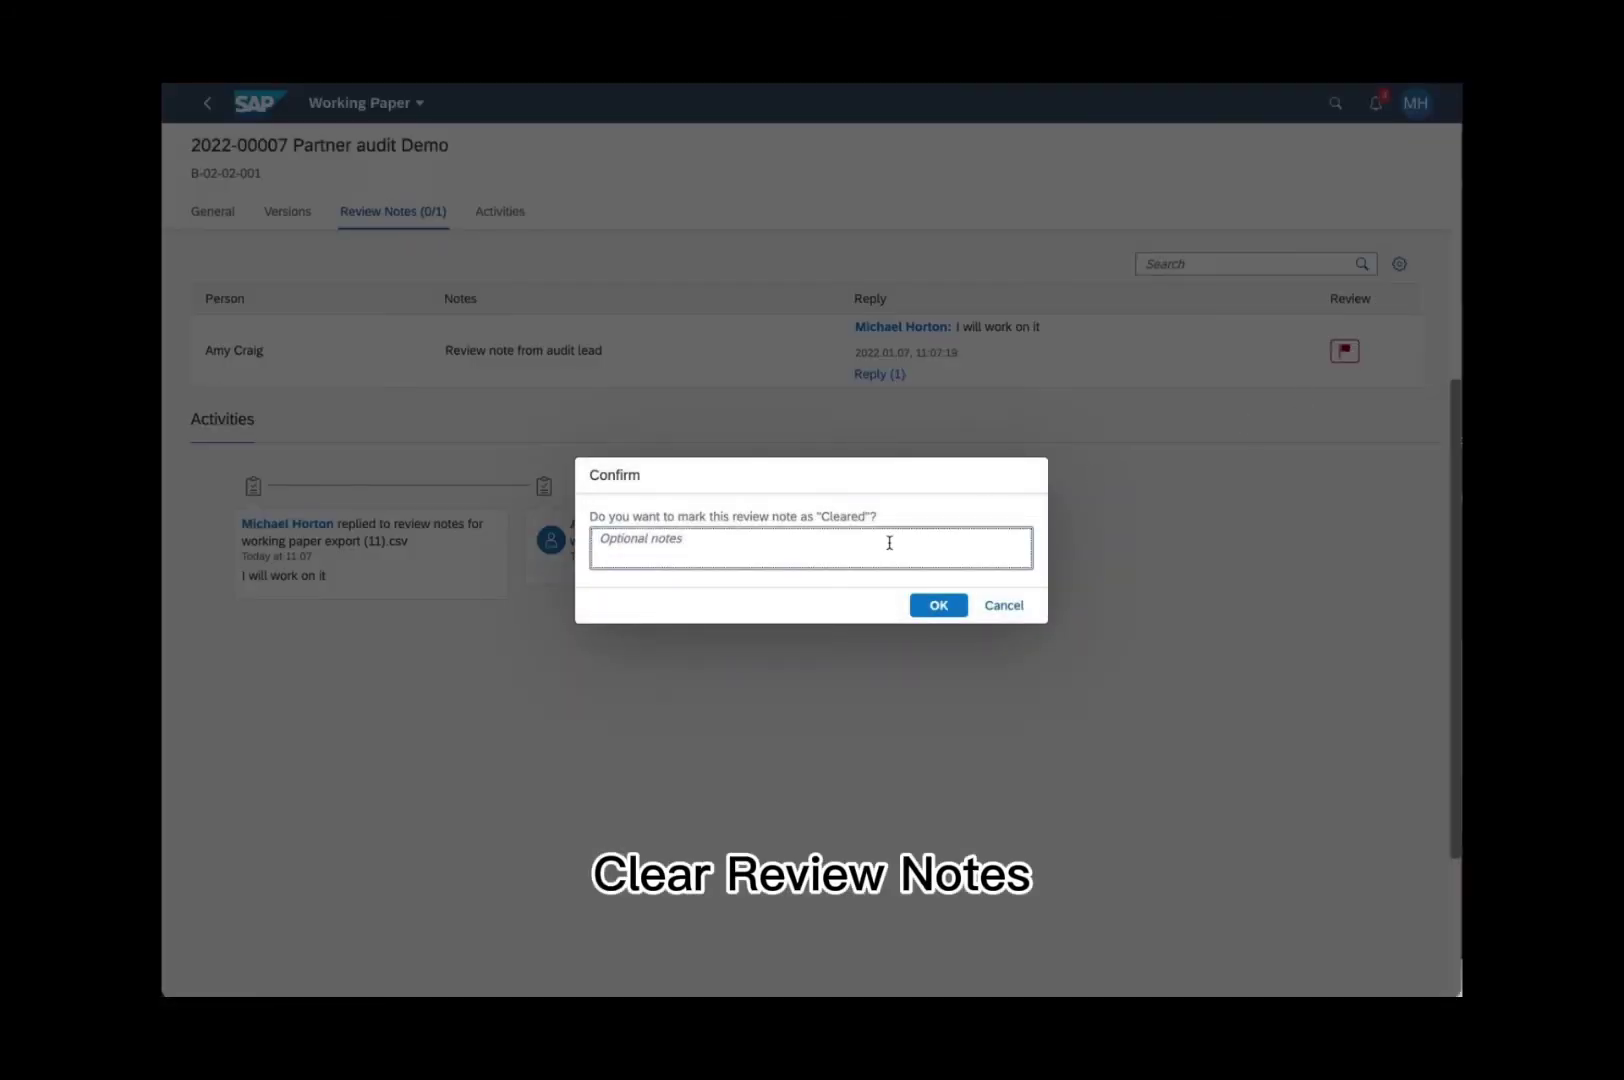
type("It's already done")
left_click(936, 605)
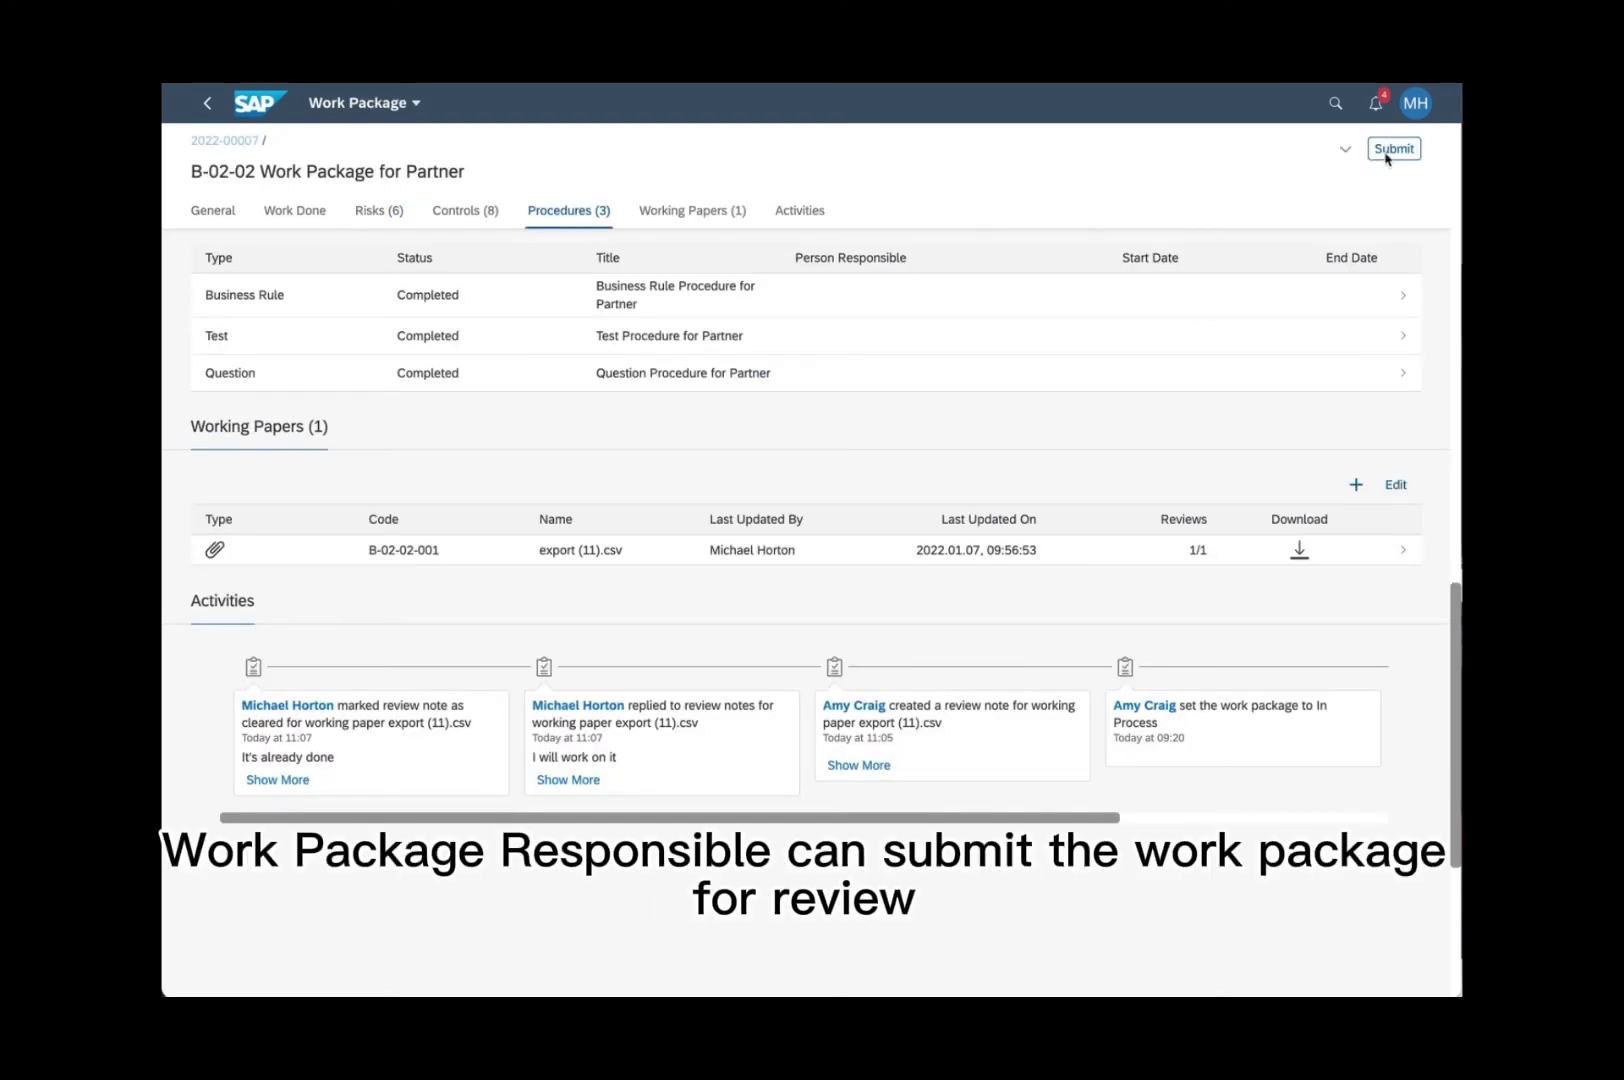
Submit B-02-02 with the note 'I've finished all procedures, please help to review' and reopen it.
left_click(1392, 150)
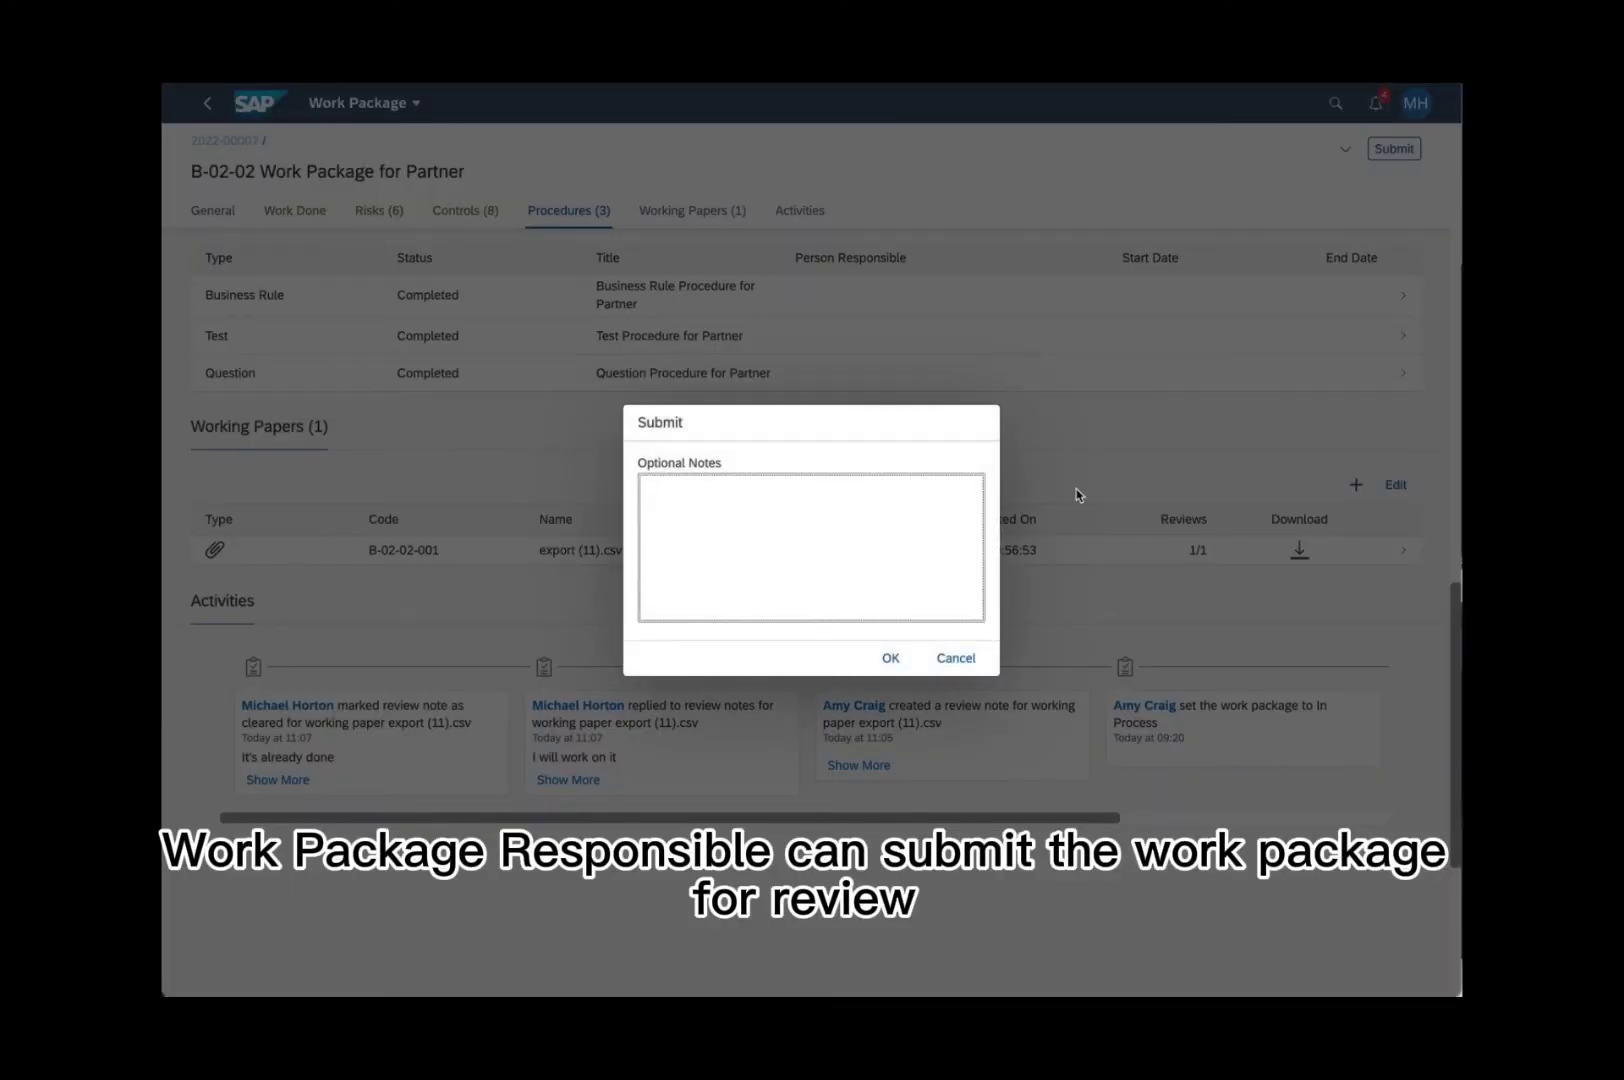
type("I've finished all procedures, please help to review")
left_click(890, 658)
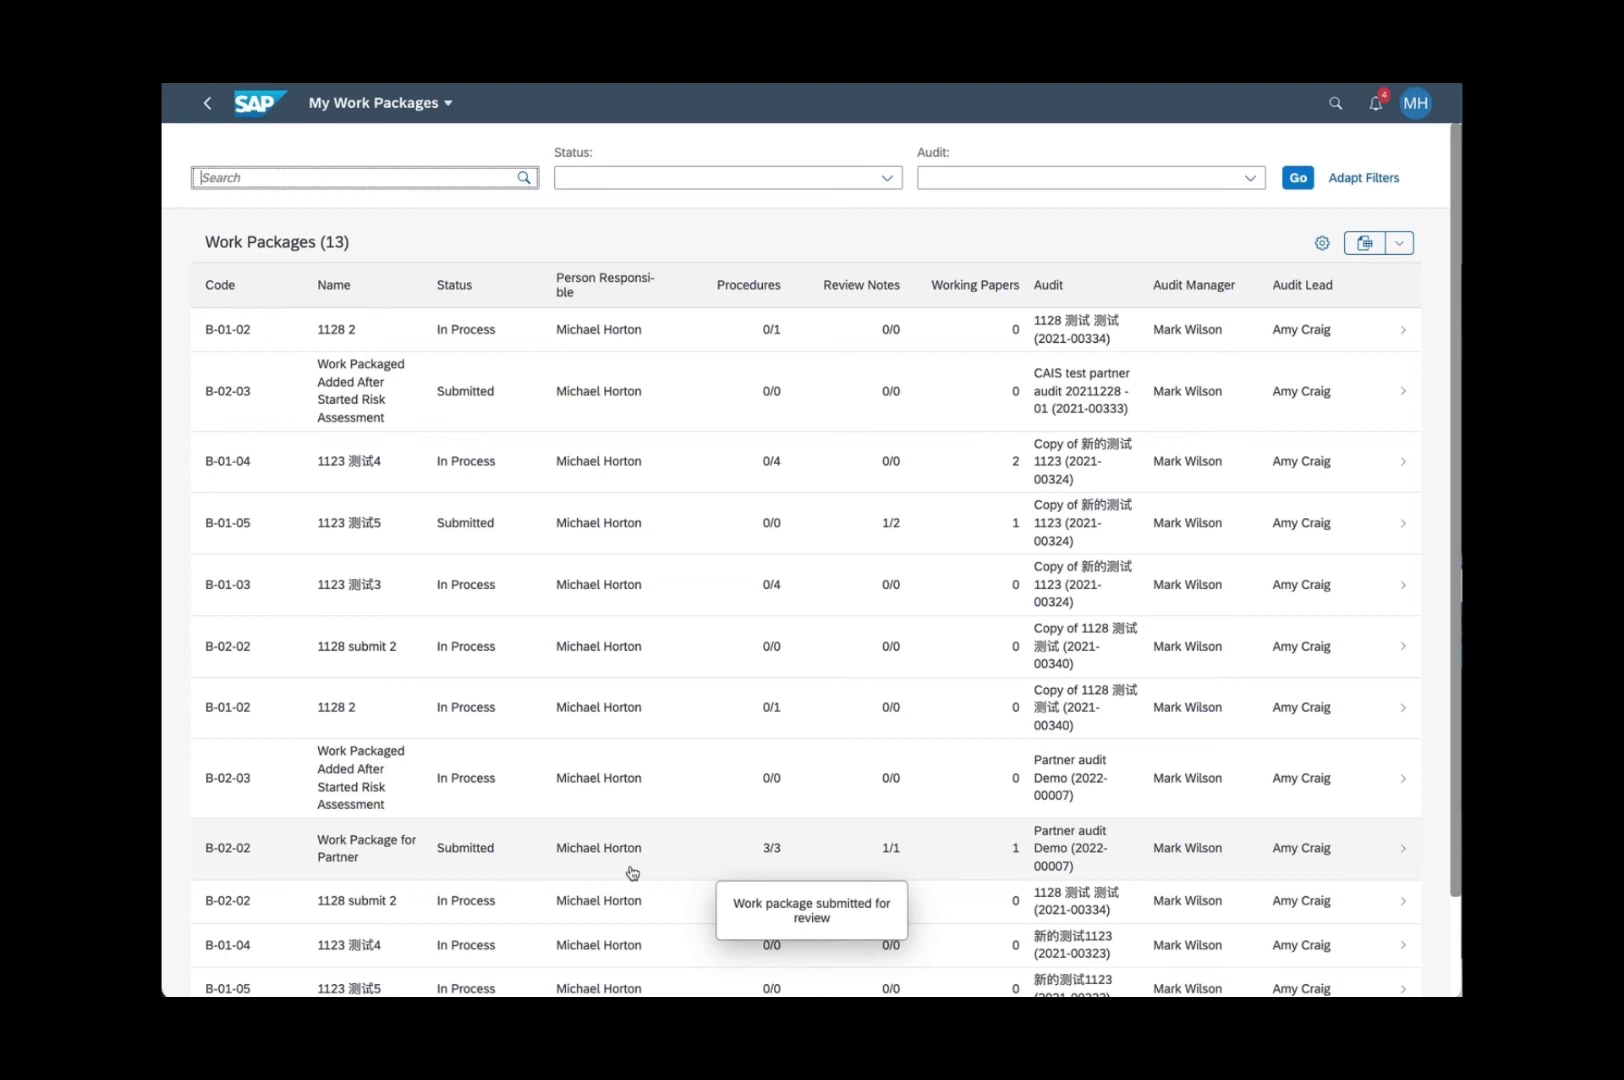
left_click(631, 871)
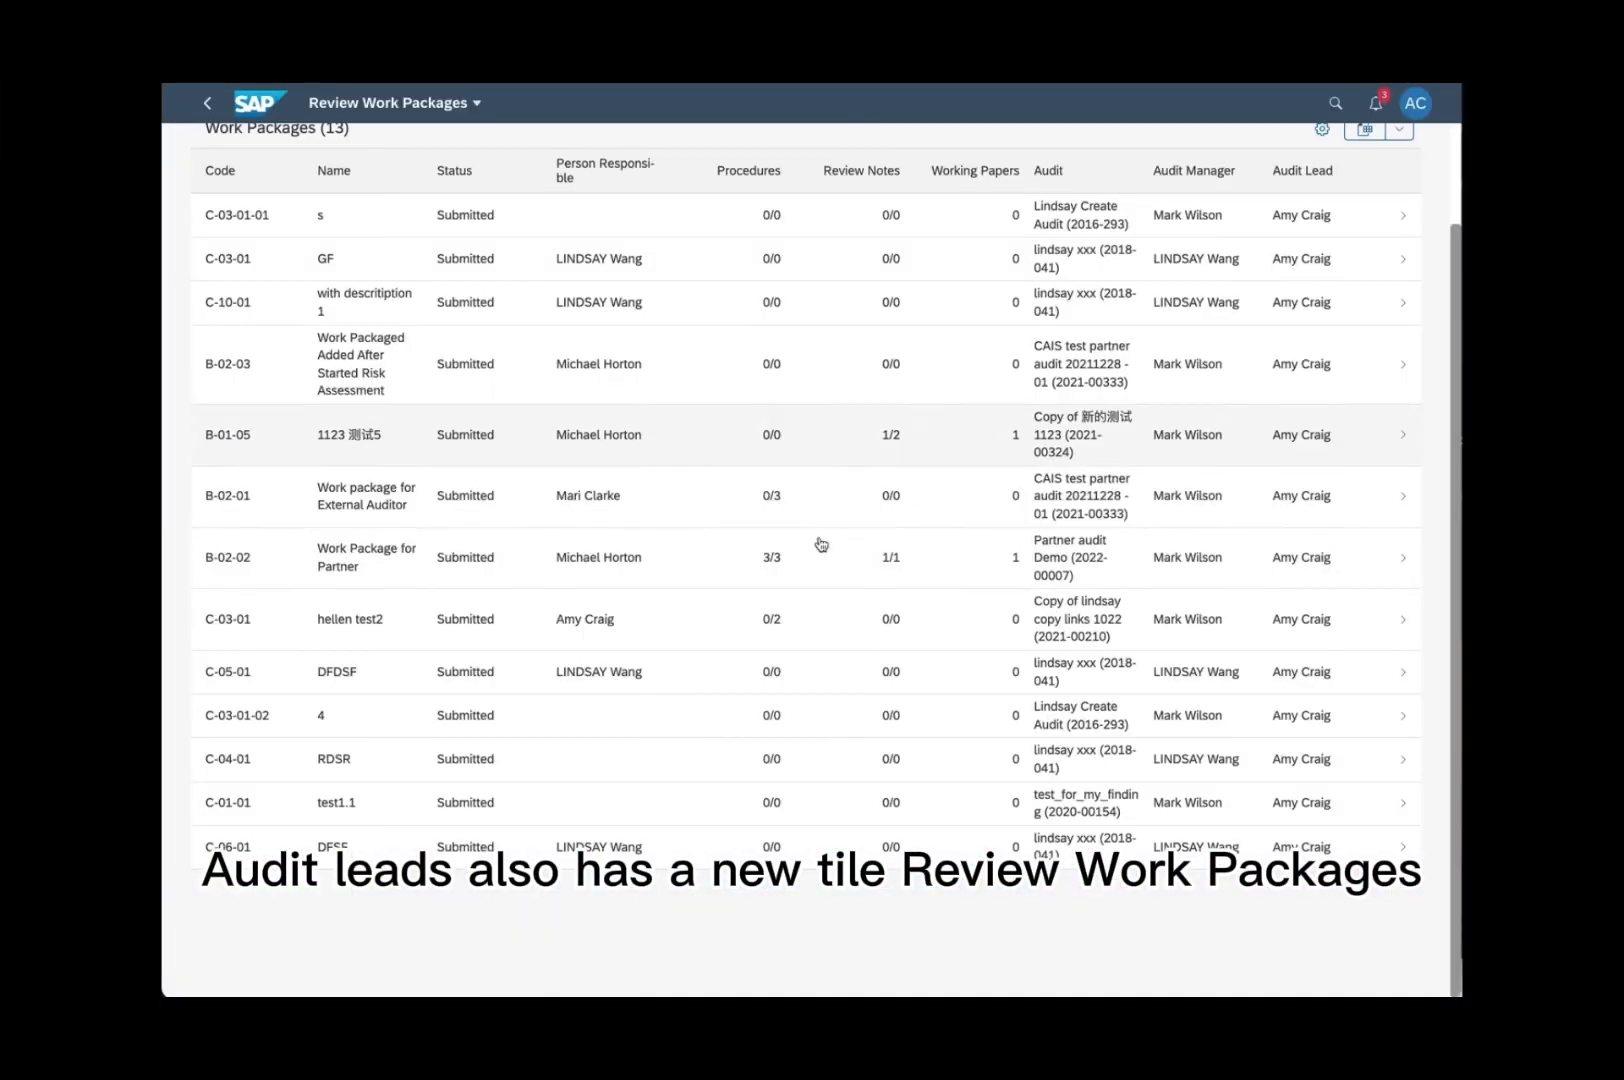
Open submitted work package B-02-02 and view its export (11).csv working paper under Procedures.
left_click(684, 562)
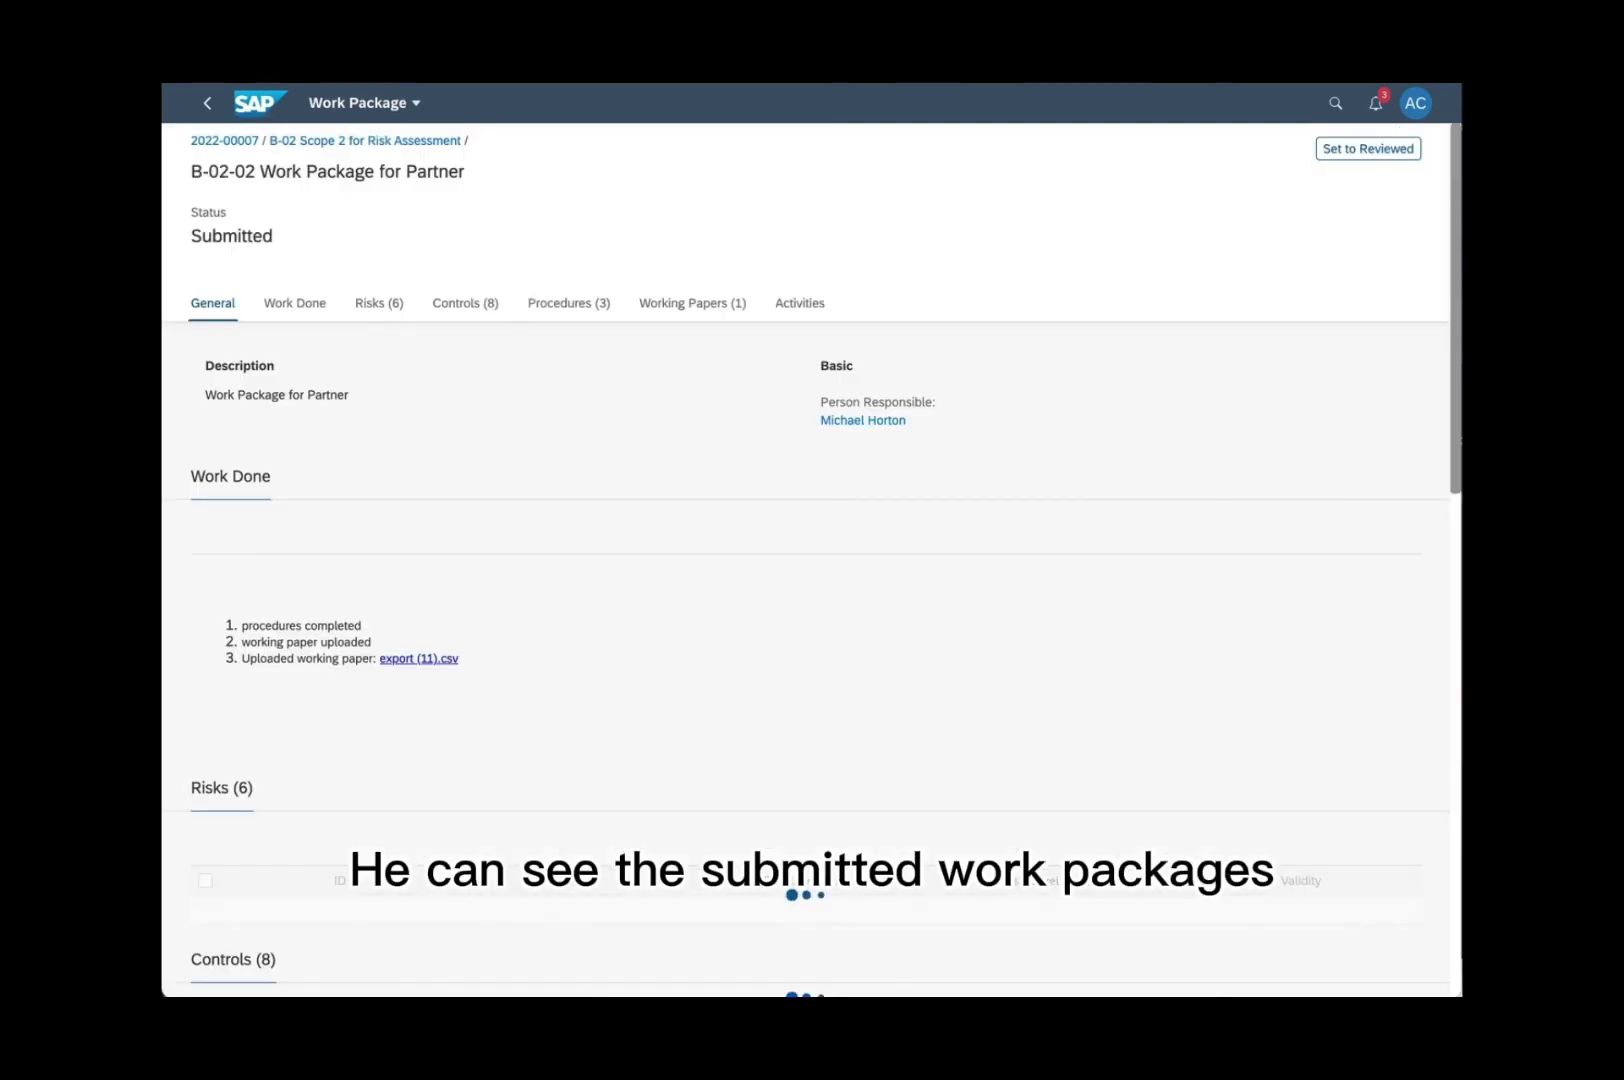
left_click(575, 306)
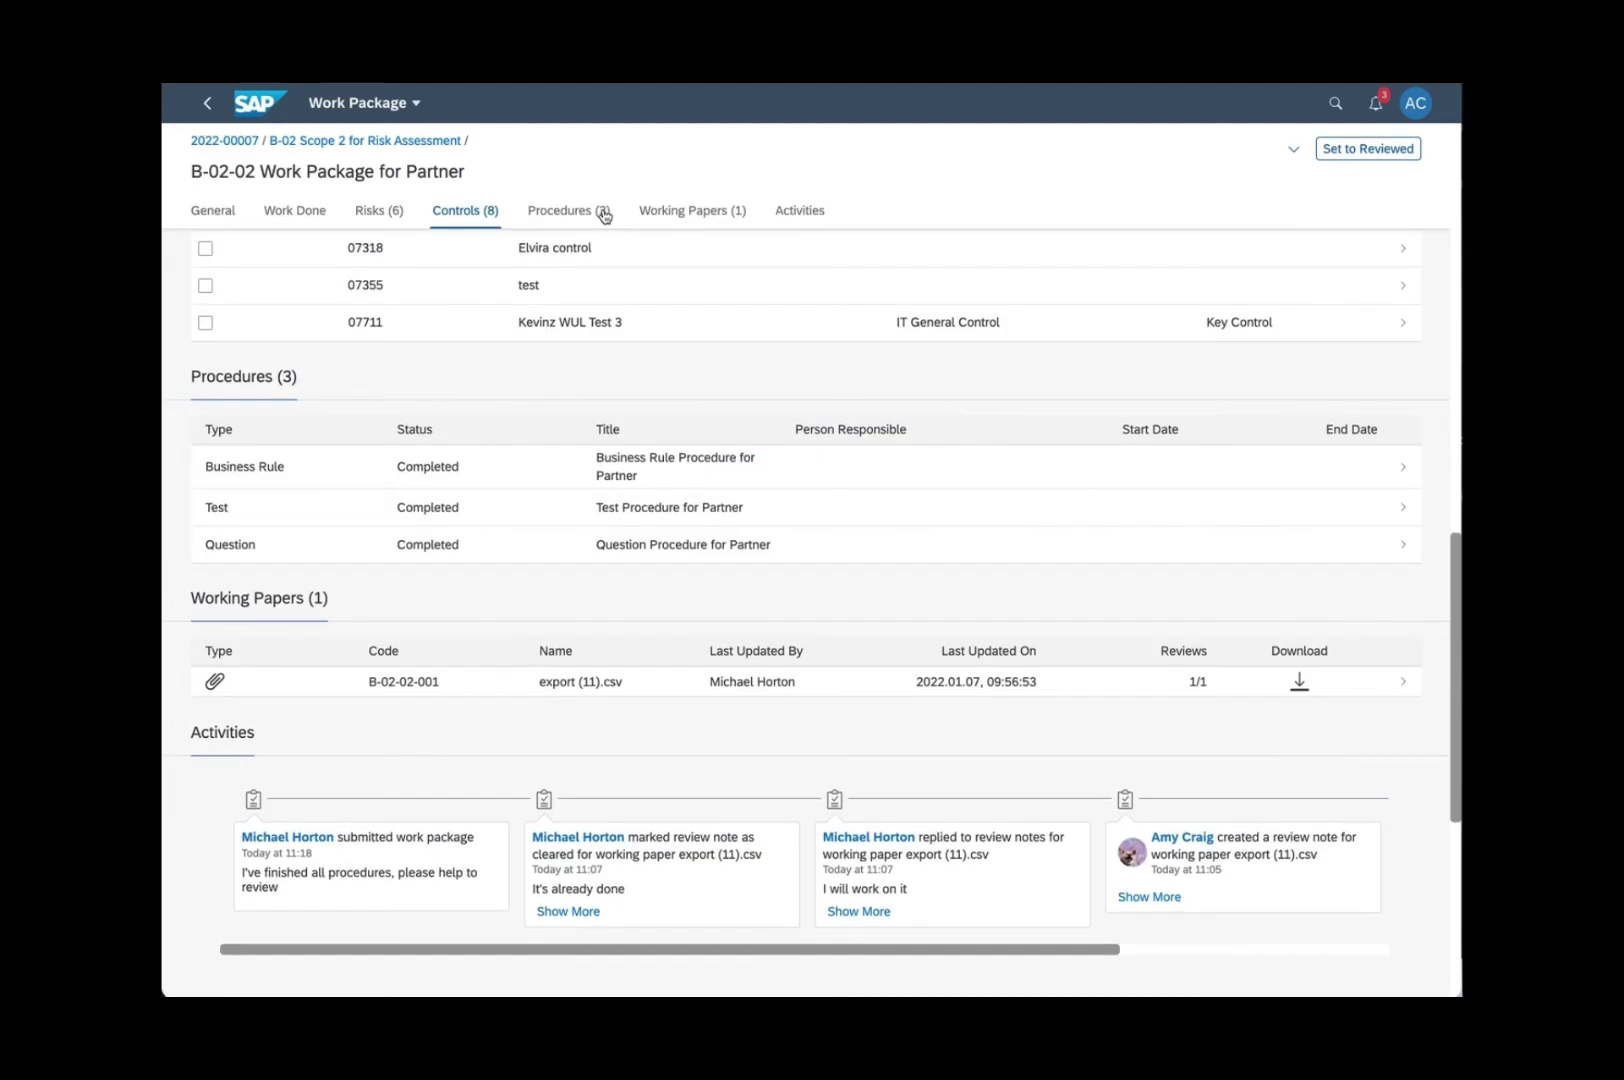
left_click(604, 213)
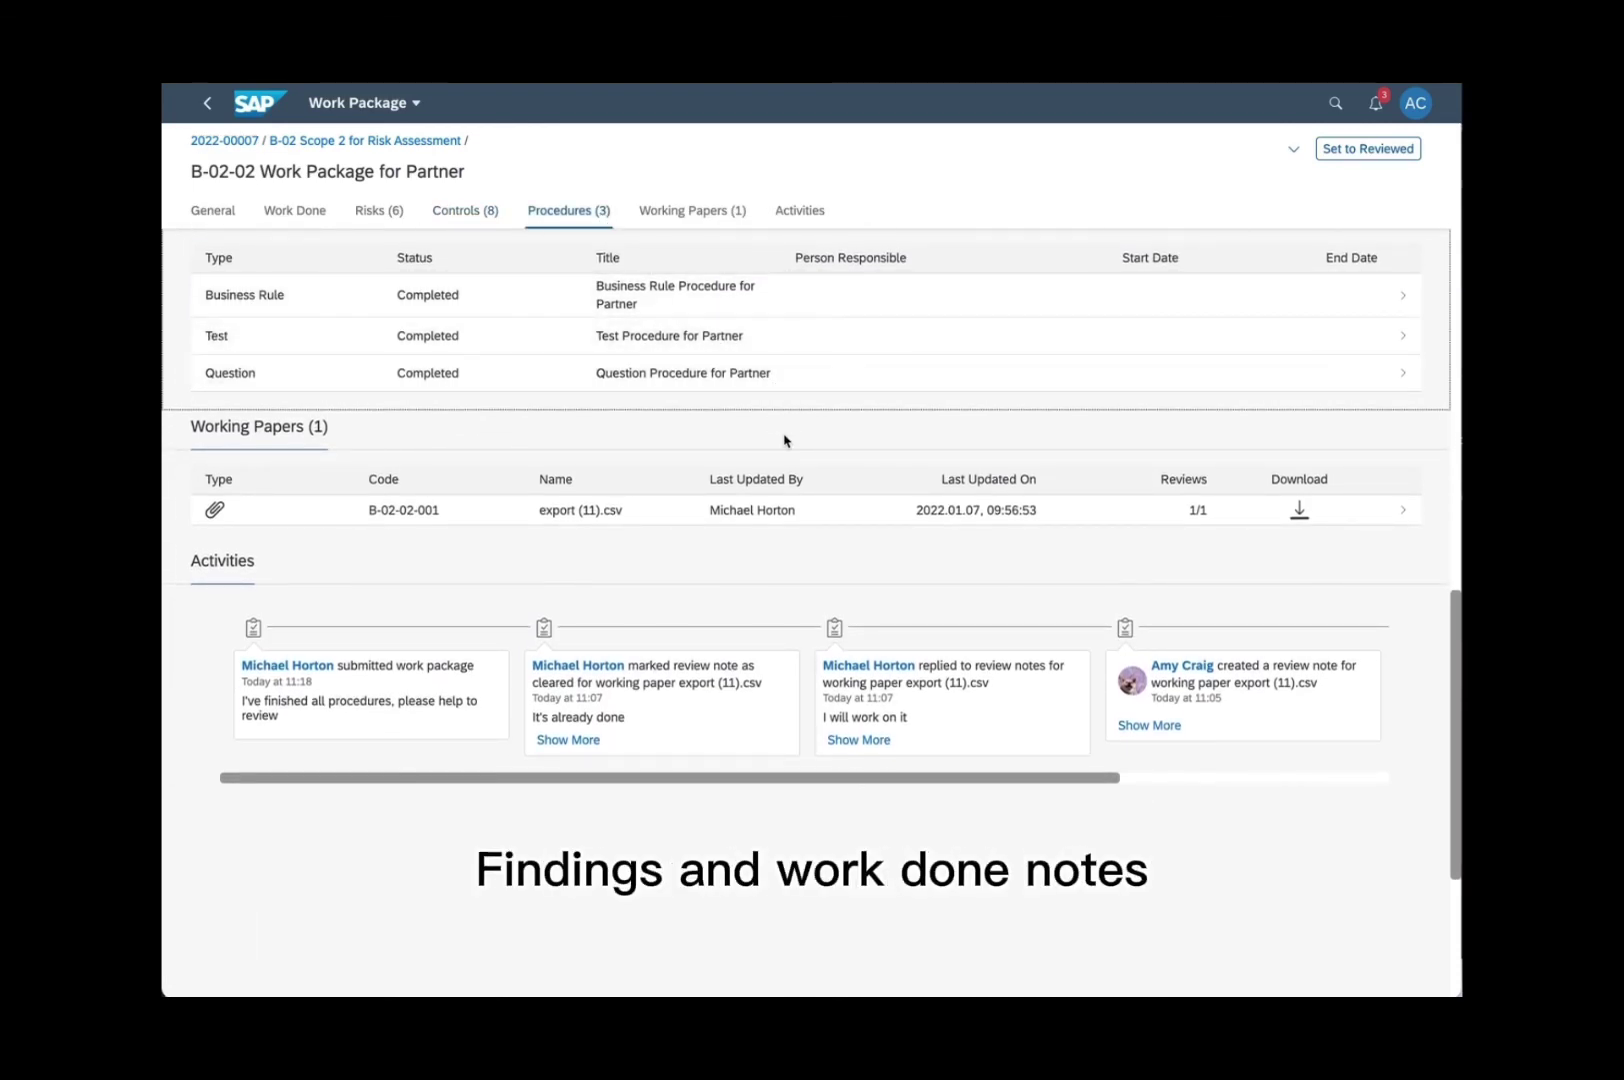
scroll(784, 440, "down", 1)
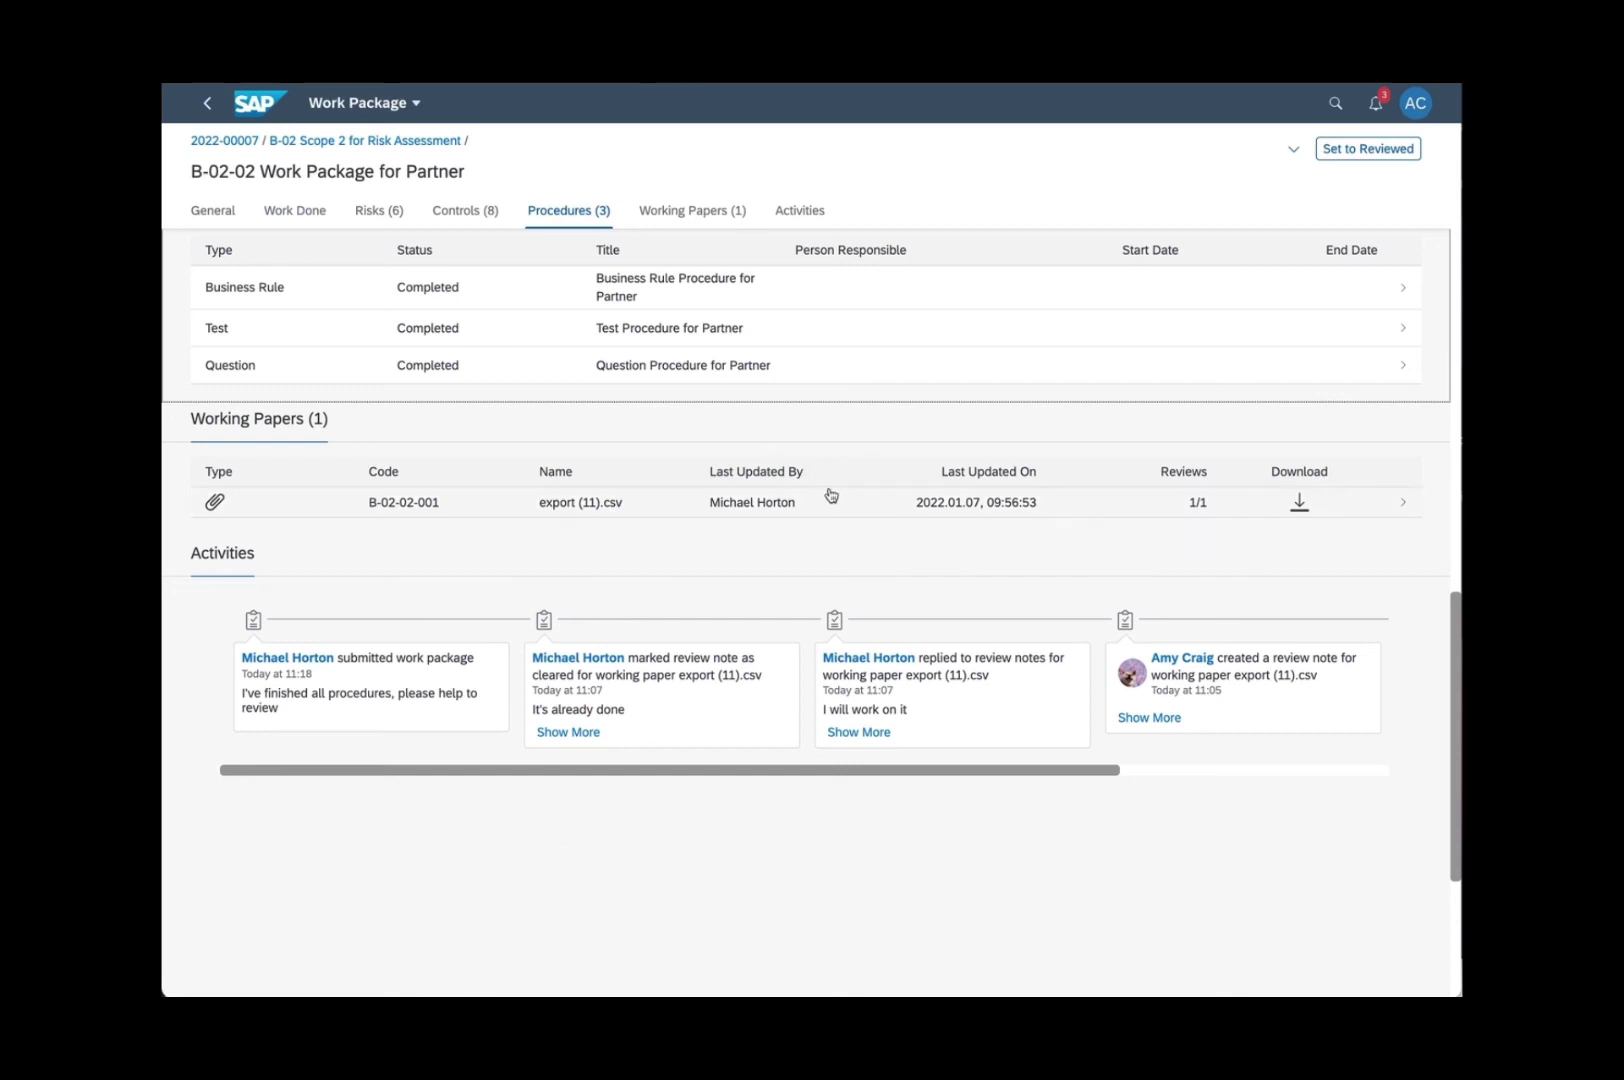
left_click(938, 510)
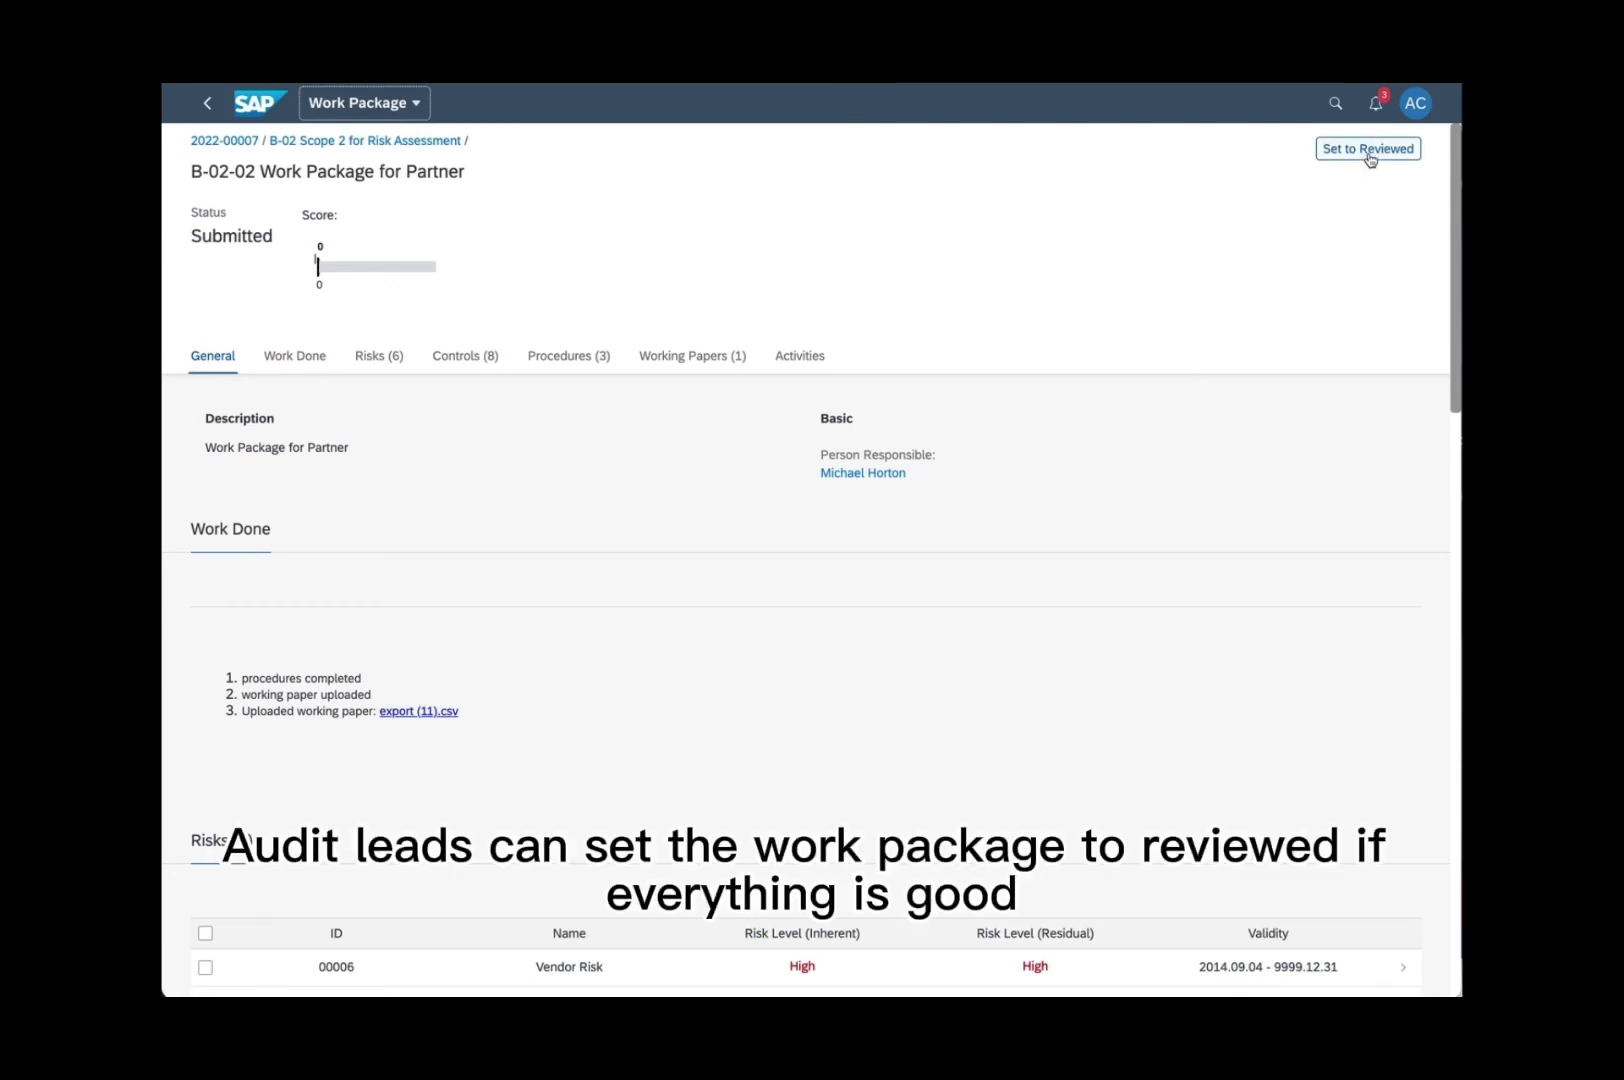
Bring up the Set to Reviewed dialog for work package B-02-02.
left_click(1368, 150)
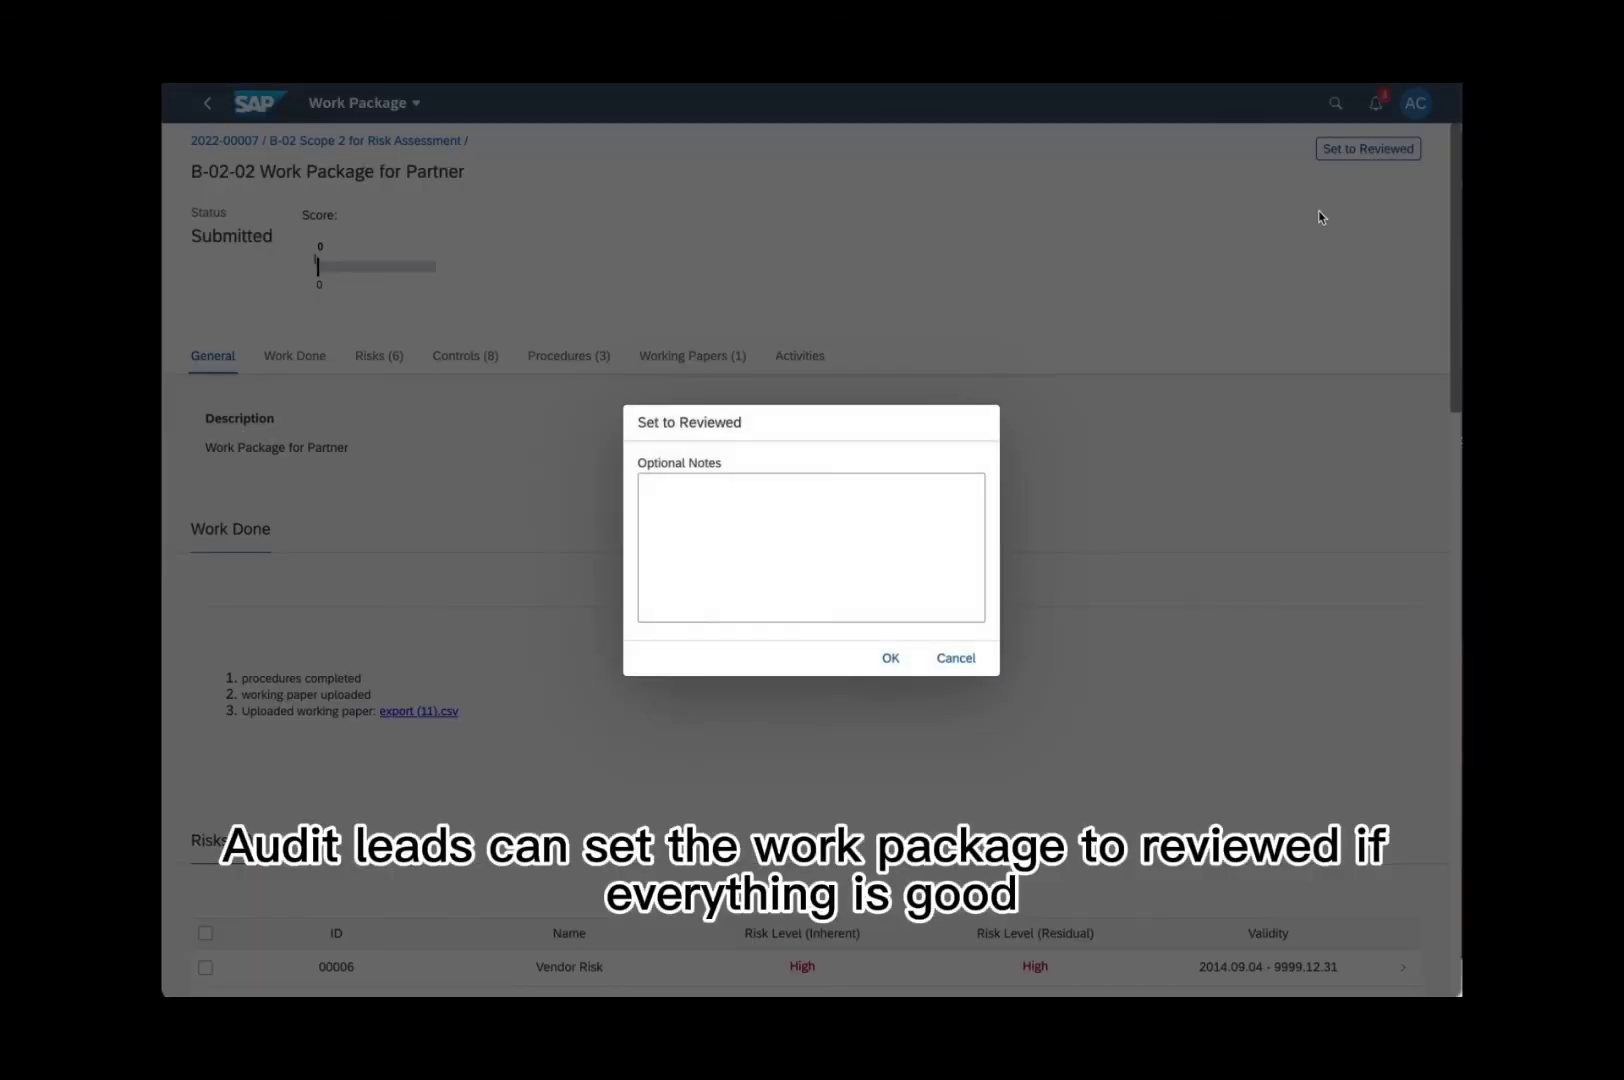